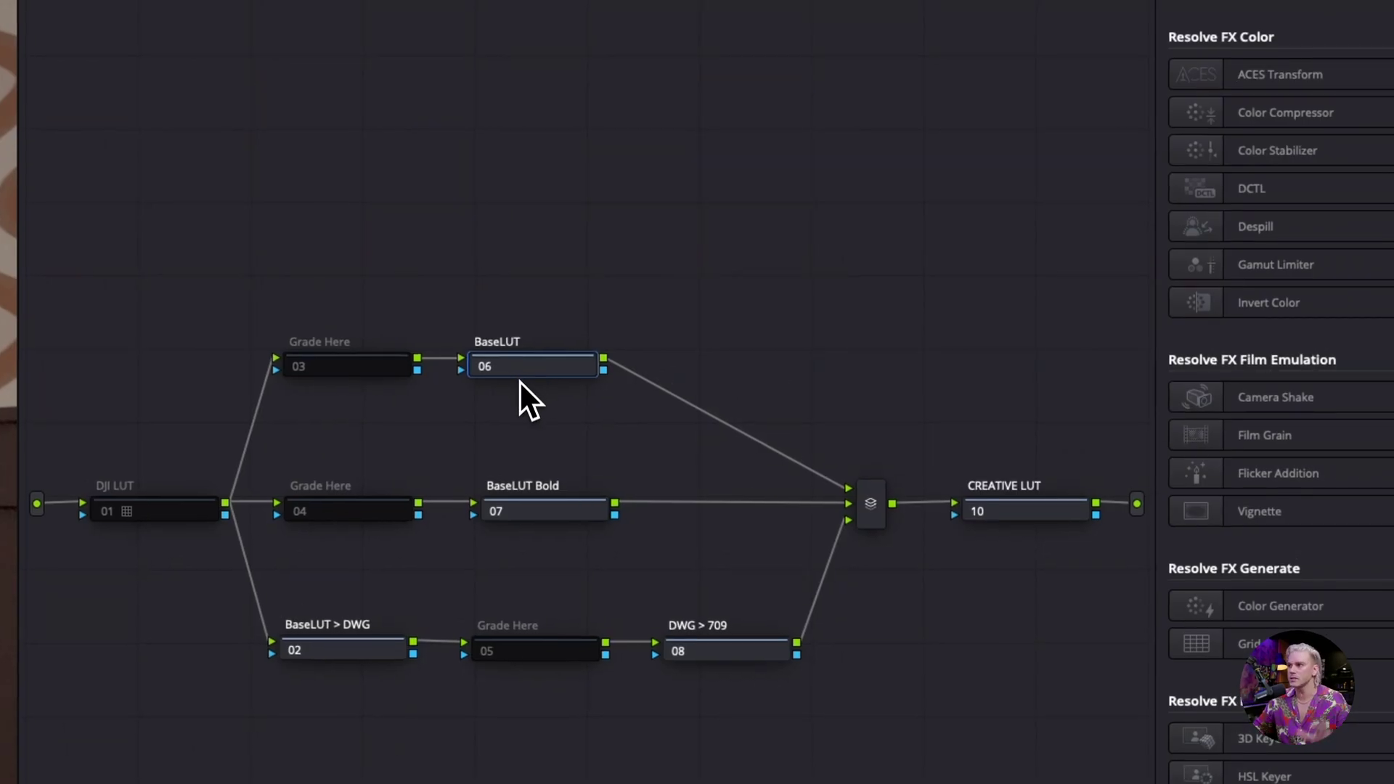
- Apply the LUT BaseLUT - DJI Osmo Pocket 3 - D-Log M to Rec709 to the BaseLUT node and hide the LUT browser
click(563, 511)
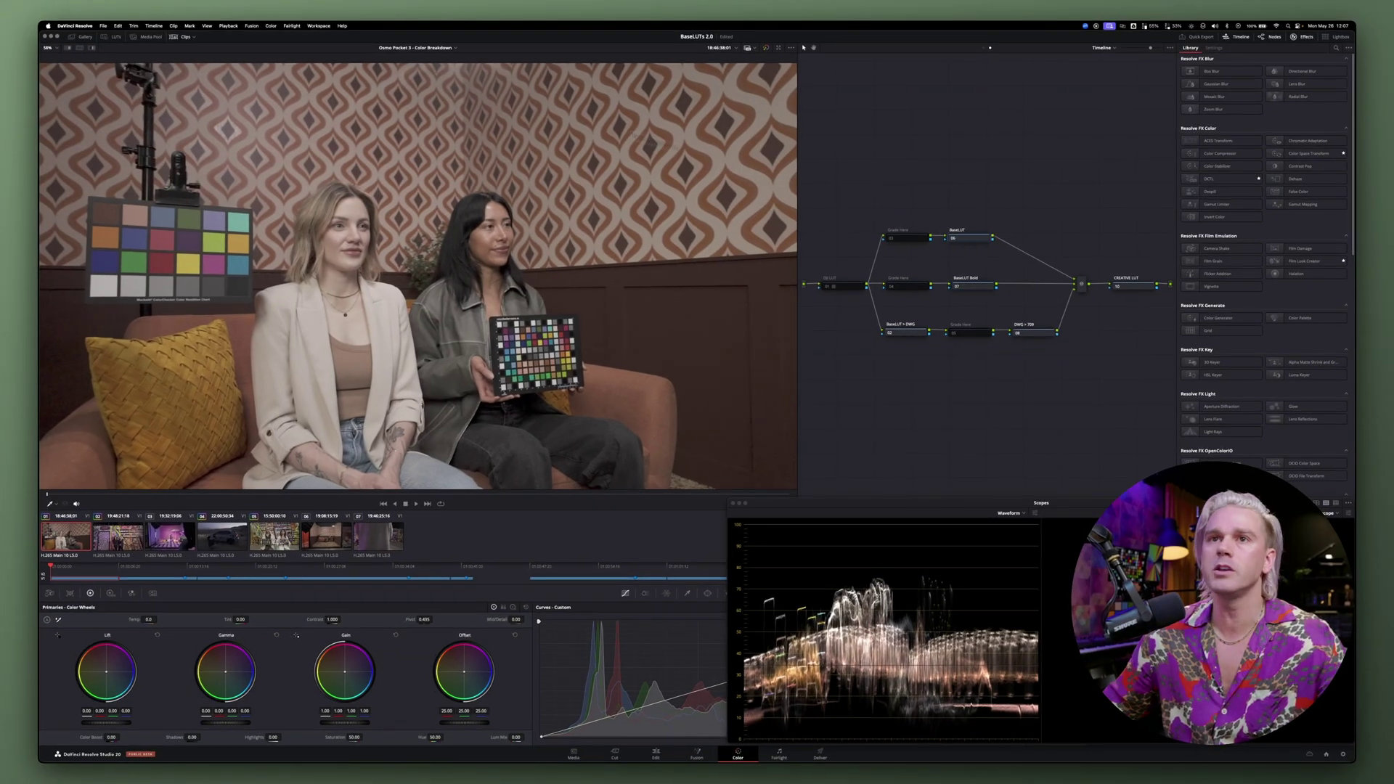
click(113, 37)
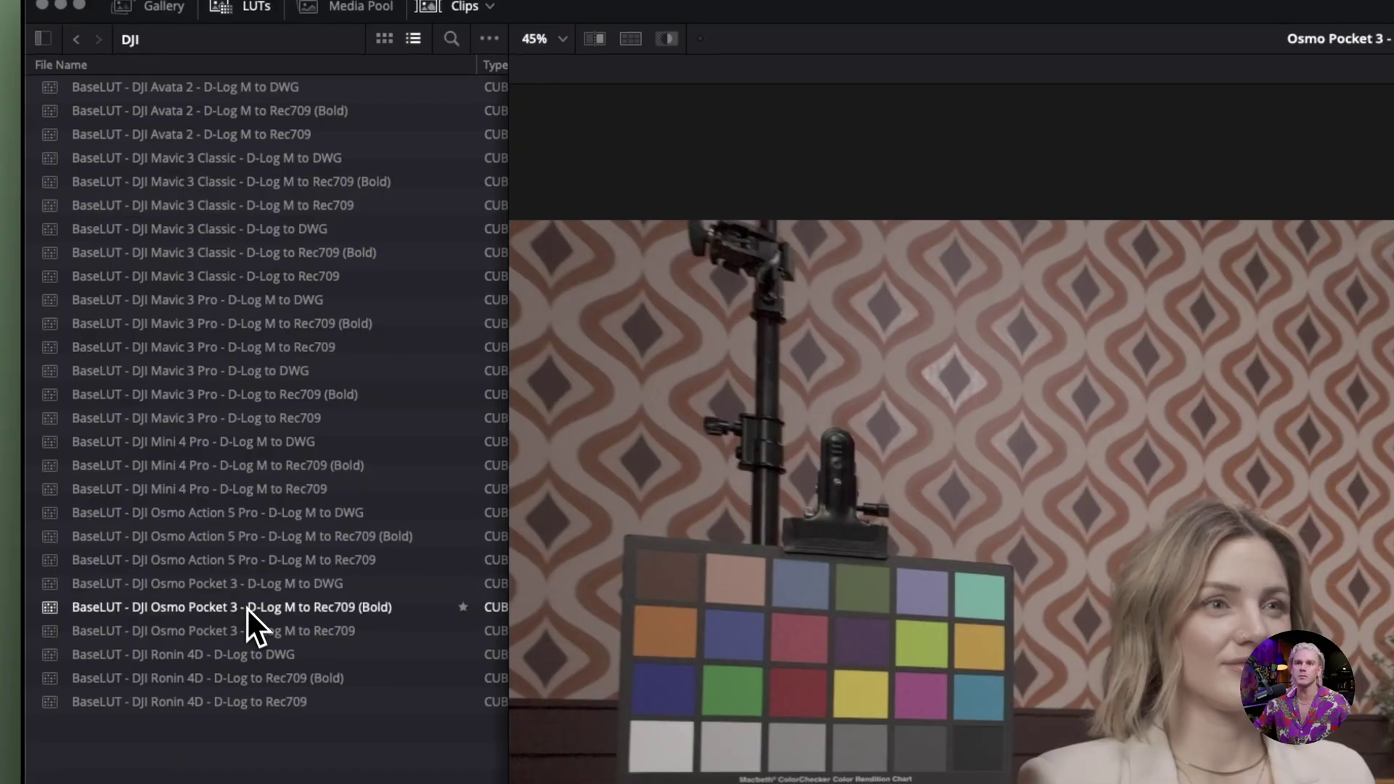
drag(254, 630, 1393, 611)
drag(973, 240, 968, 243)
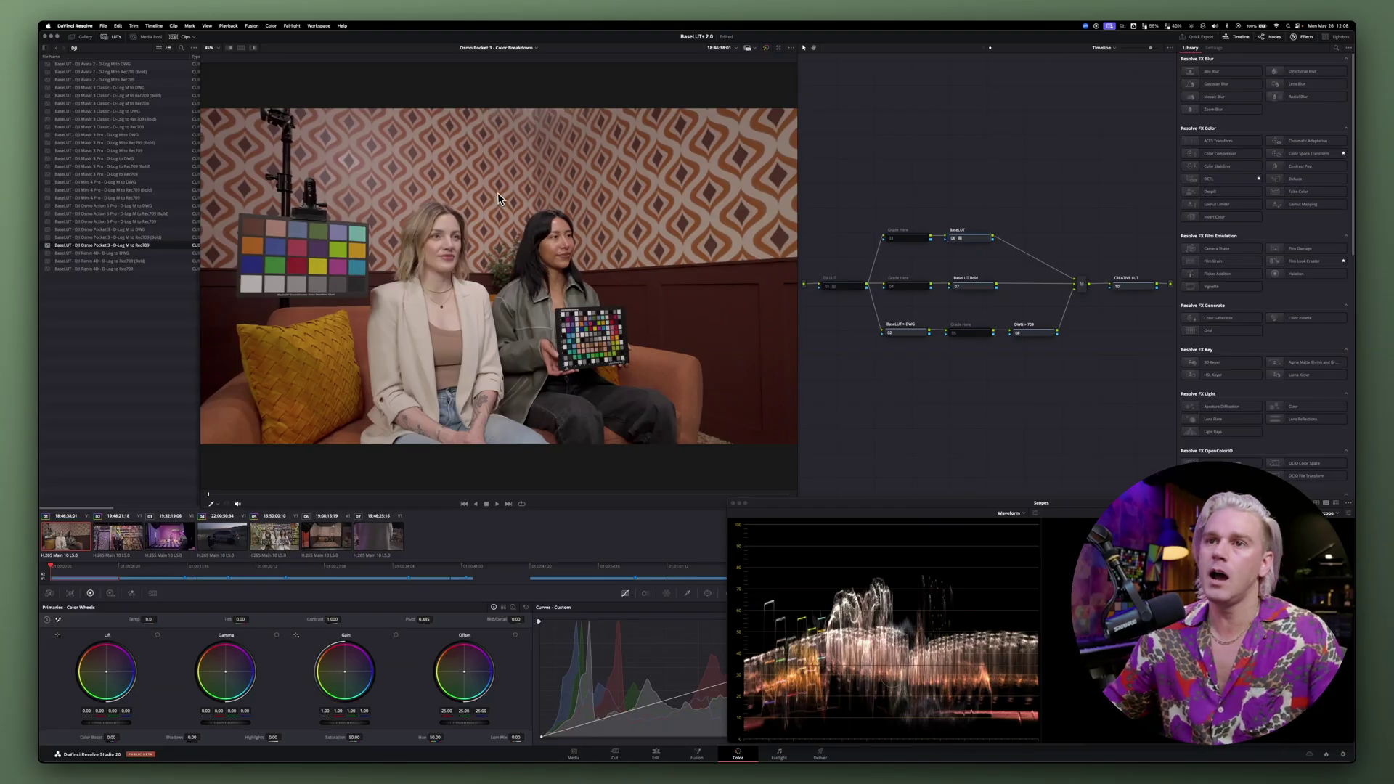
click(115, 37)
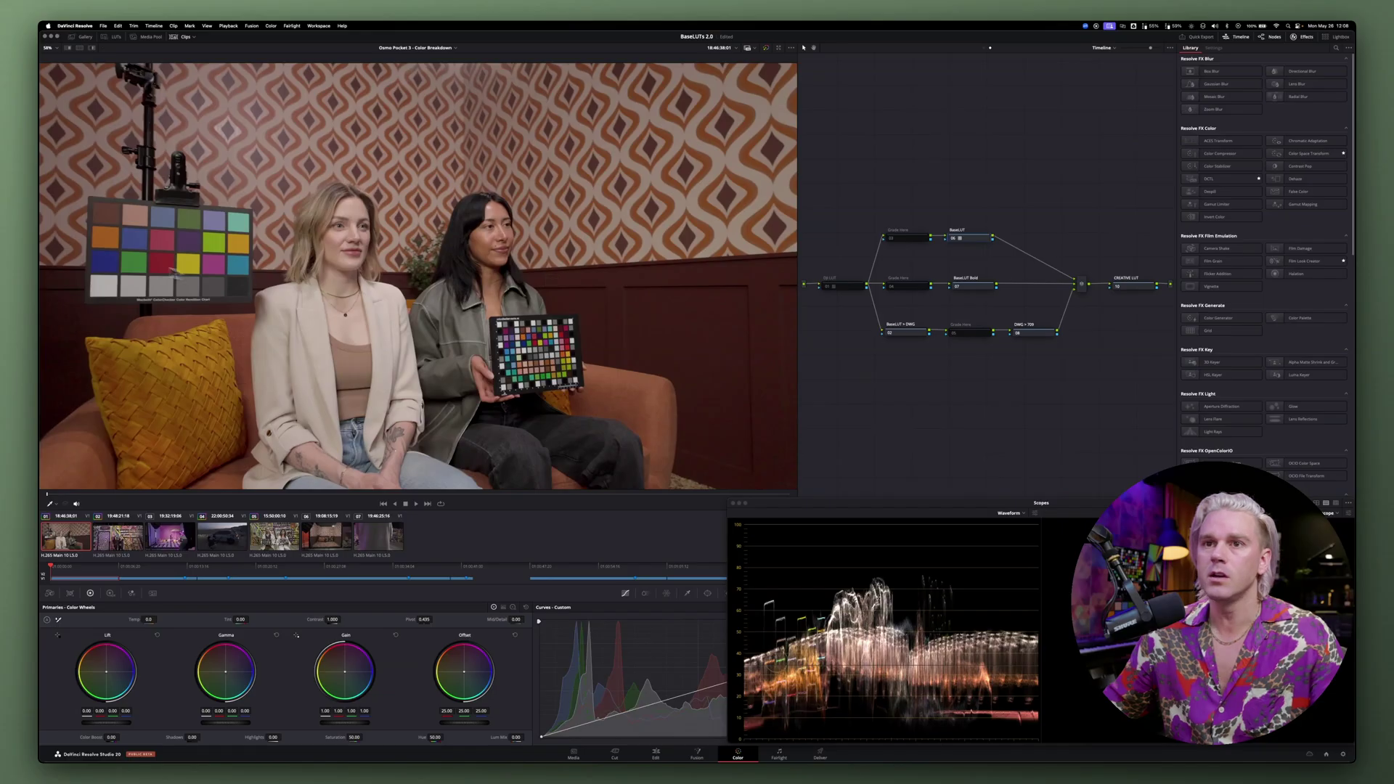
- In the clip-level node graph, enable the CHART node to isolate the grey patches and set the waveform scope to RGB
click(985, 49)
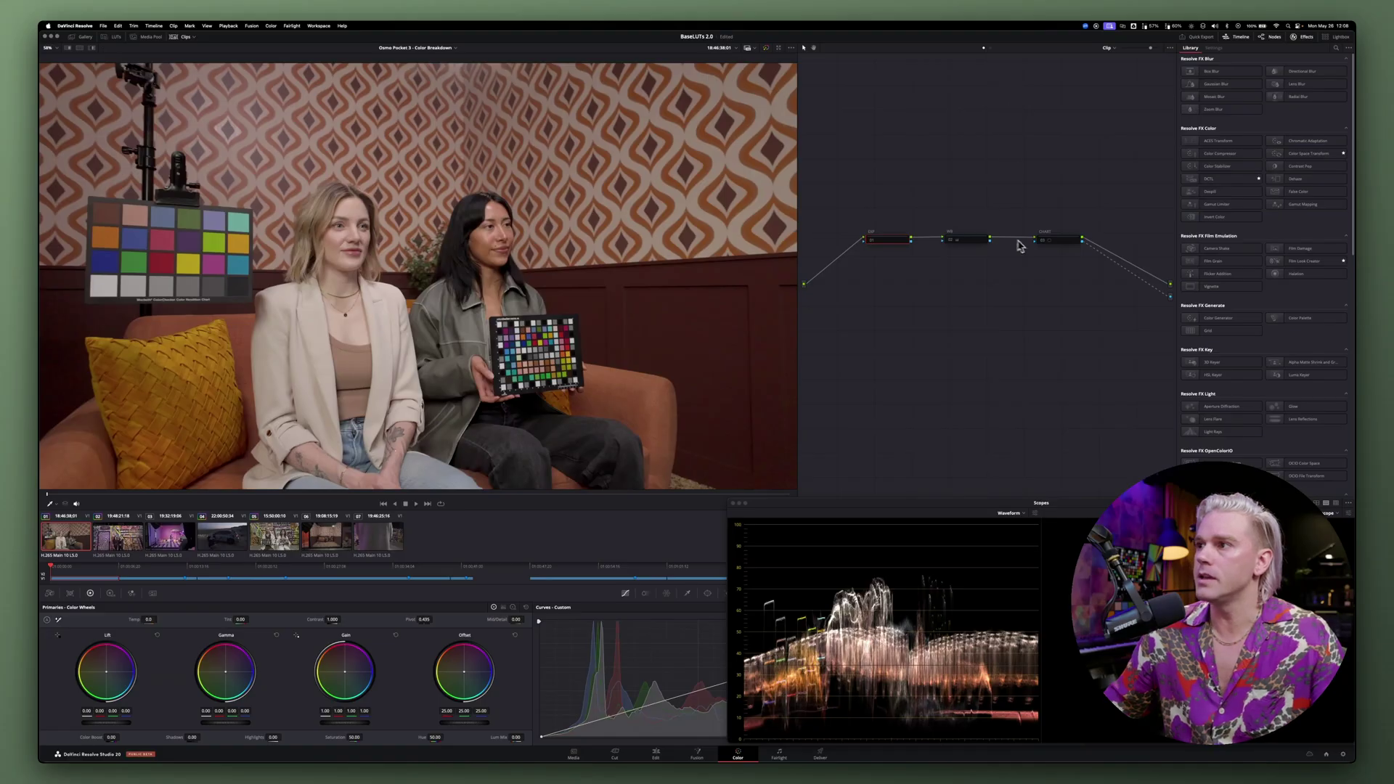
click(1068, 244)
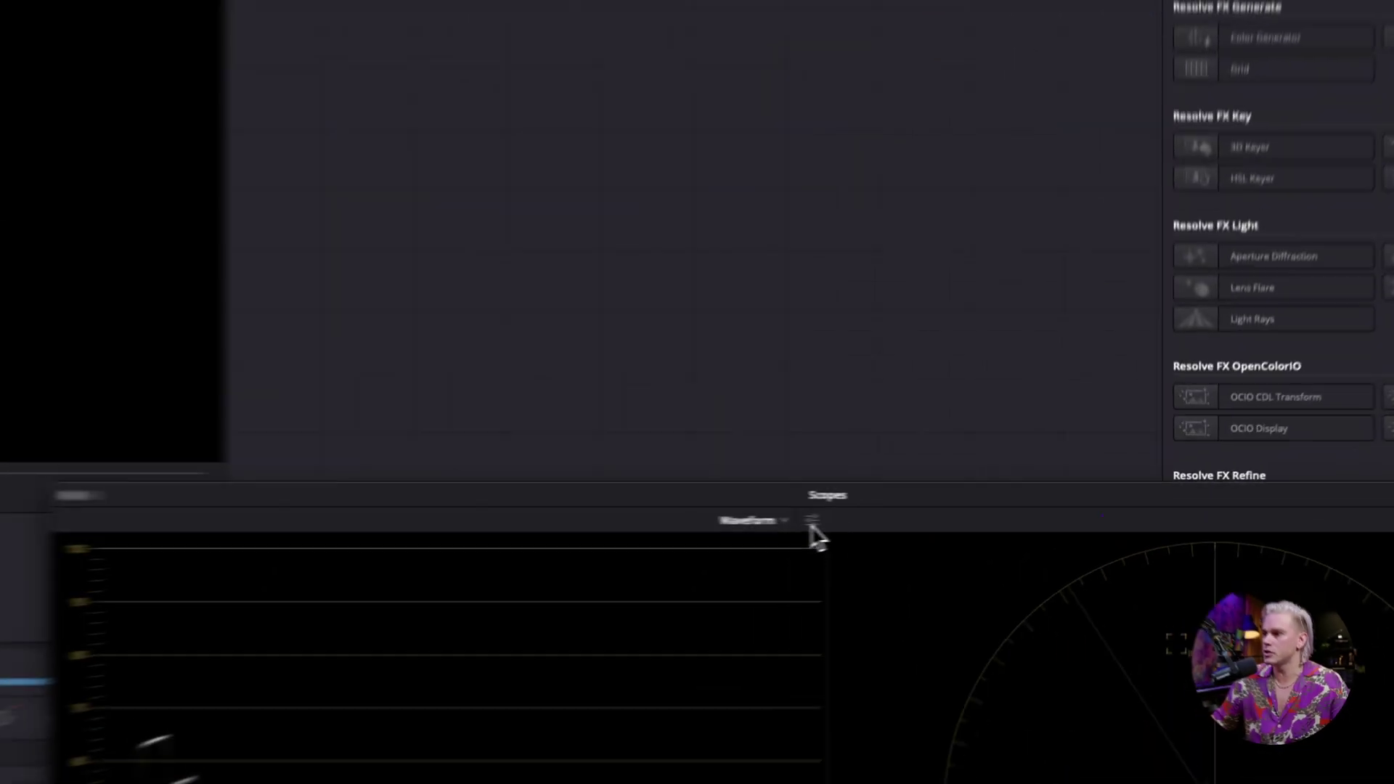
click(1035, 513)
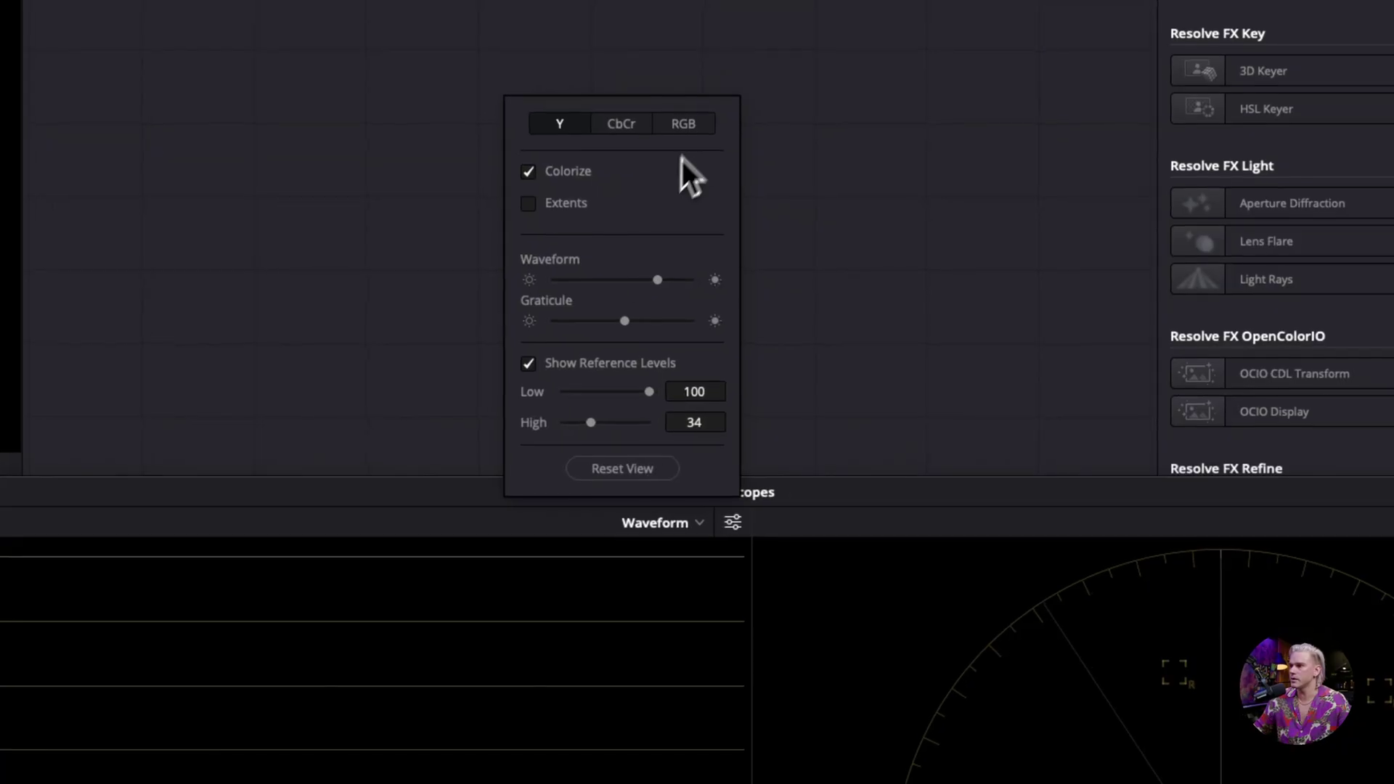
click(690, 127)
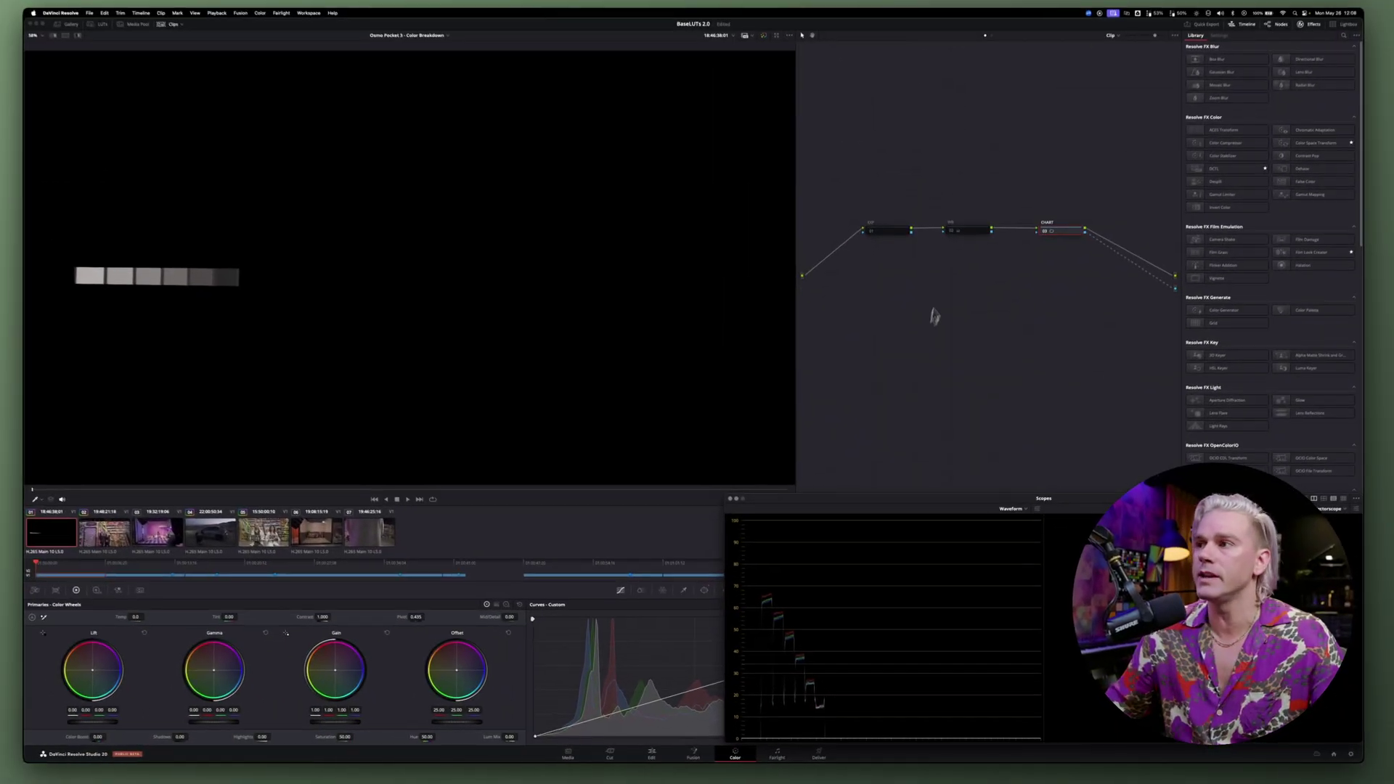
- Enable the WB node, set its gamma to Linear and neutralize the chart's grey patches with the Gain color wheel
click(978, 244)
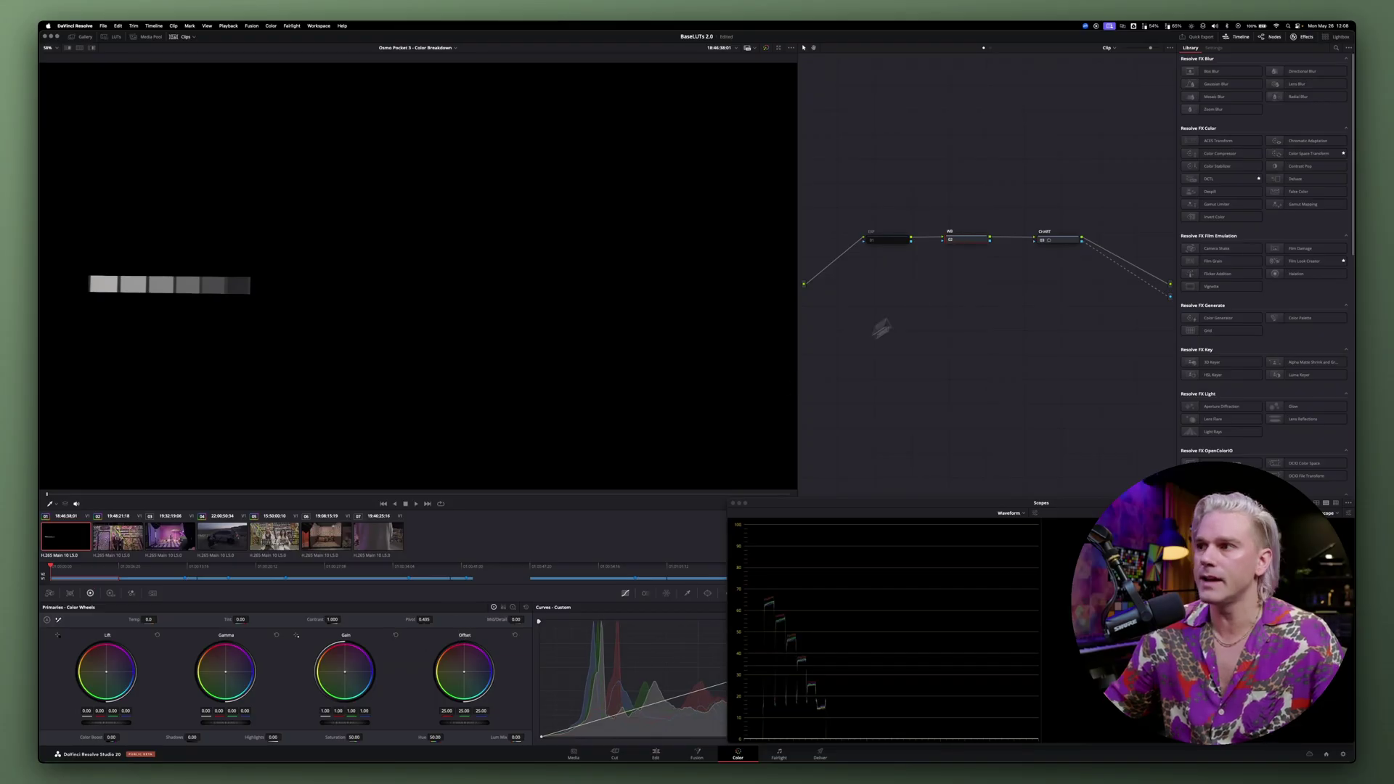
right_click(961, 240)
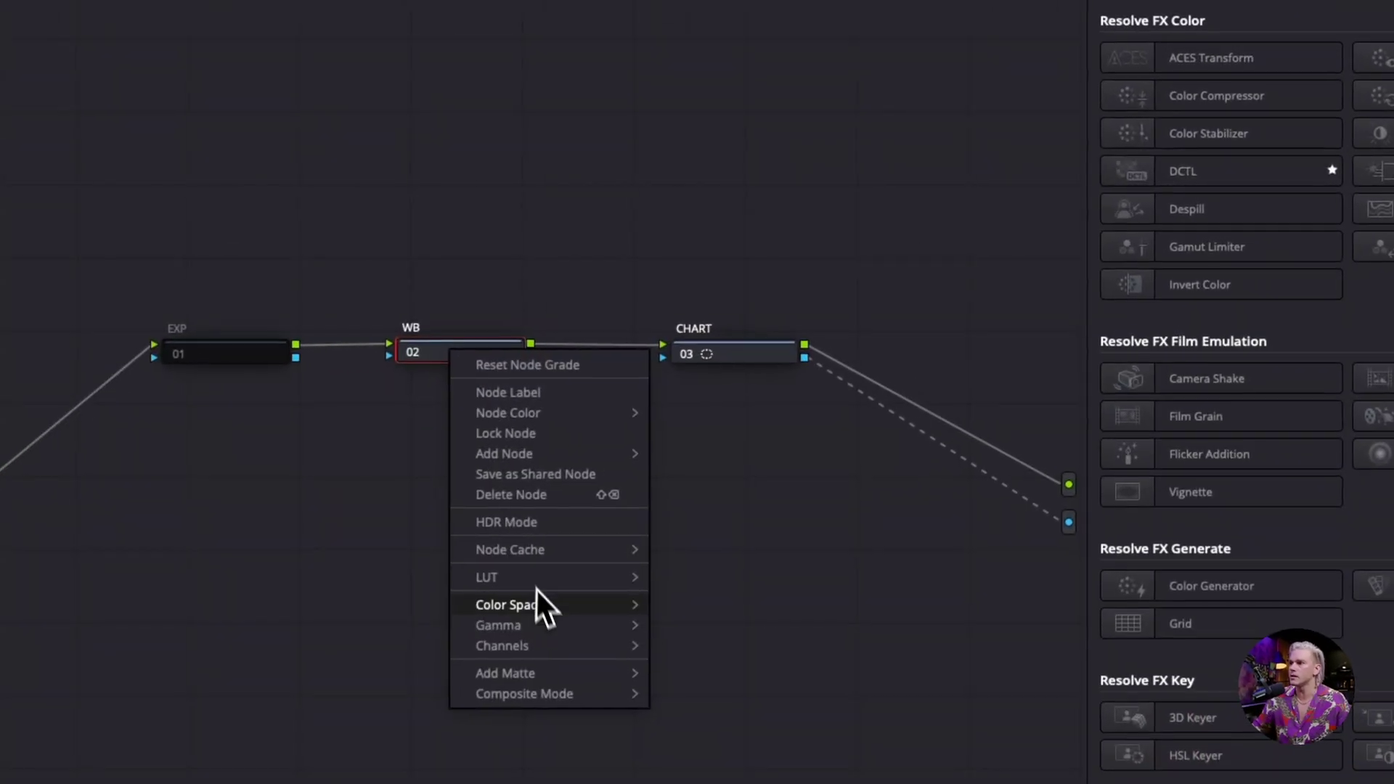
mouse_move(541, 626)
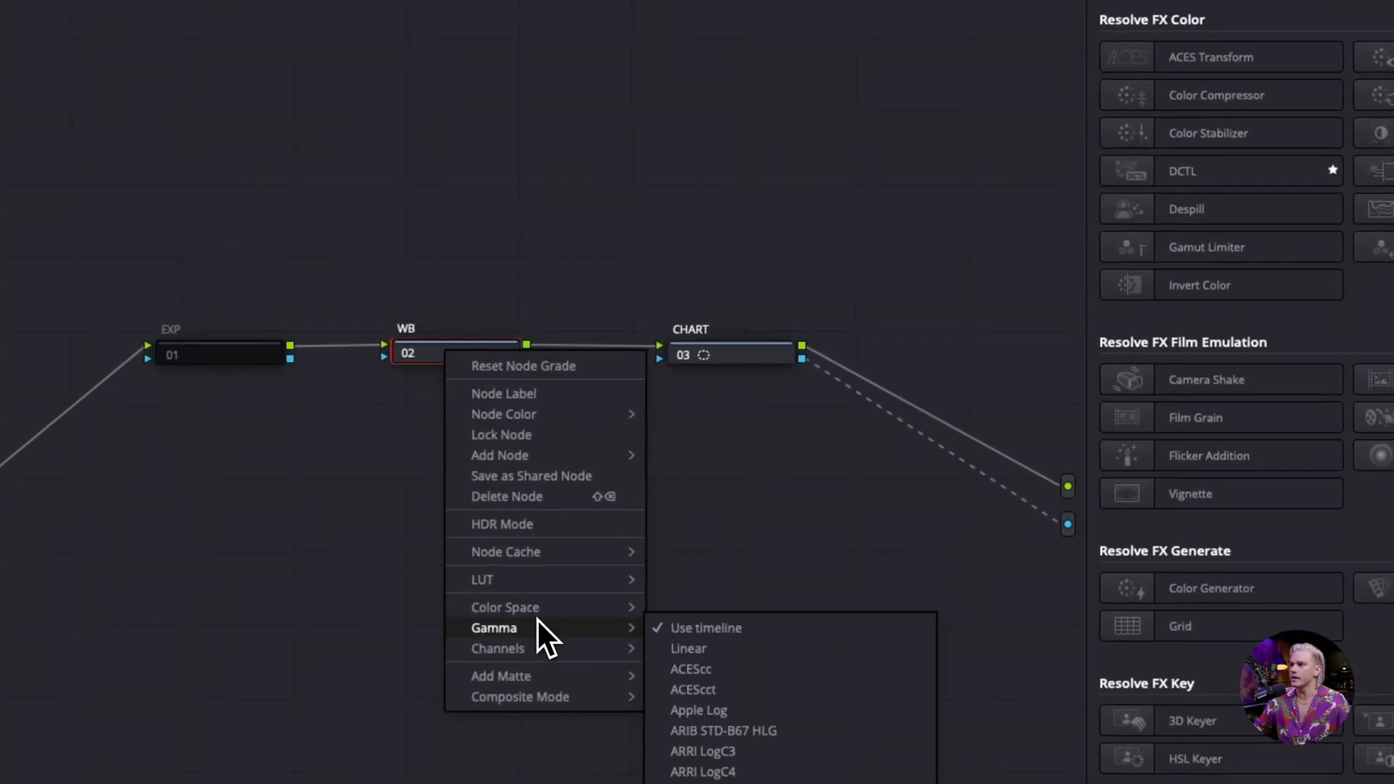
click(721, 649)
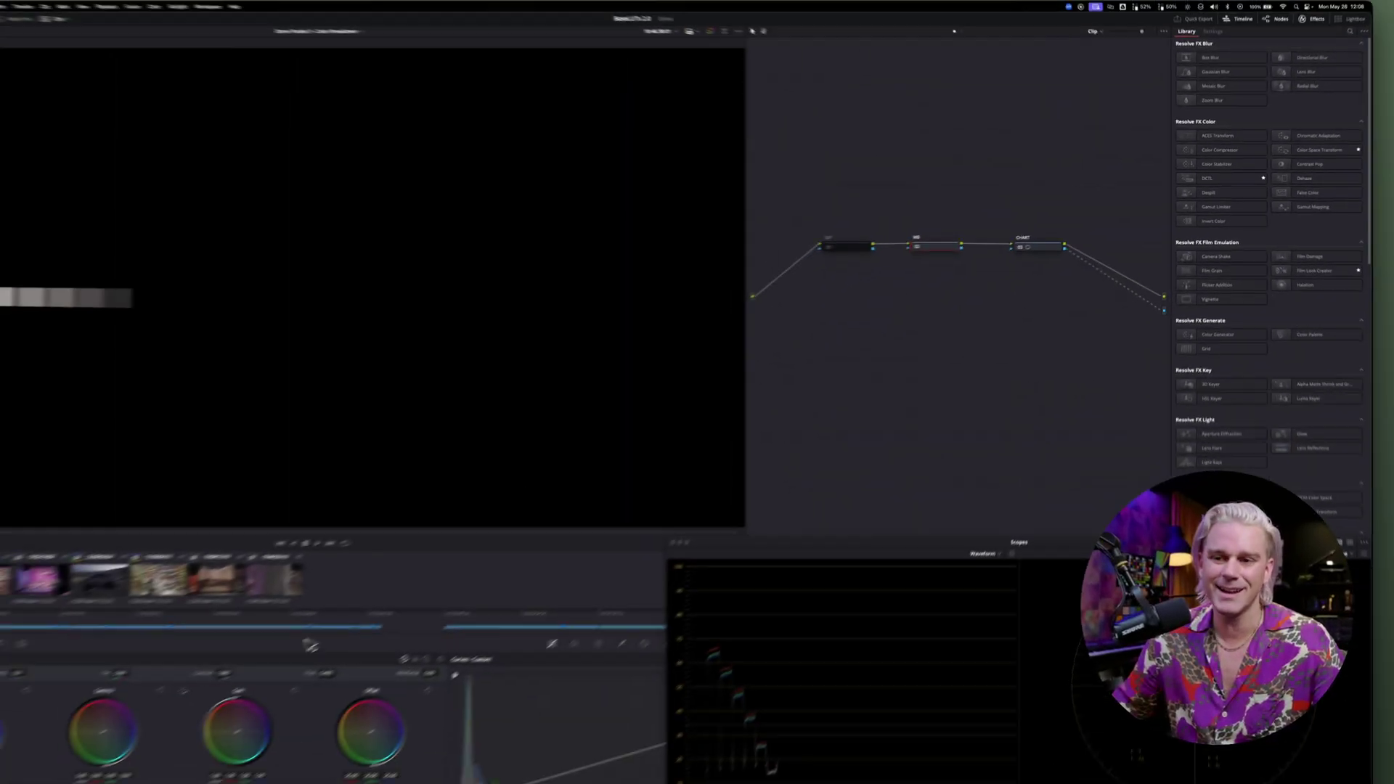
drag(347, 679, 343, 673)
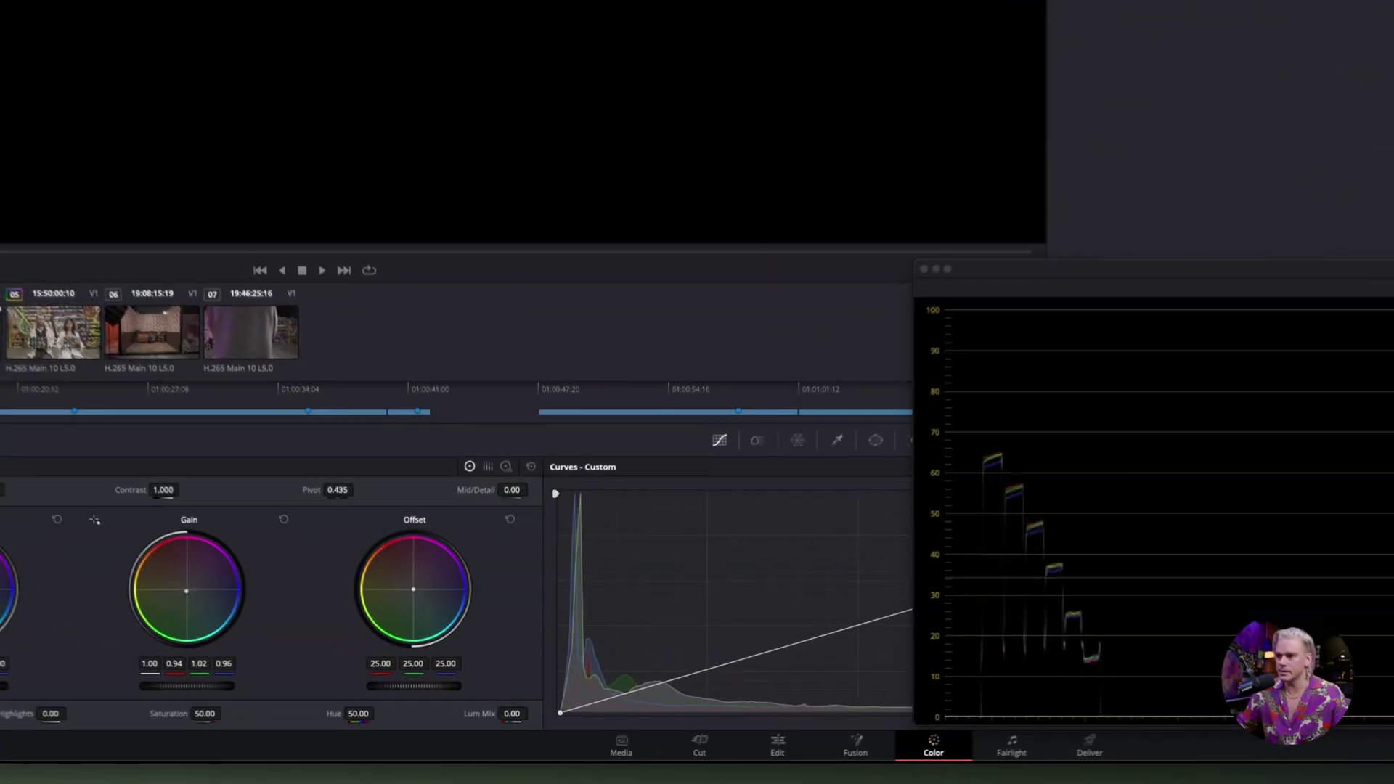
drag(169, 581, 170, 581)
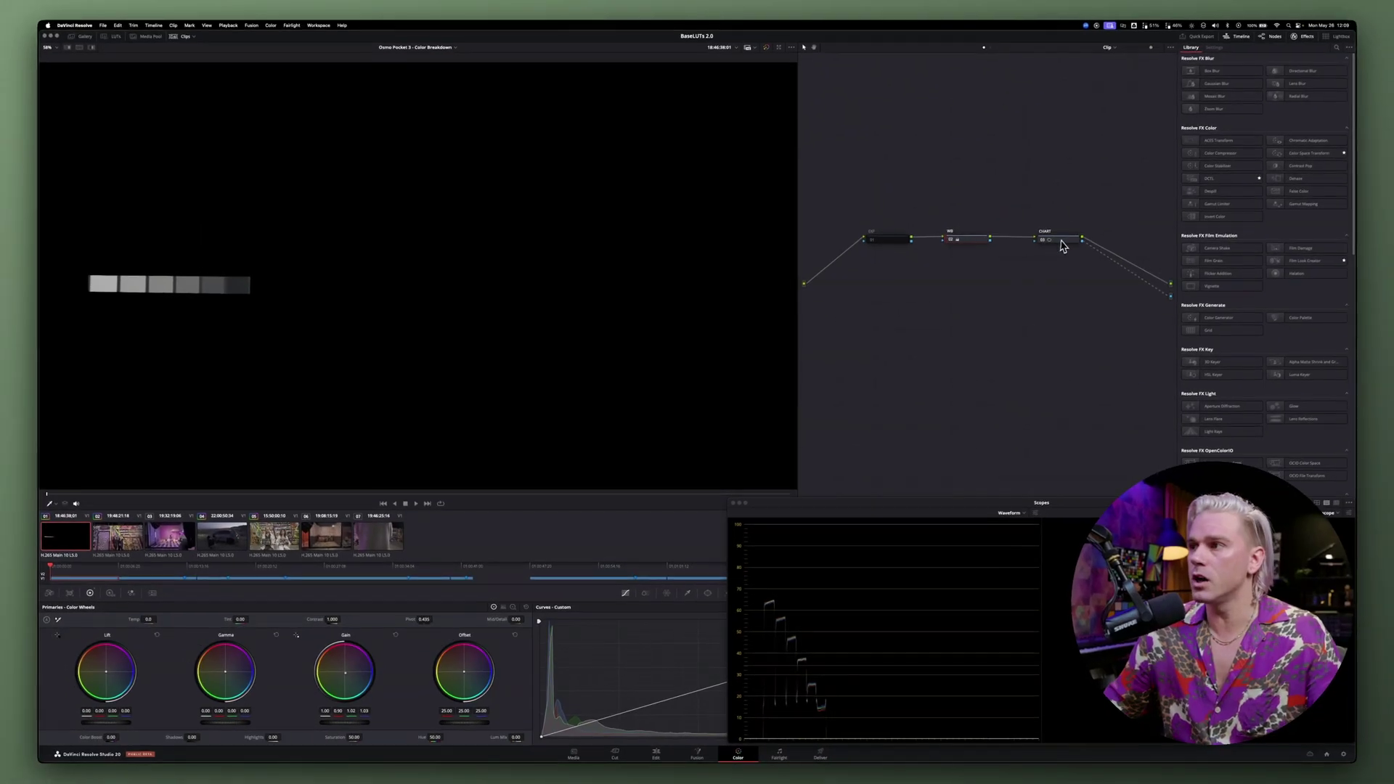
- Turn off the CHART node's isolation, rechecking the grey patches once with the EXP node enabled
click(1060, 246)
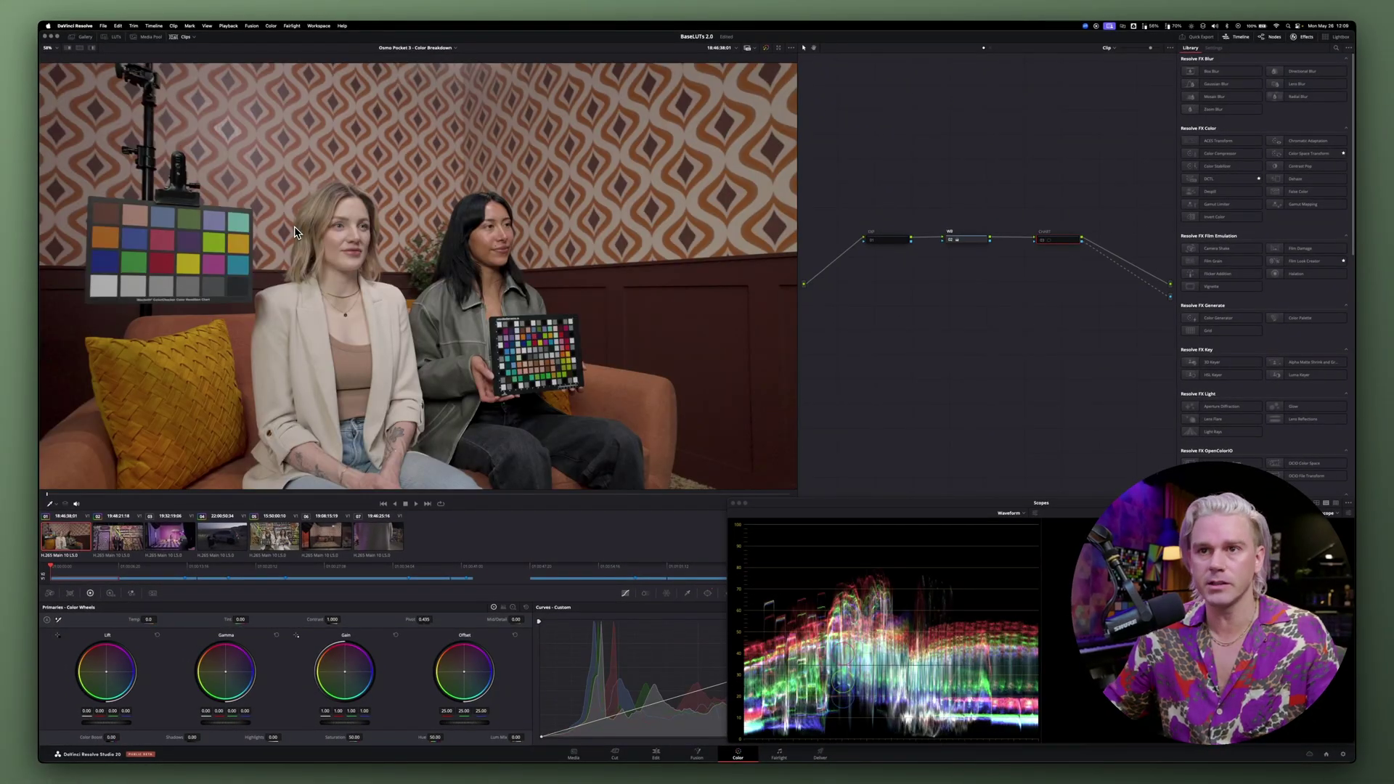
click(908, 241)
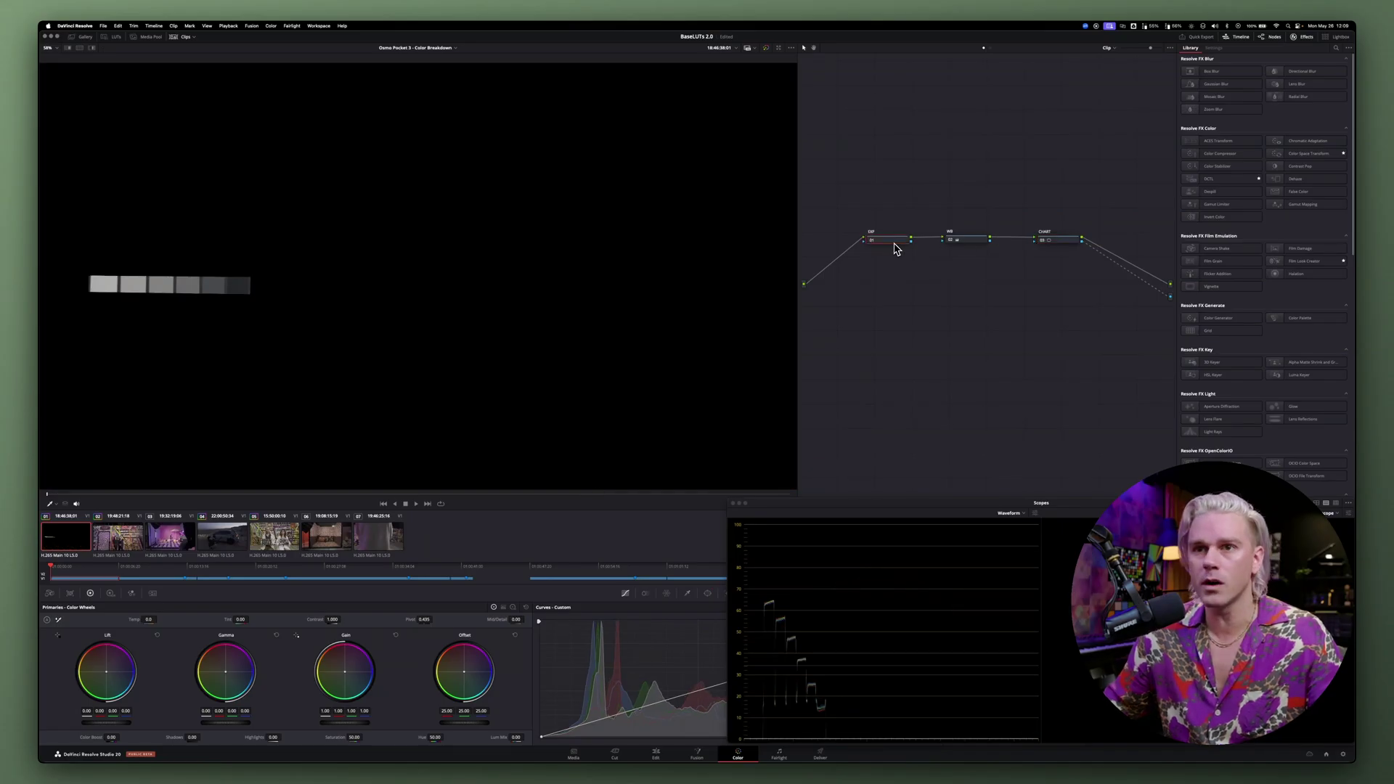
click(1070, 242)
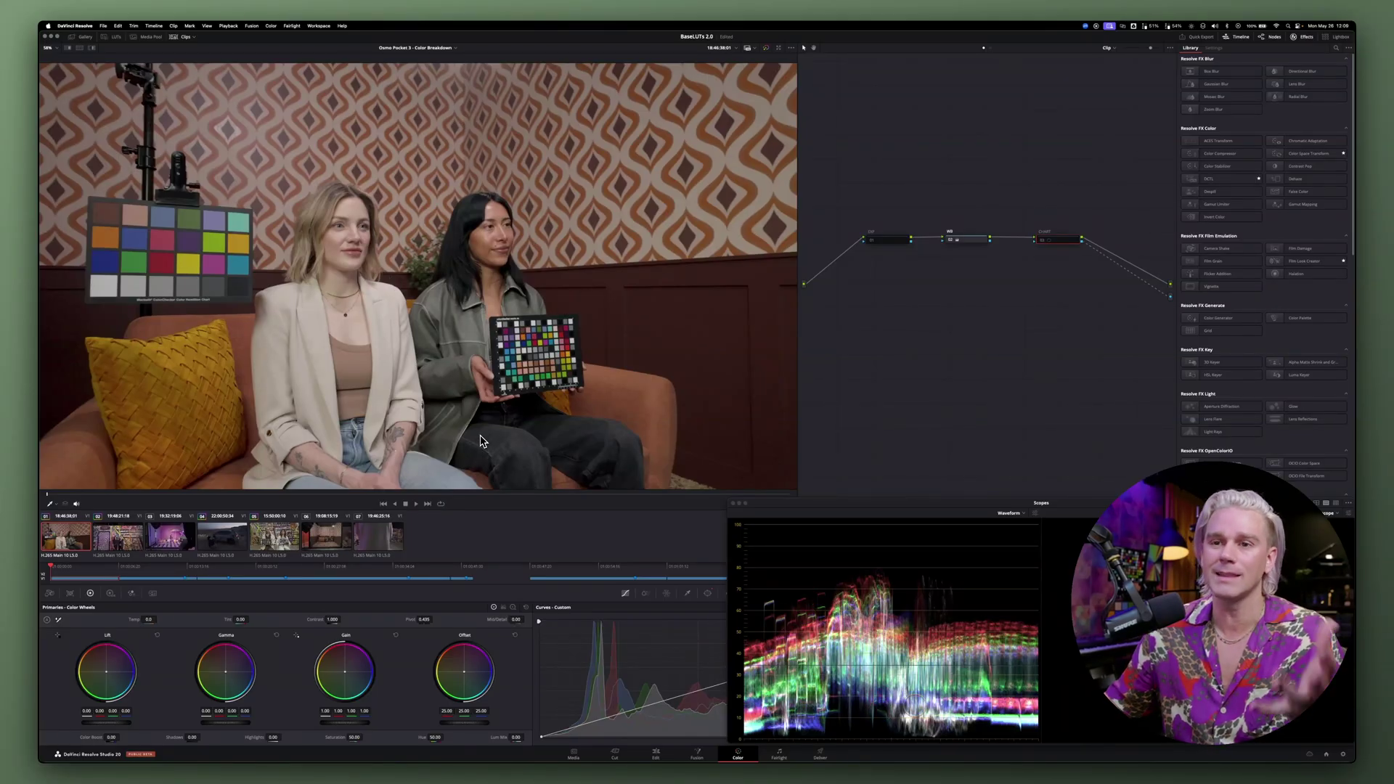
- Review the other clips in the timeline under the BaseLUT, comparing them with the grade bypassed and active
click(165, 572)
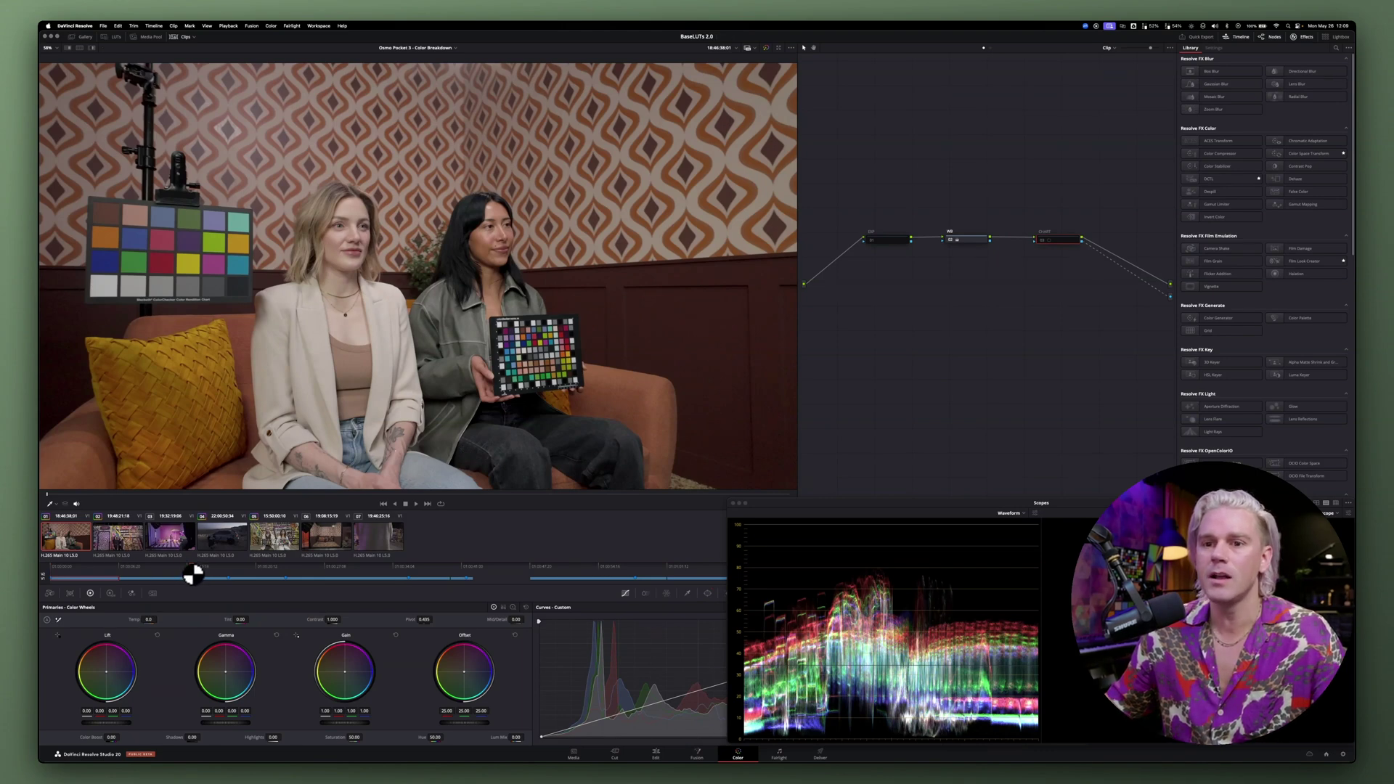
click(193, 573)
click(231, 574)
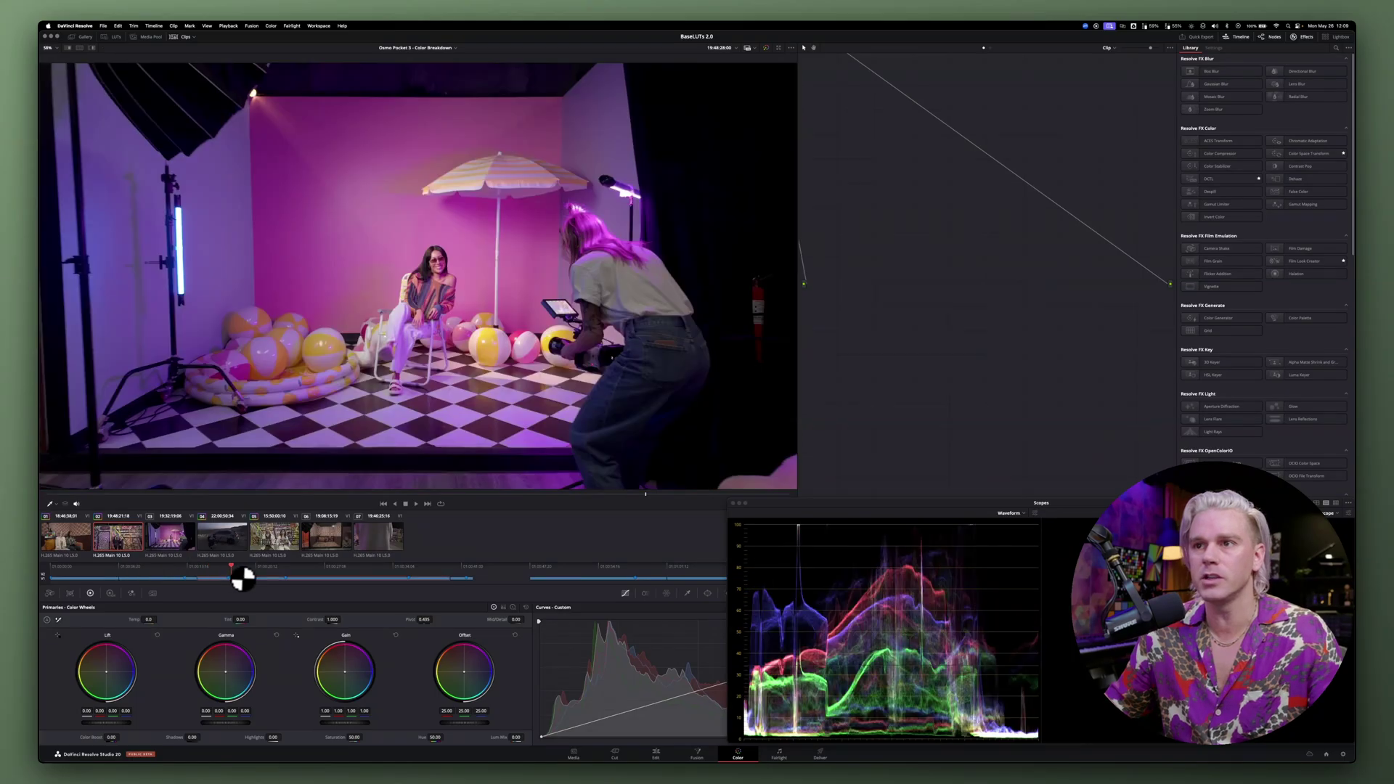
click(256, 573)
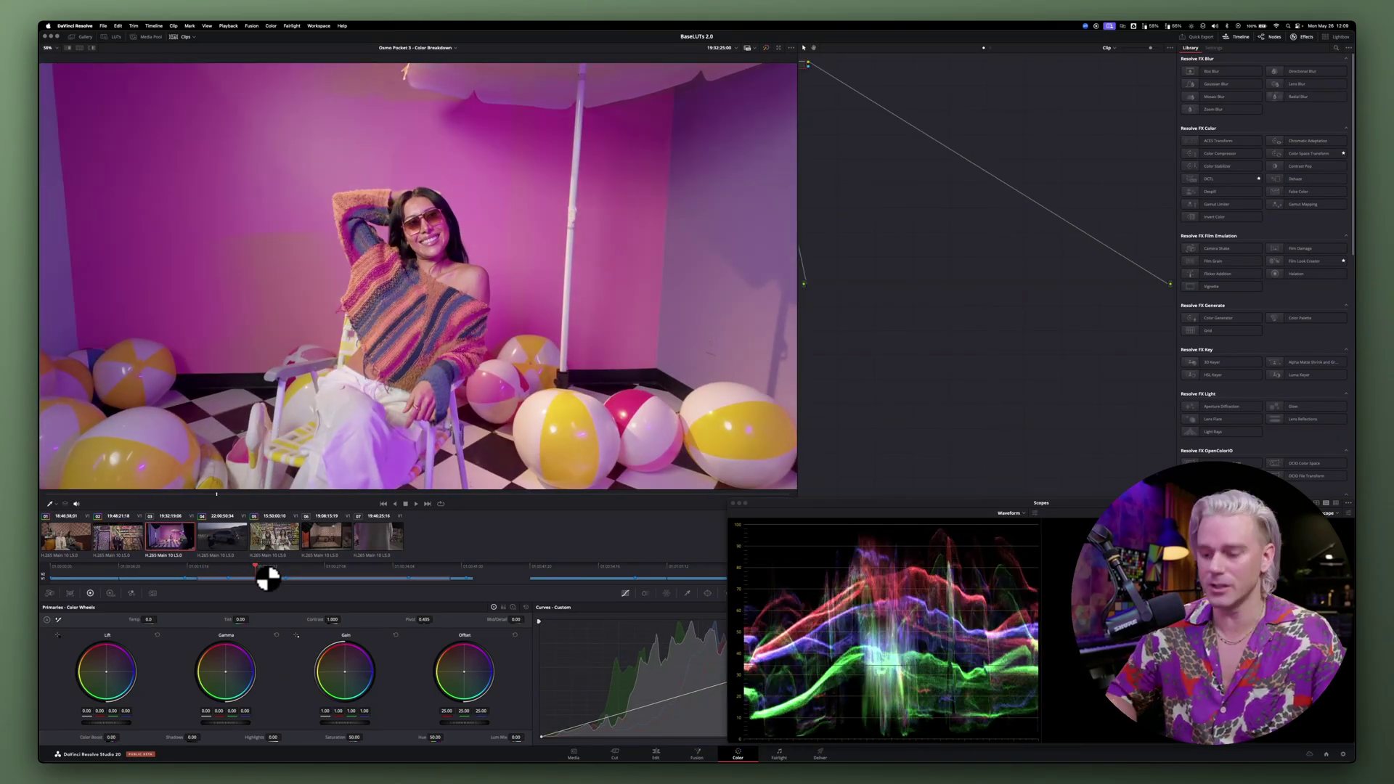
key(shift+d)
key(shift+d)
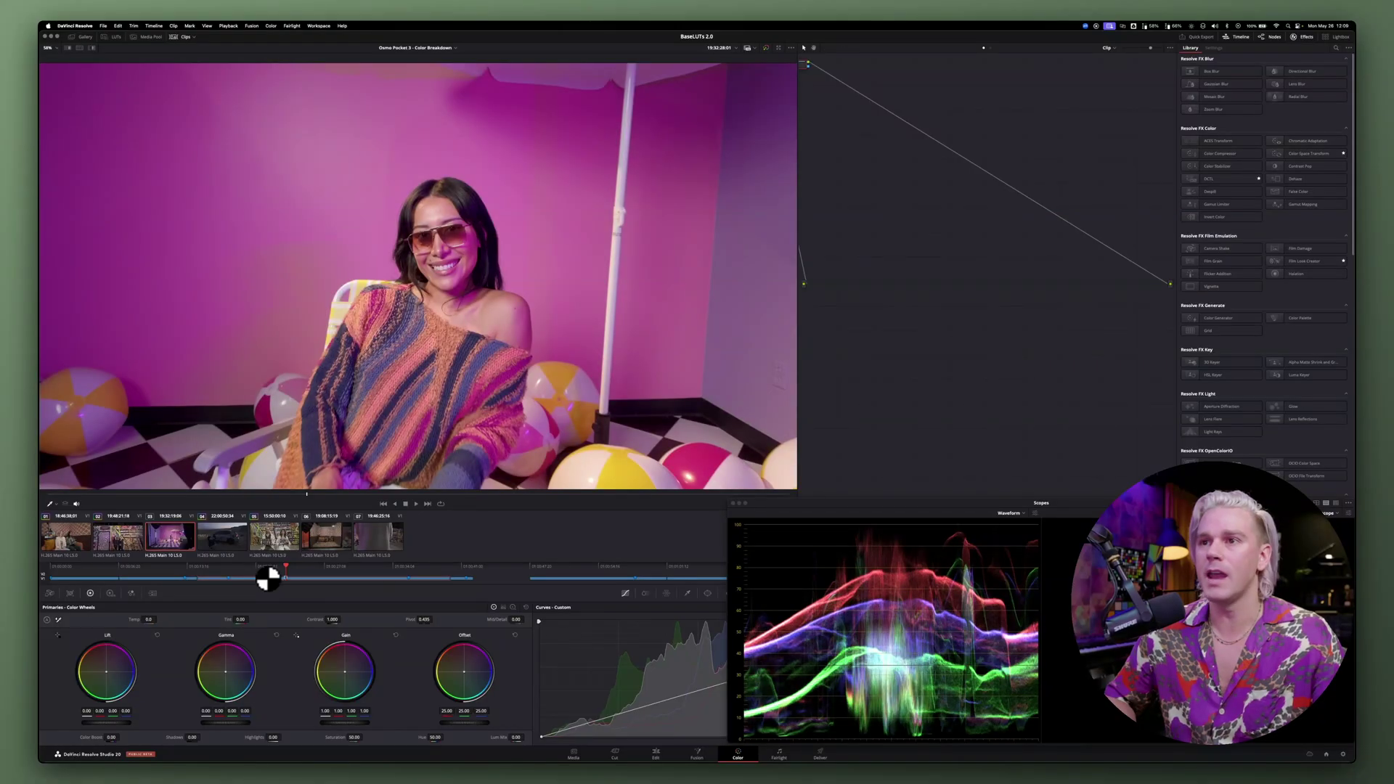
key(Up)
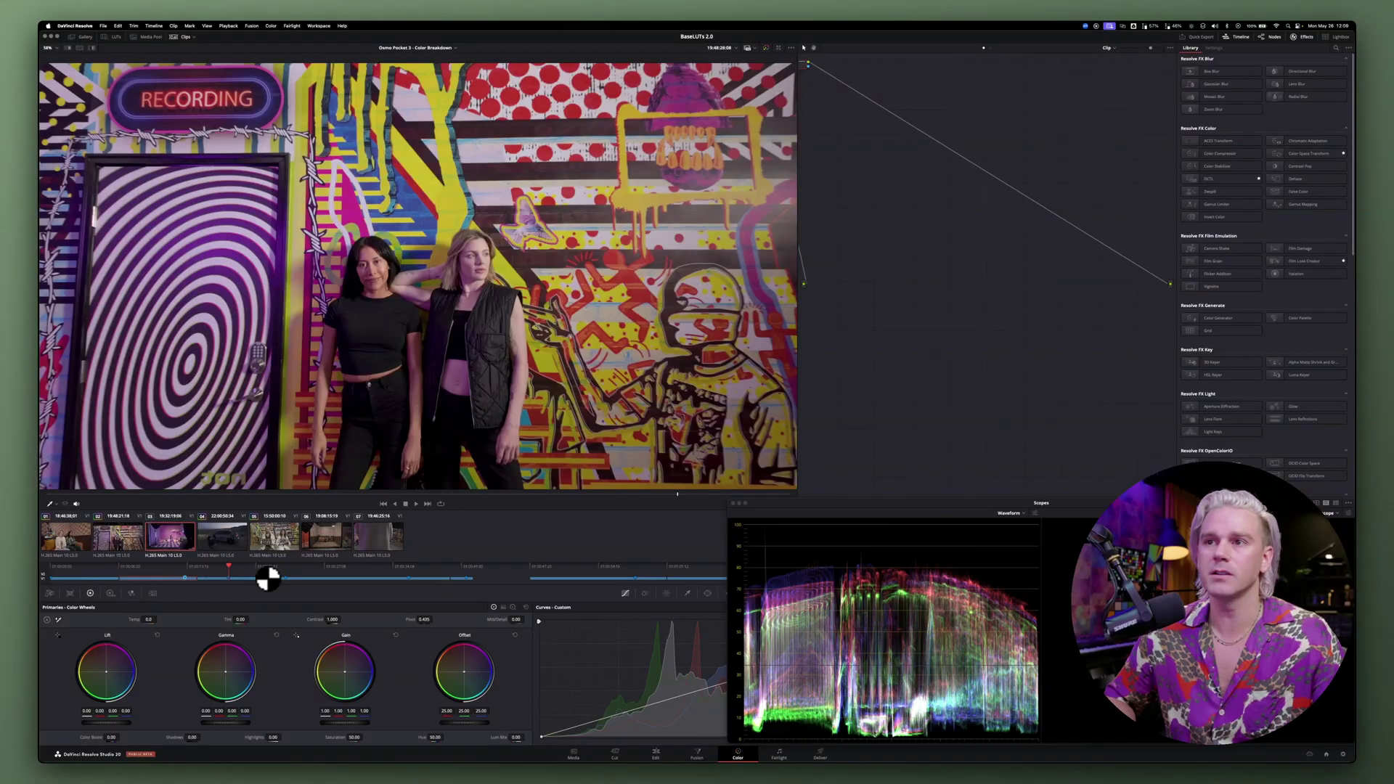
key(Up)
key(Down)
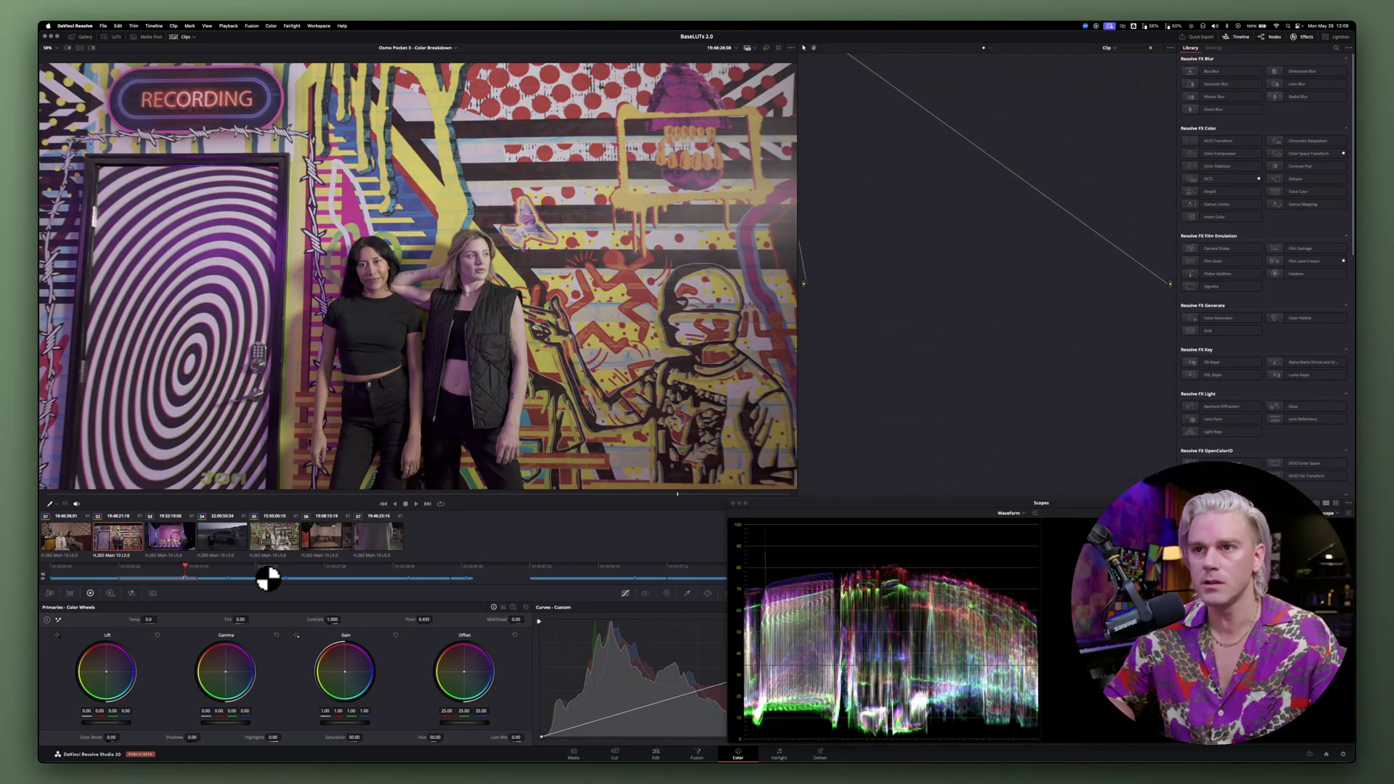
key(Up)
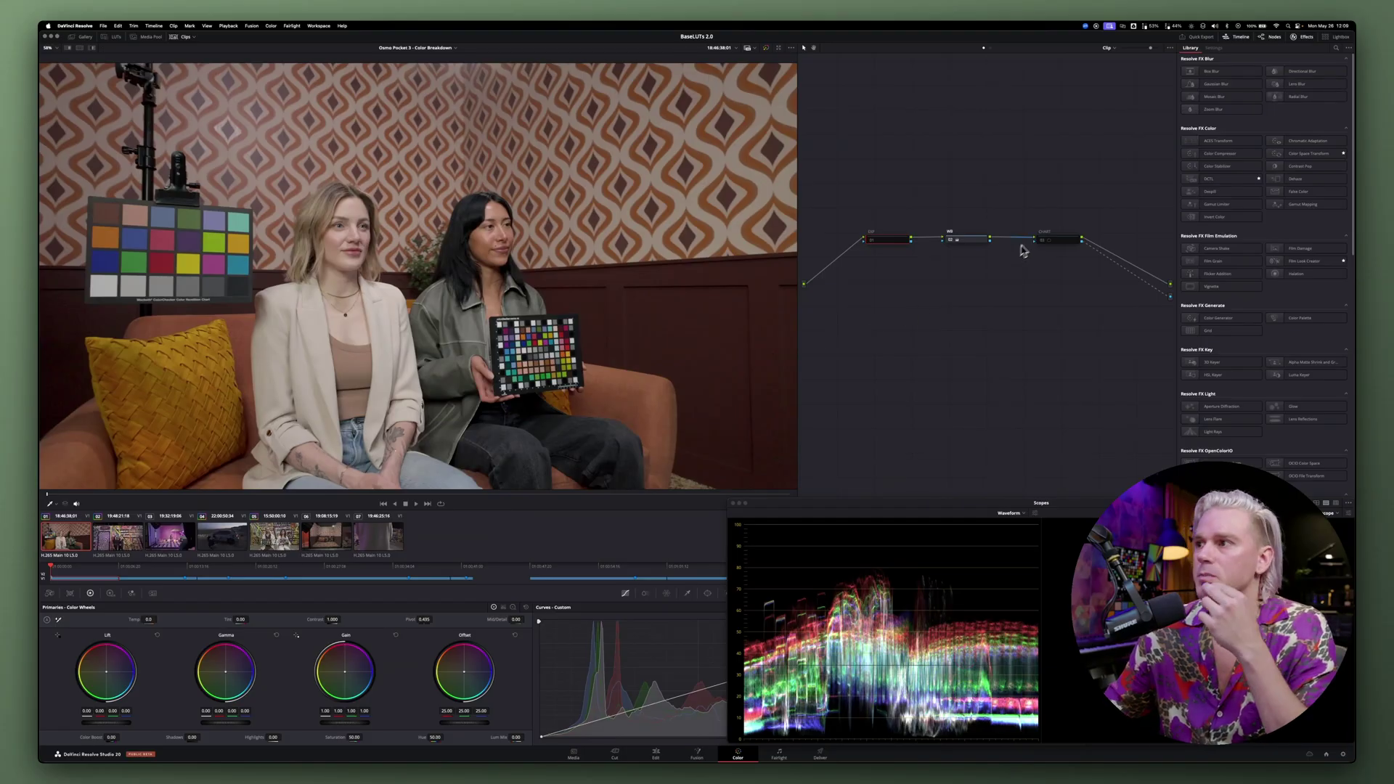
- In the timeline node graph, disable BaseLUT and apply BaseLUT - DJI Osmo Pocket 3 - D-Log M to Rec709 (Bold) to the BaseLUT Bold node
click(992, 49)
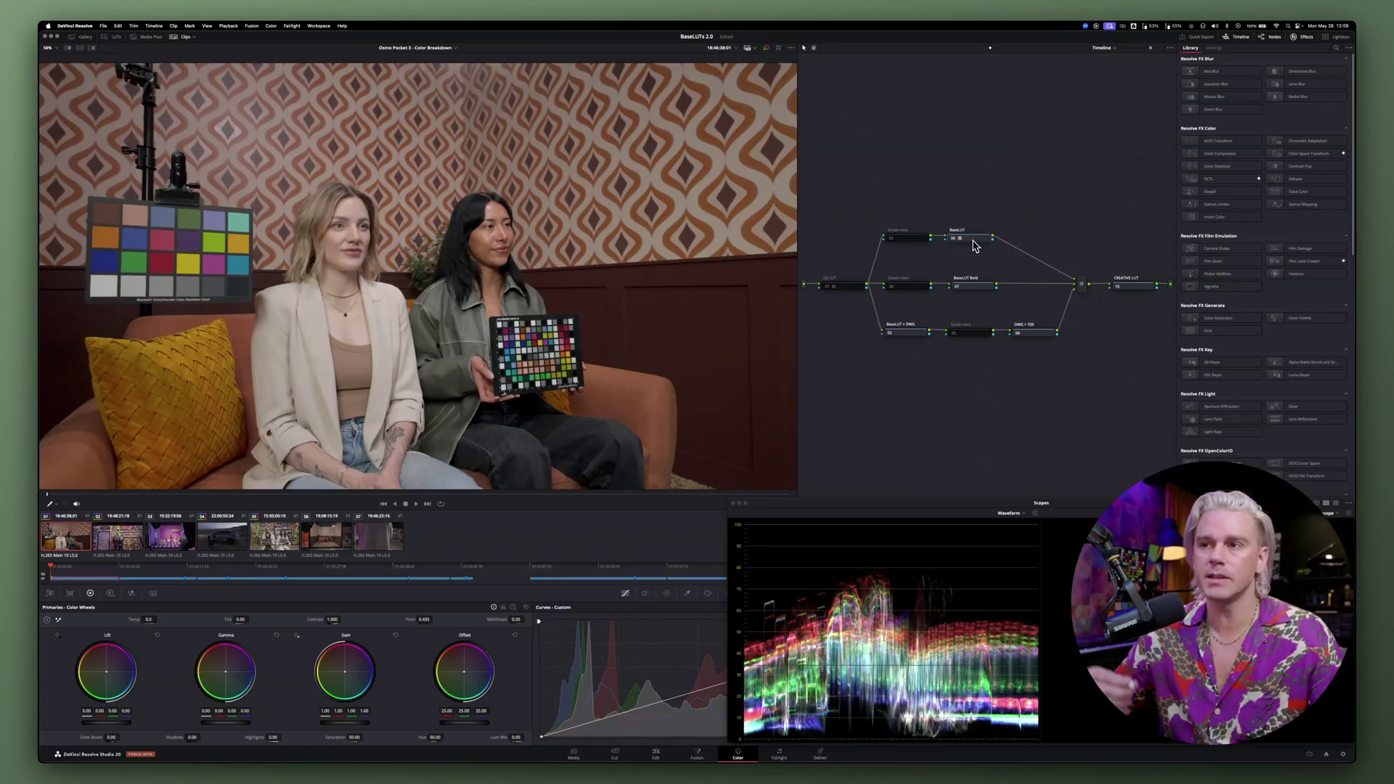
click(115, 36)
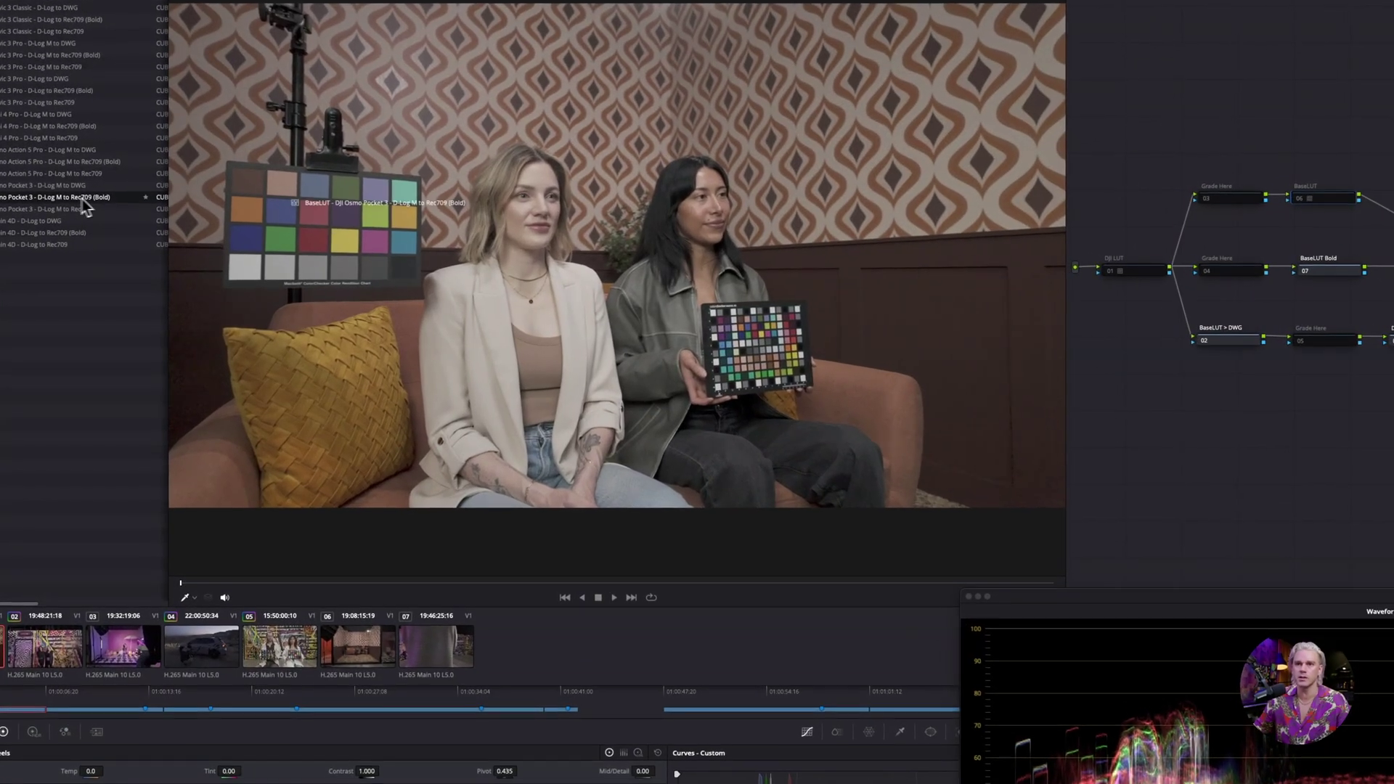
drag(84, 200, 1334, 276)
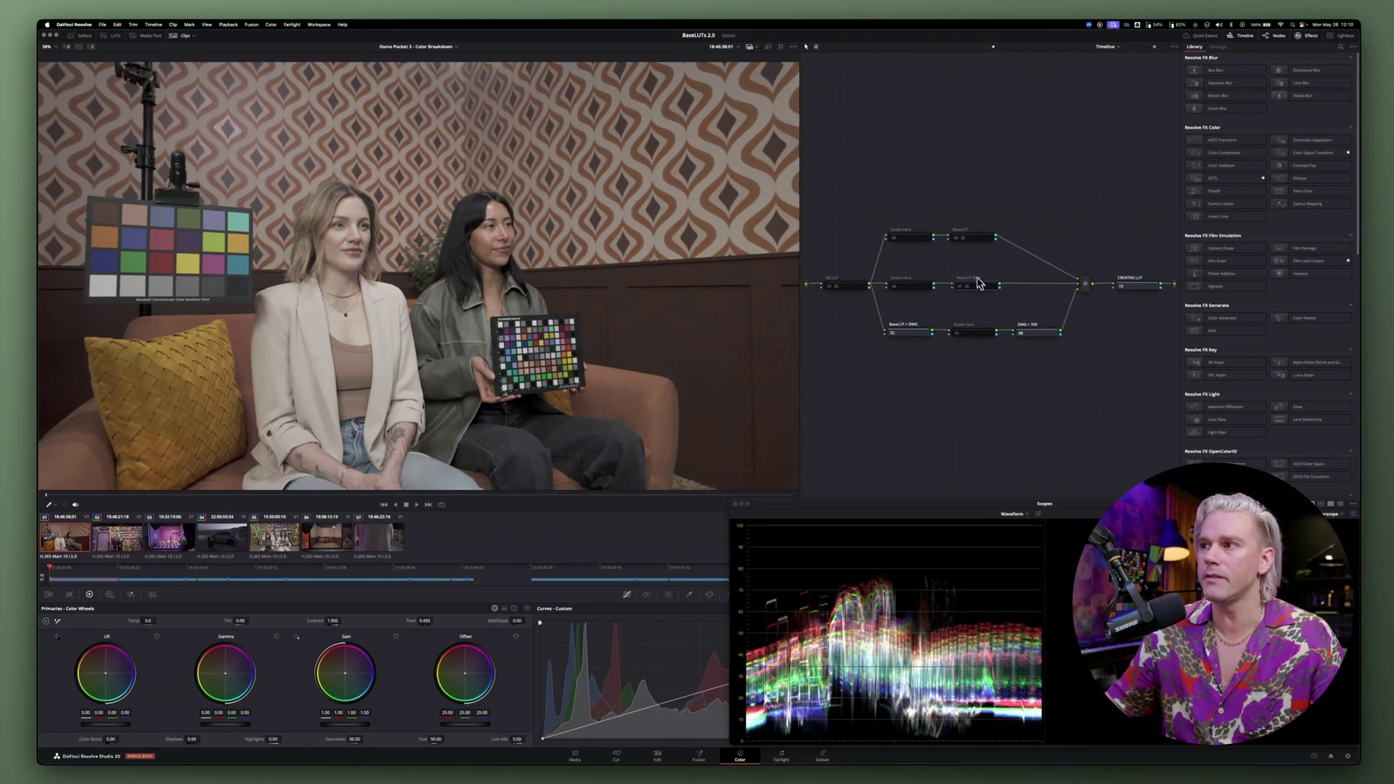
- Compare the BaseLUT and BaseLUT Bold looks by enabling one node at a time, and view the ColorSlice controls
click(977, 243)
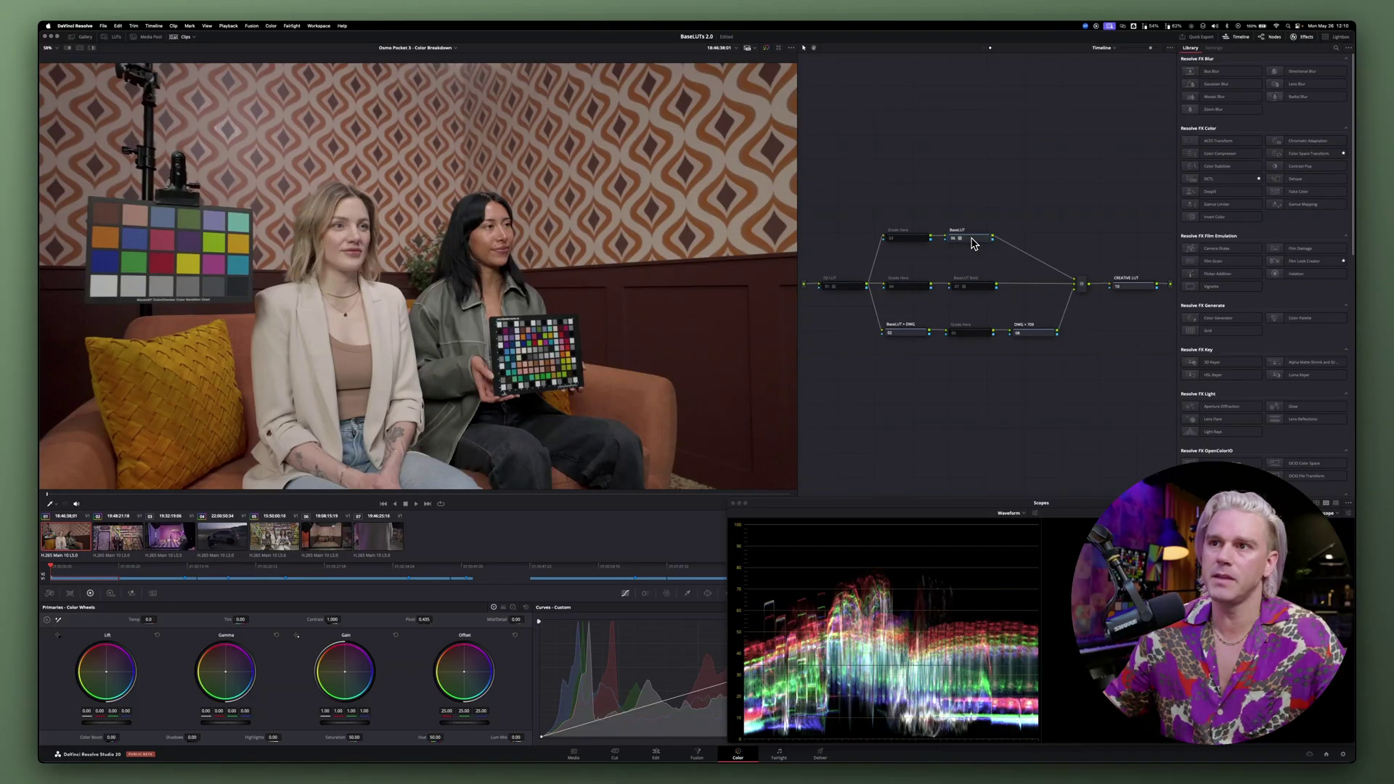
key(ctrl+d)
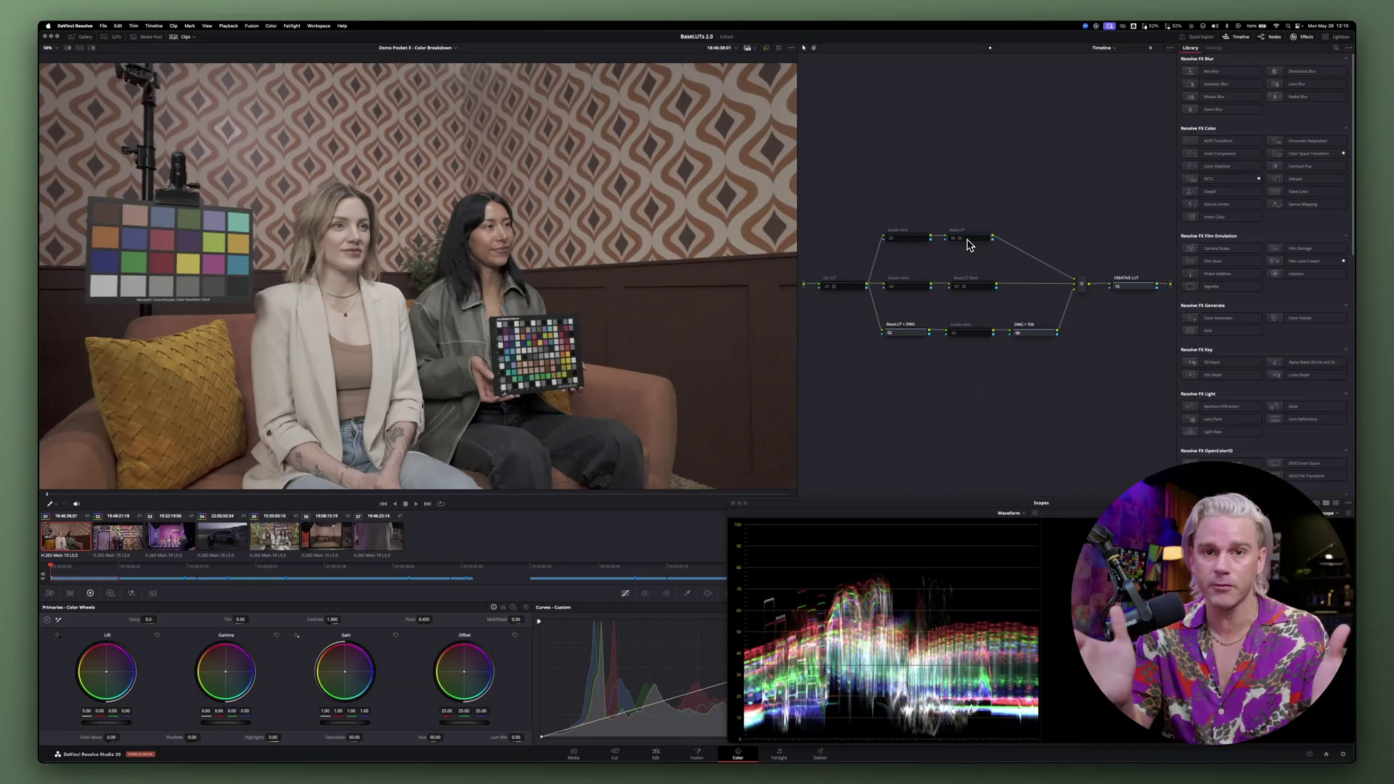
click(976, 289)
key(ctrl+d)
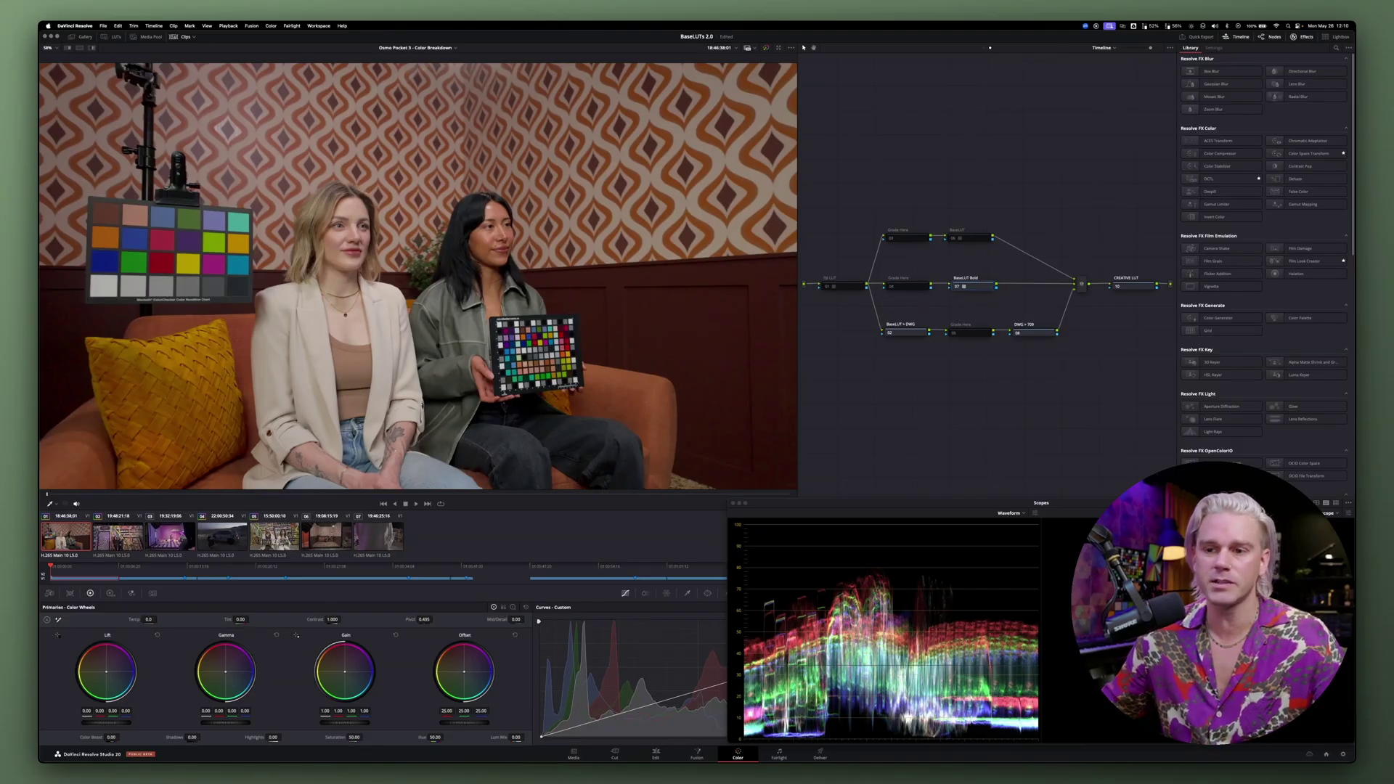
click(644, 594)
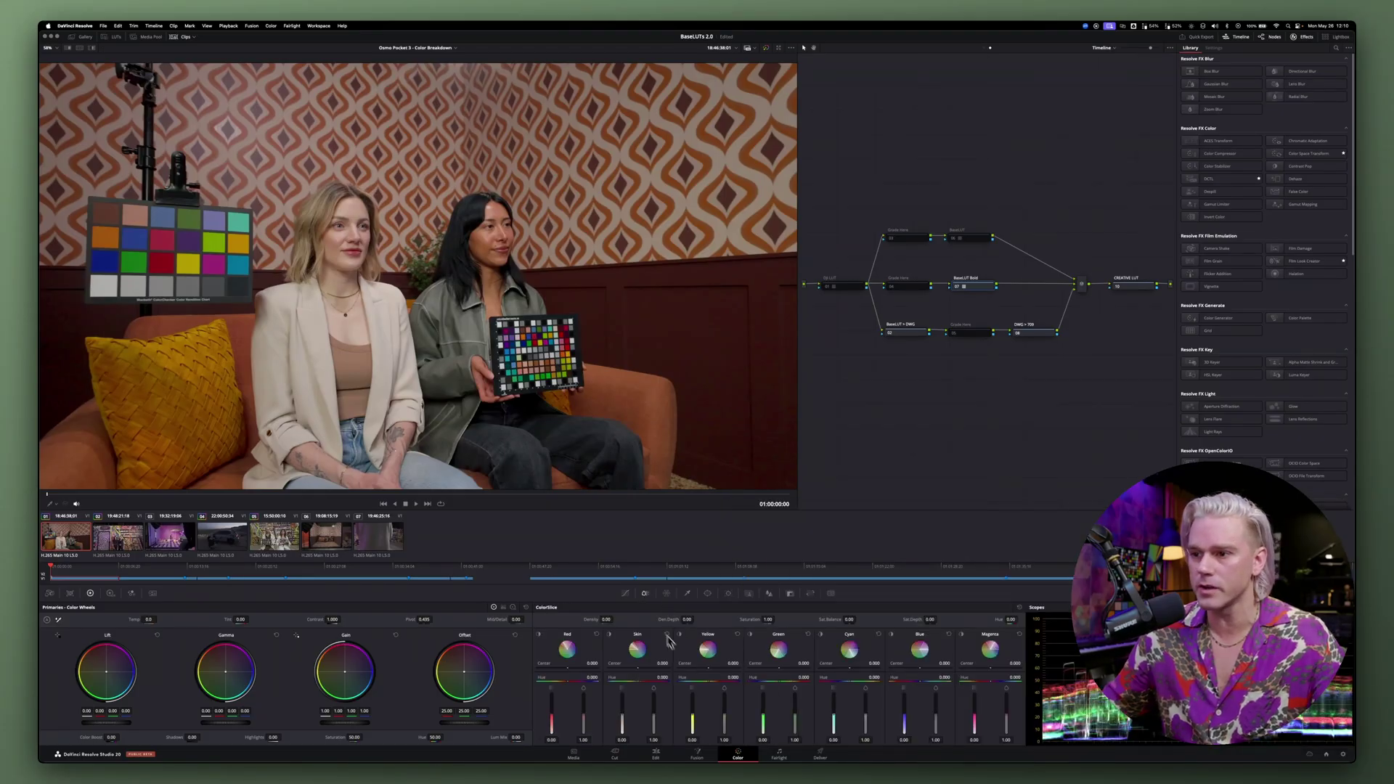
click(625, 594)
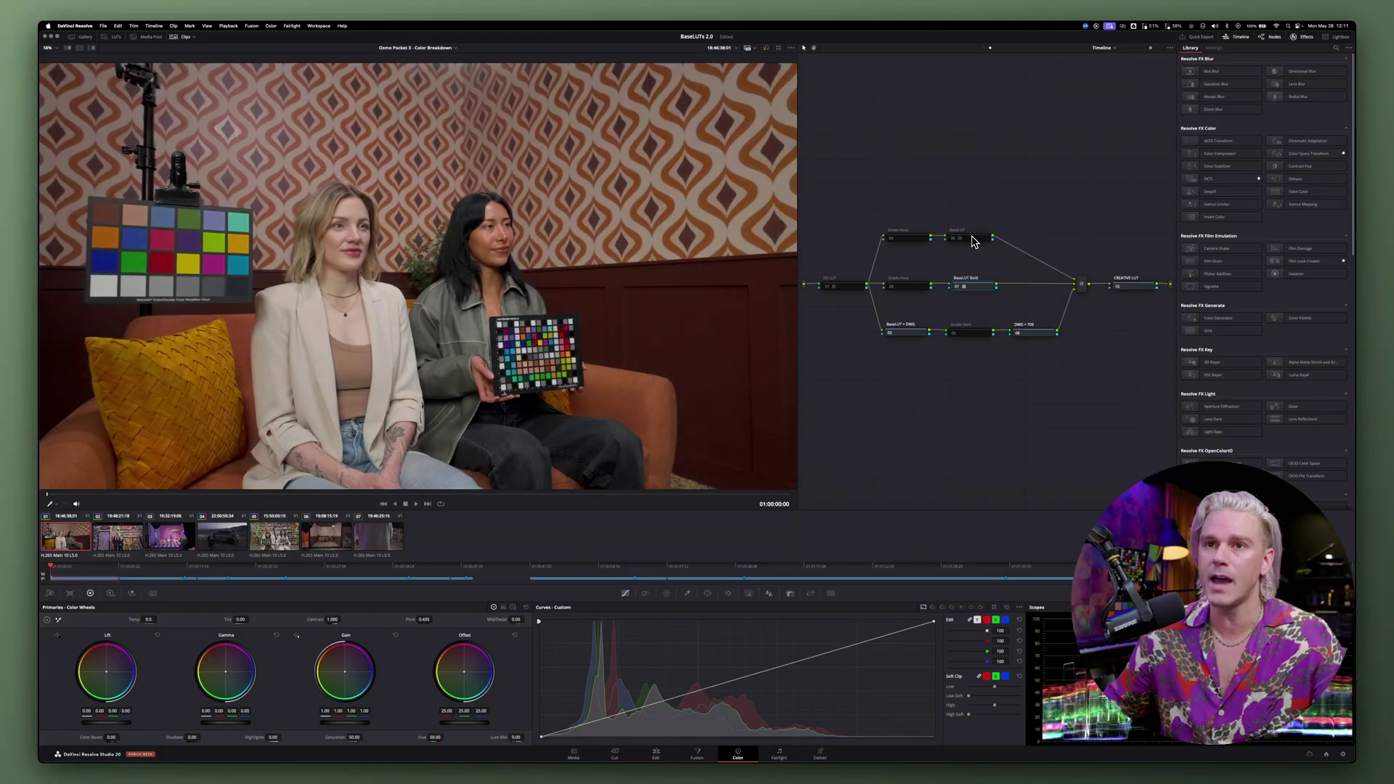
- Disable the BaseLUT Bold node and enable the BaseLUT node
key(ctrl+d)
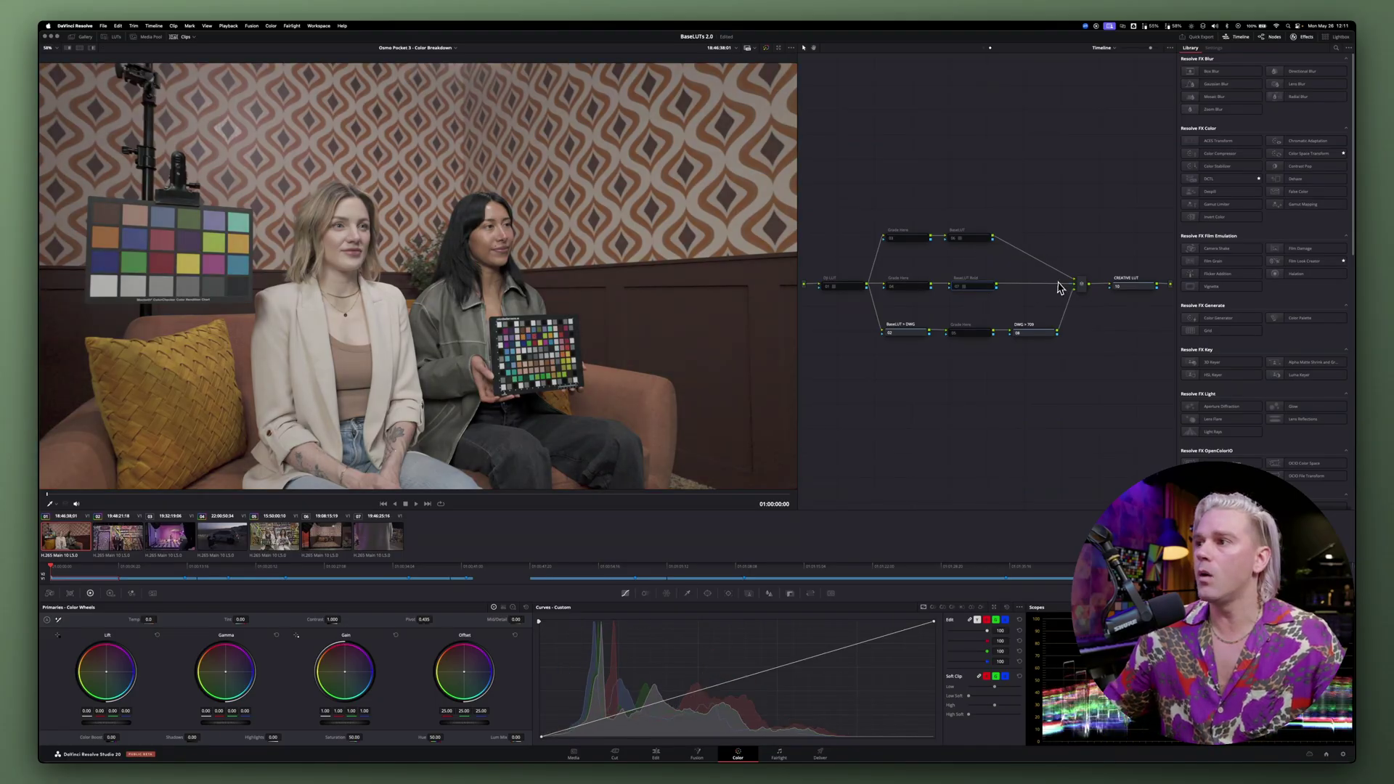
click(974, 239)
key(ctrl+d)
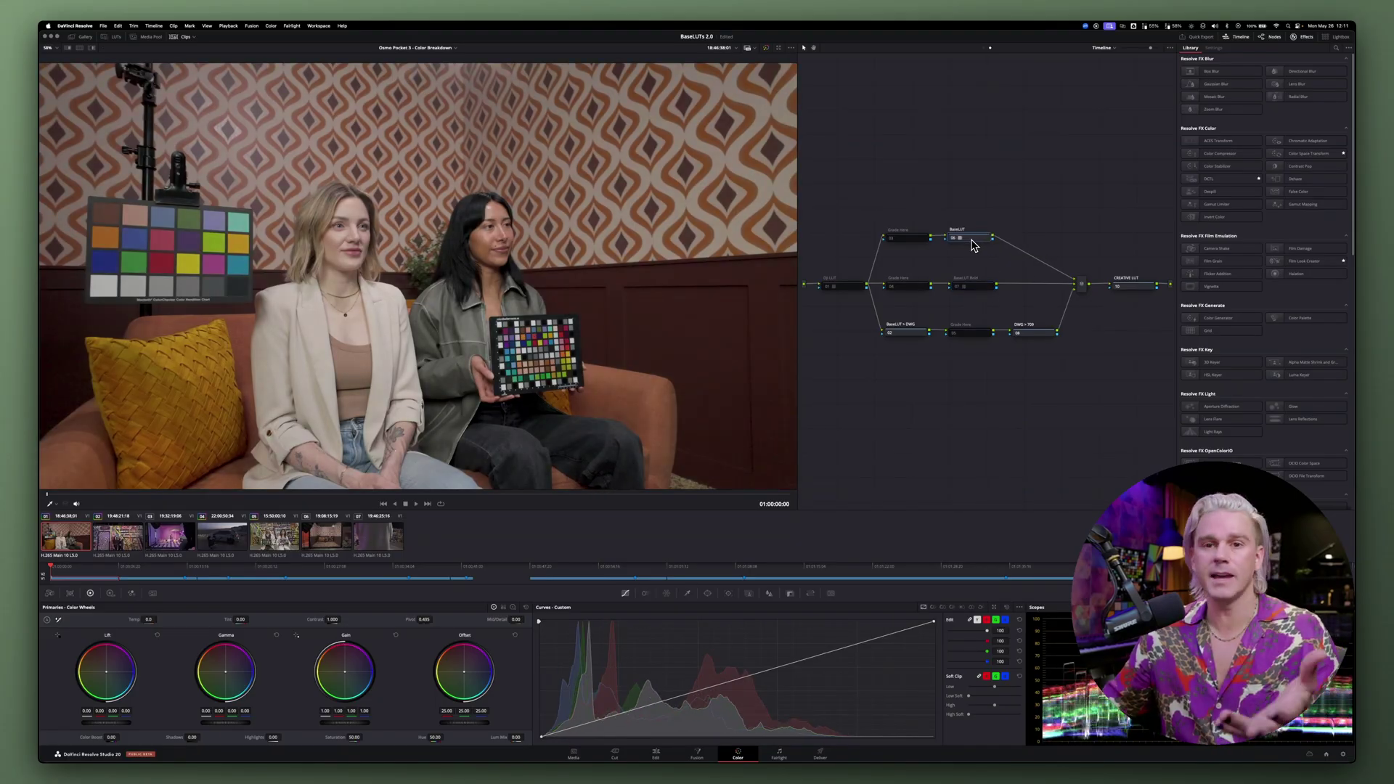
- Select the CREATIVE LUT node and show the contents of the gamut - CINECLIPSE+ LUT folder, hiding the folder list
click(1133, 289)
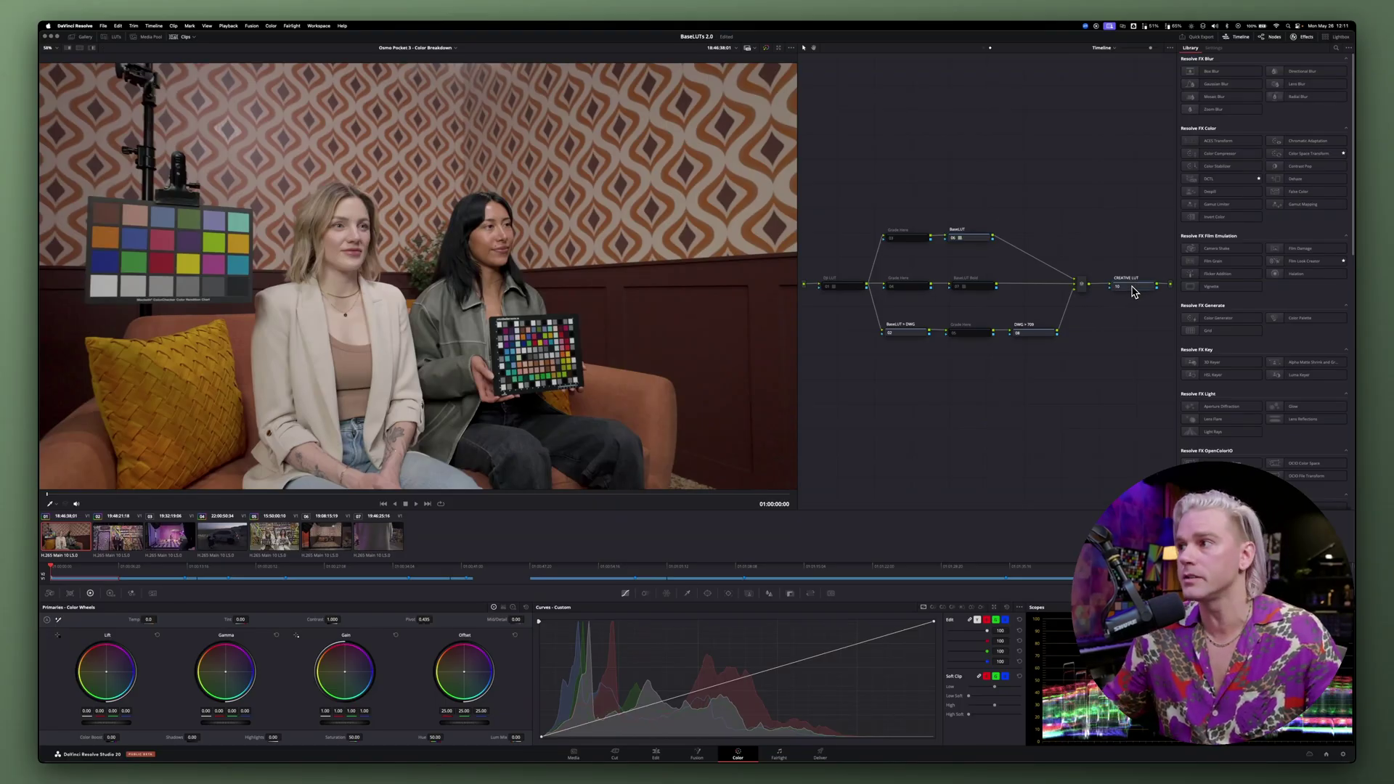
click(115, 37)
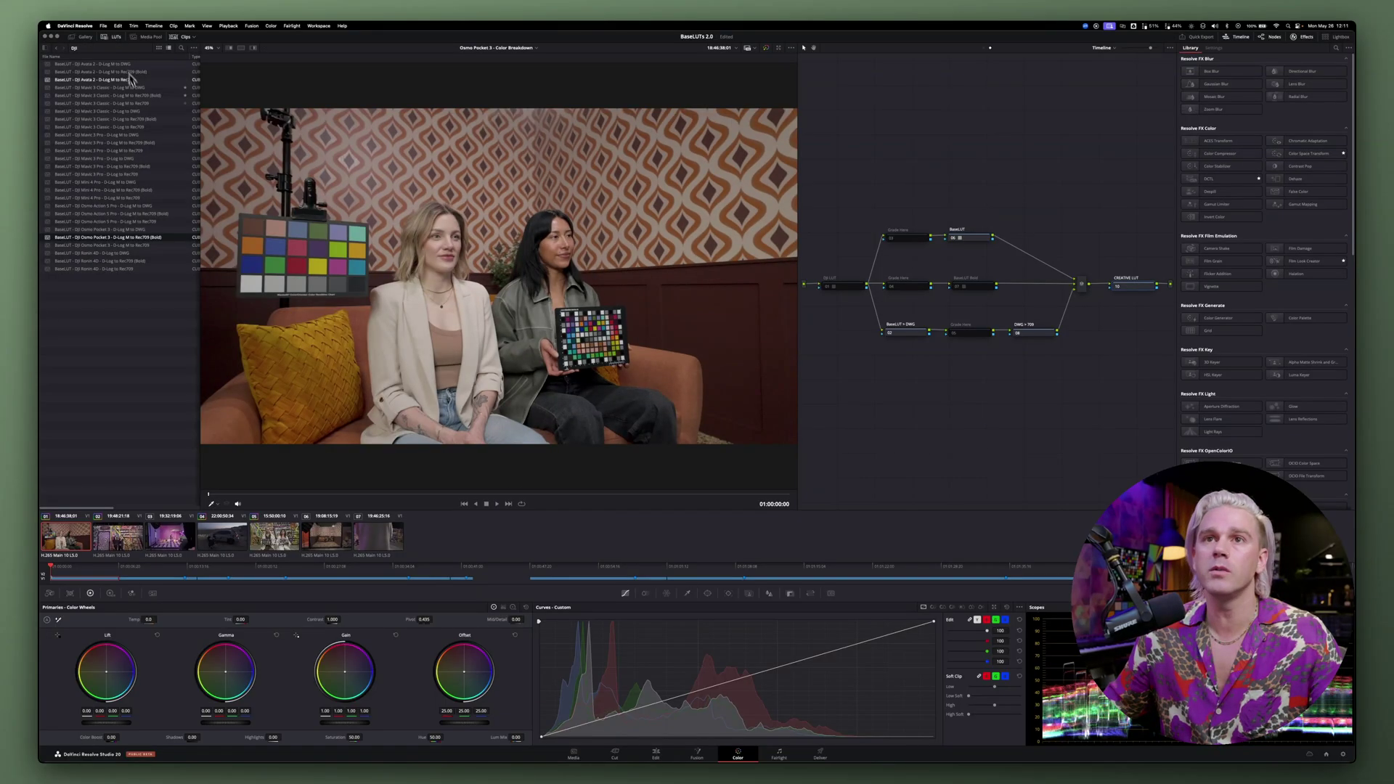
click(44, 48)
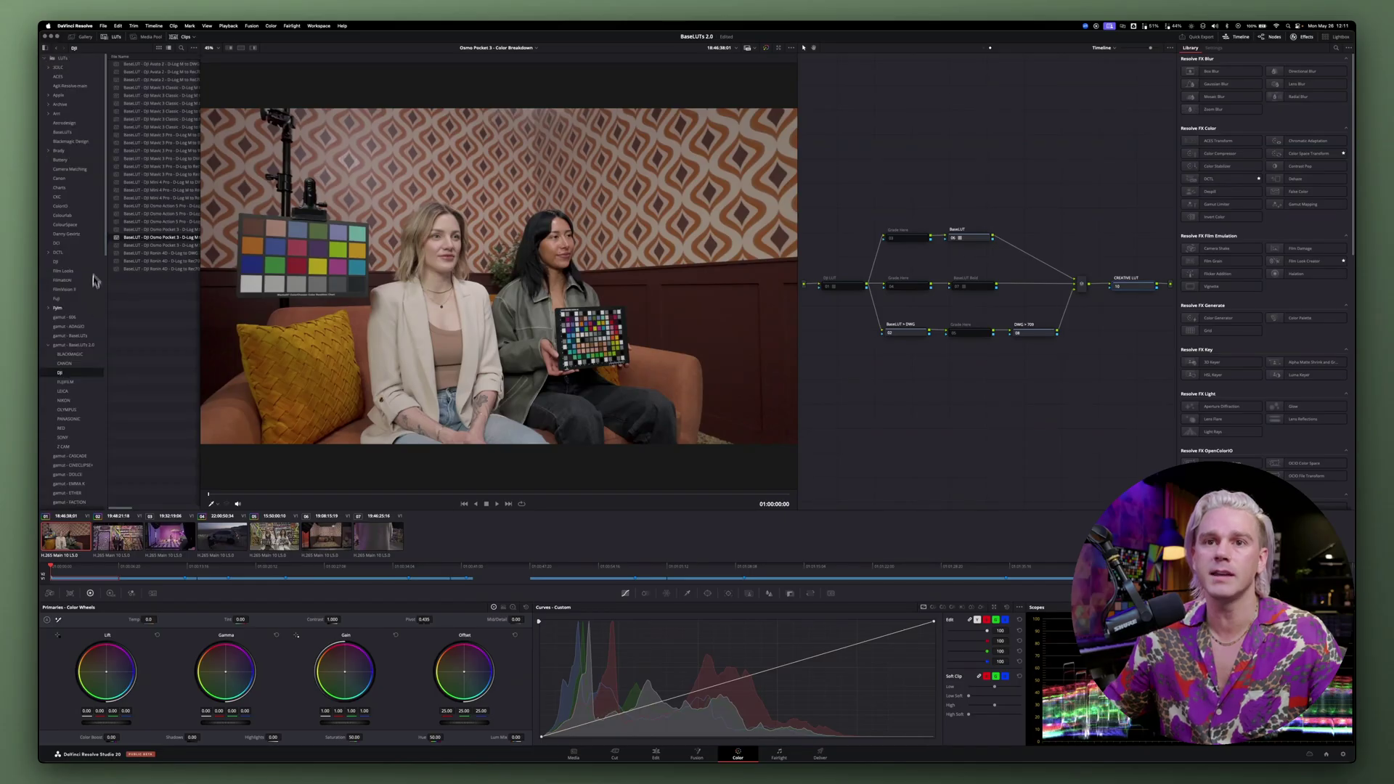
click(88, 332)
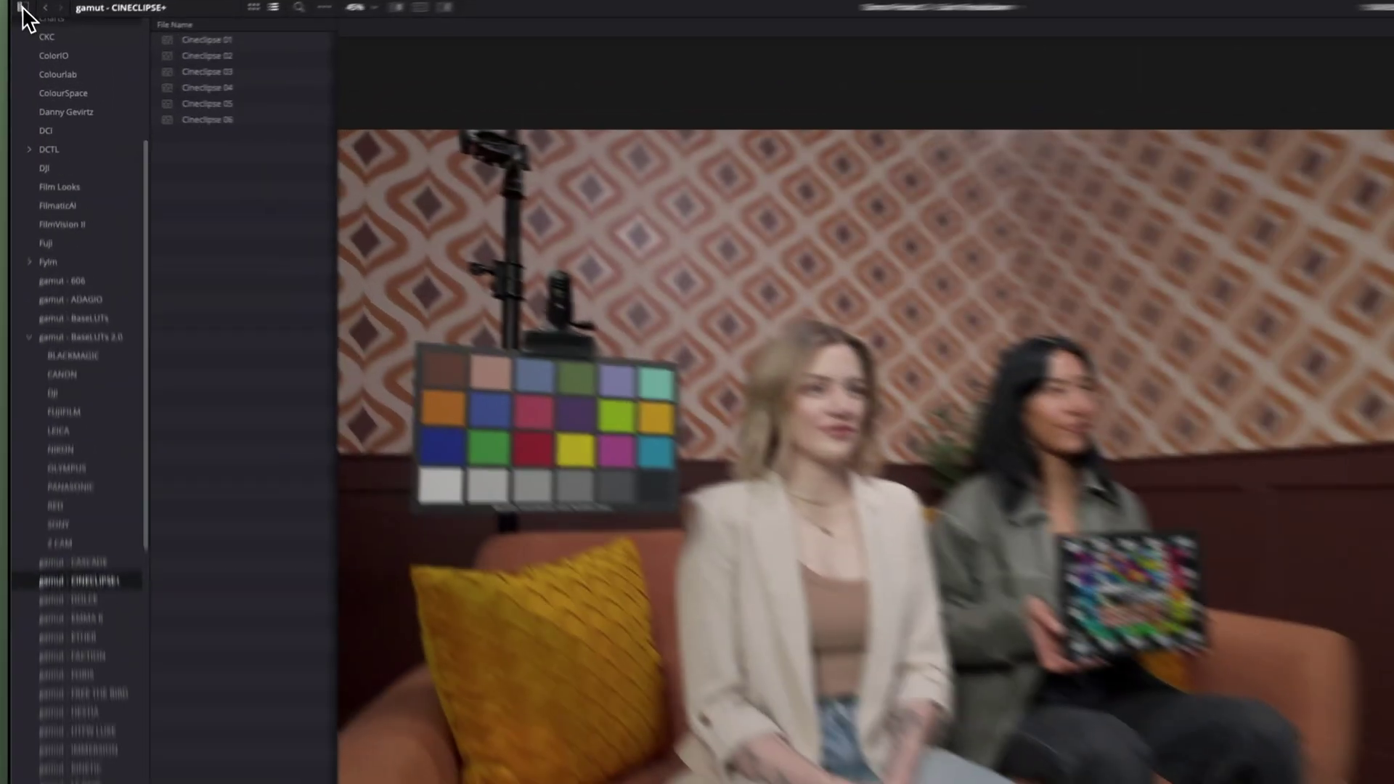
click(22, 9)
- Preview the Cineclipse LUTs on the image and apply Cineclipse 01 to the CREATIVE LUT node
click(130, 56)
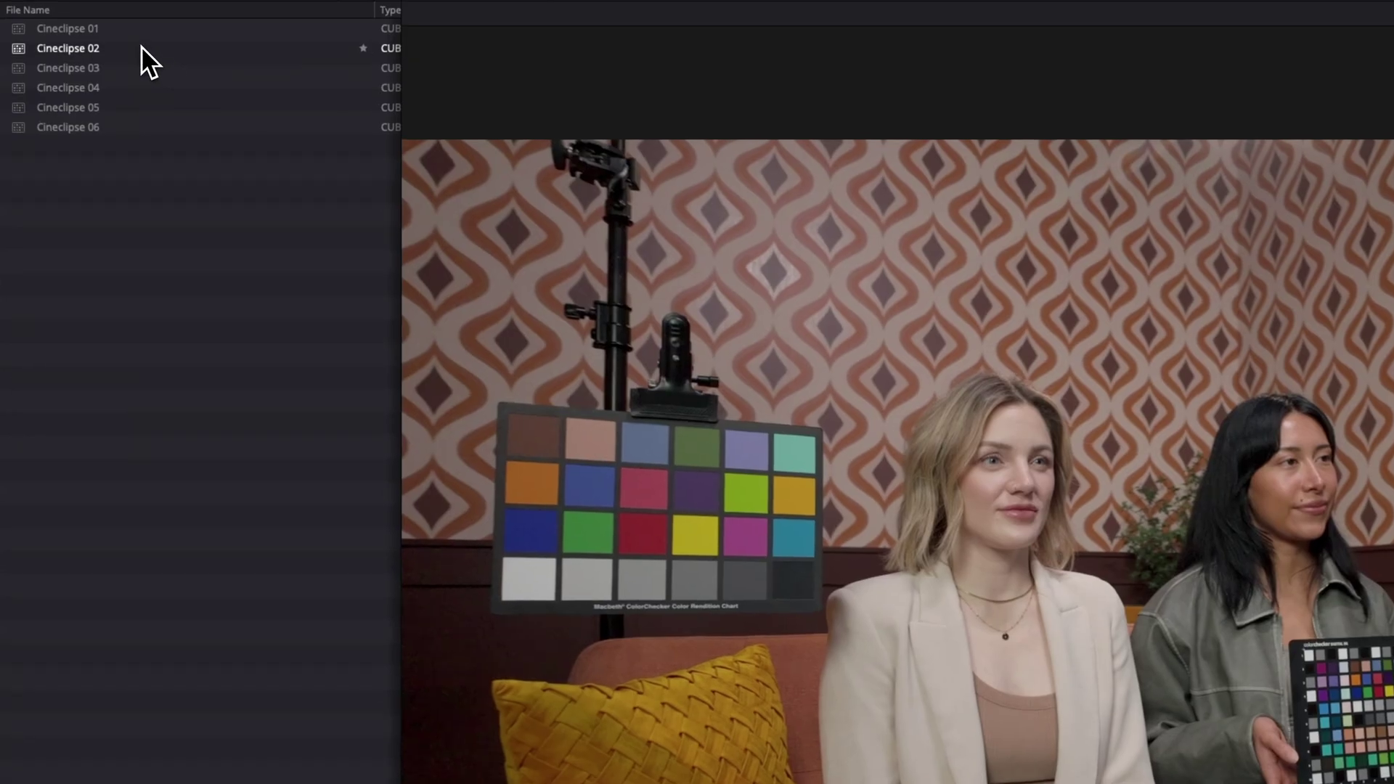
click(132, 28)
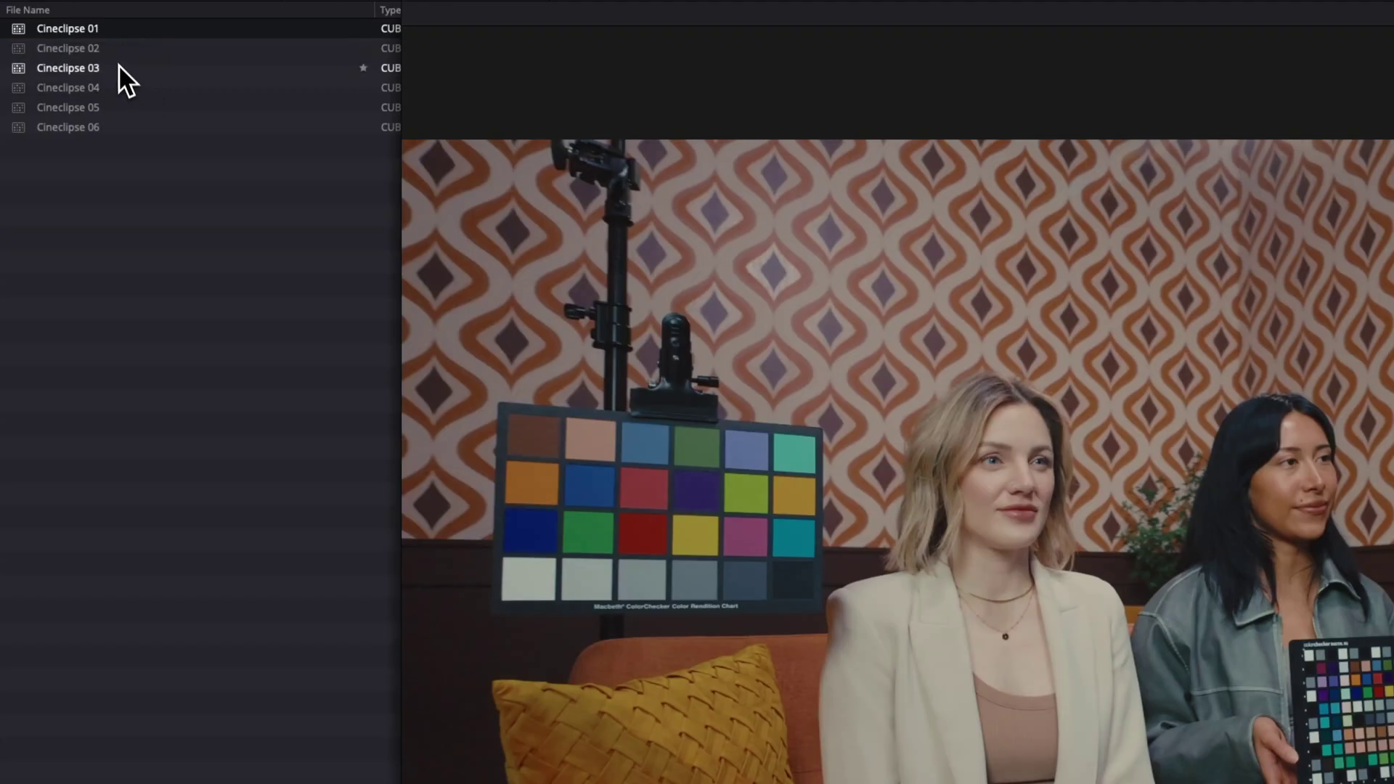
click(124, 105)
click(138, 27)
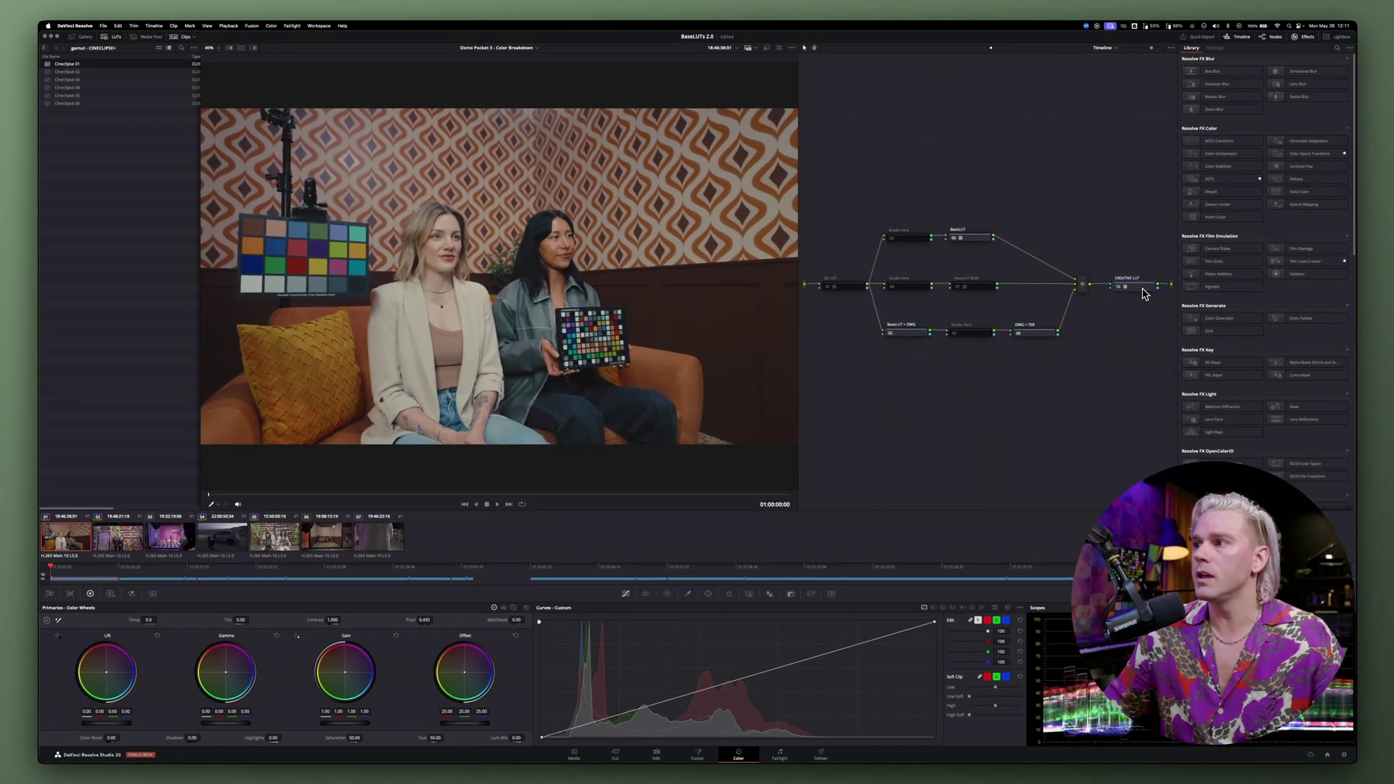
- Compare the image with all grades bypassed and active, and close the LUT browser
key(shift+d)
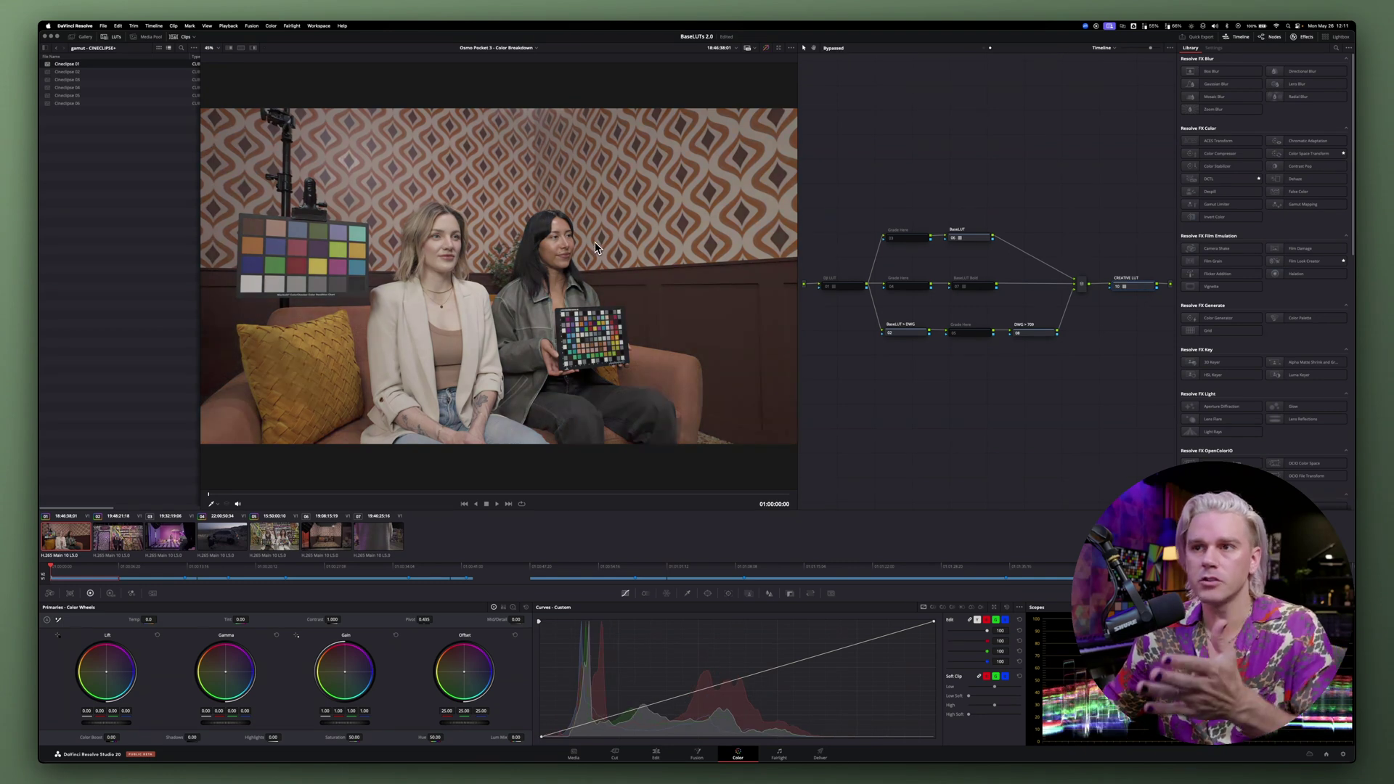
click(112, 36)
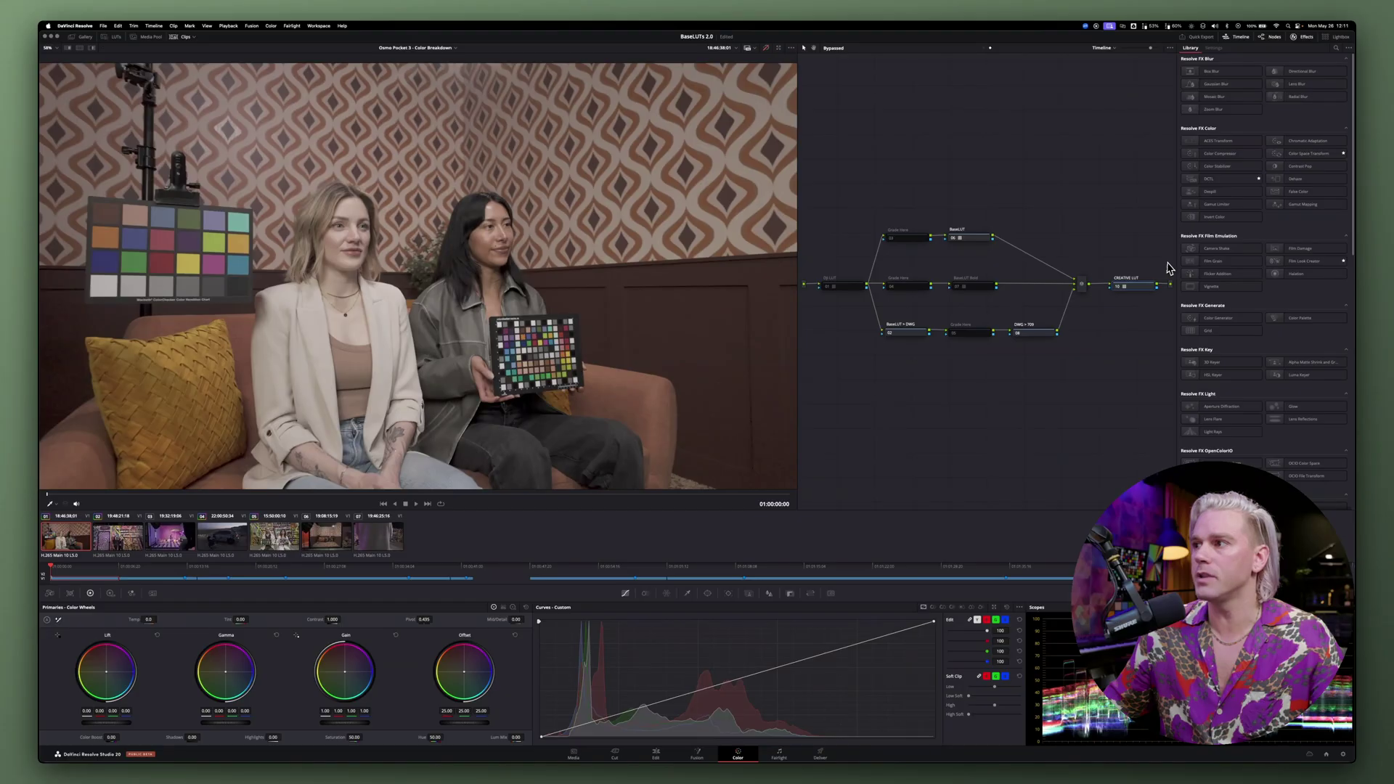
key(shift+d)
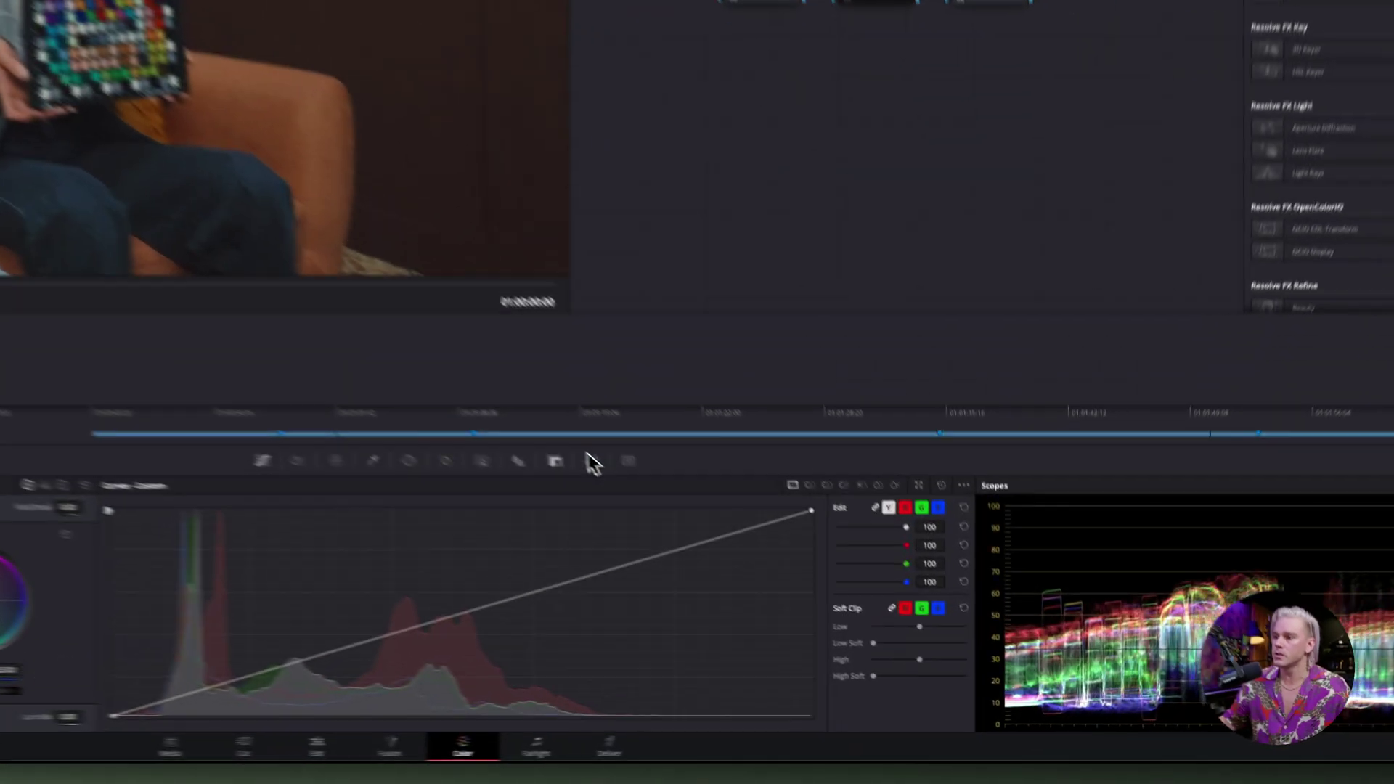
- Lower the key output gain of the CREATIVE LUT node to about 0.6
click(790, 594)
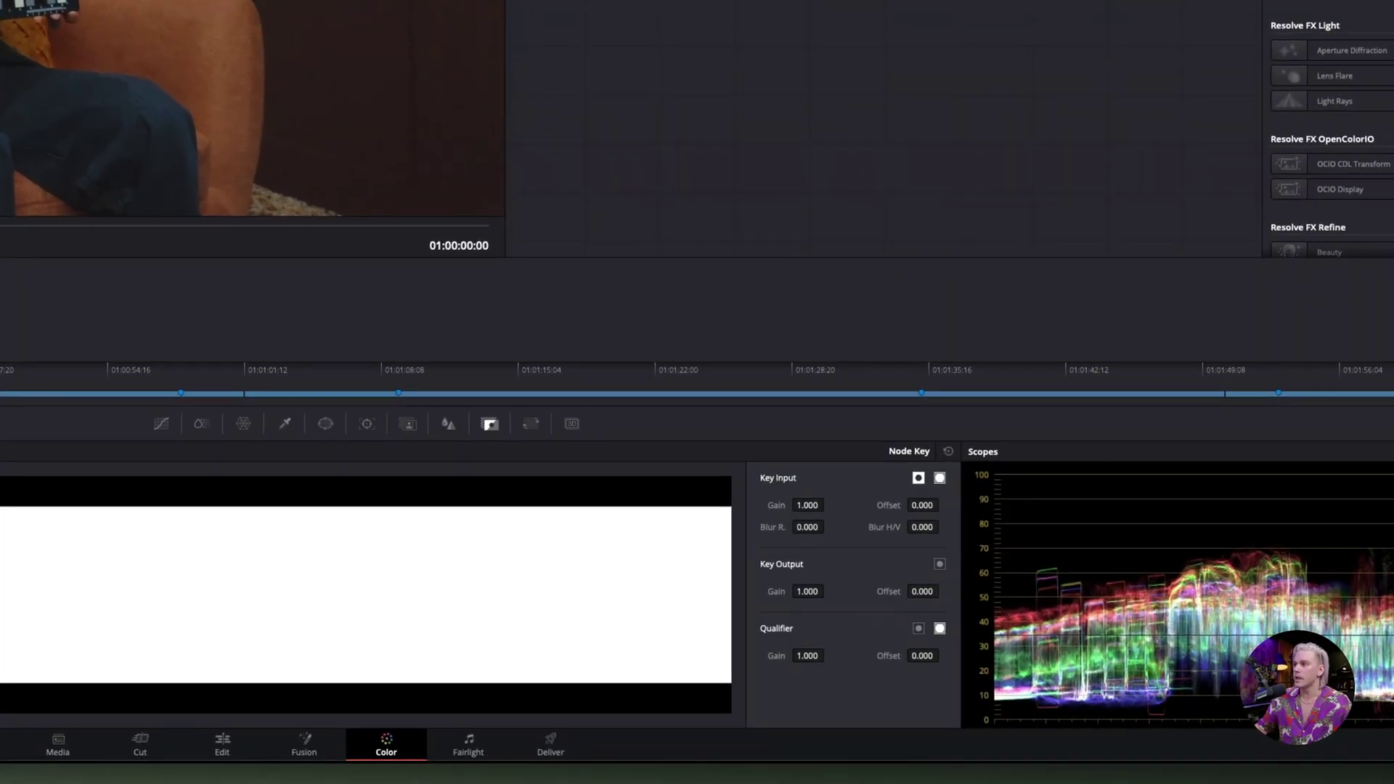
mouse_move(815, 585)
mouse_down()
mouse_move(734, 585)
mouse_move(864, 591)
mouse_move(835, 591)
mouse_up()
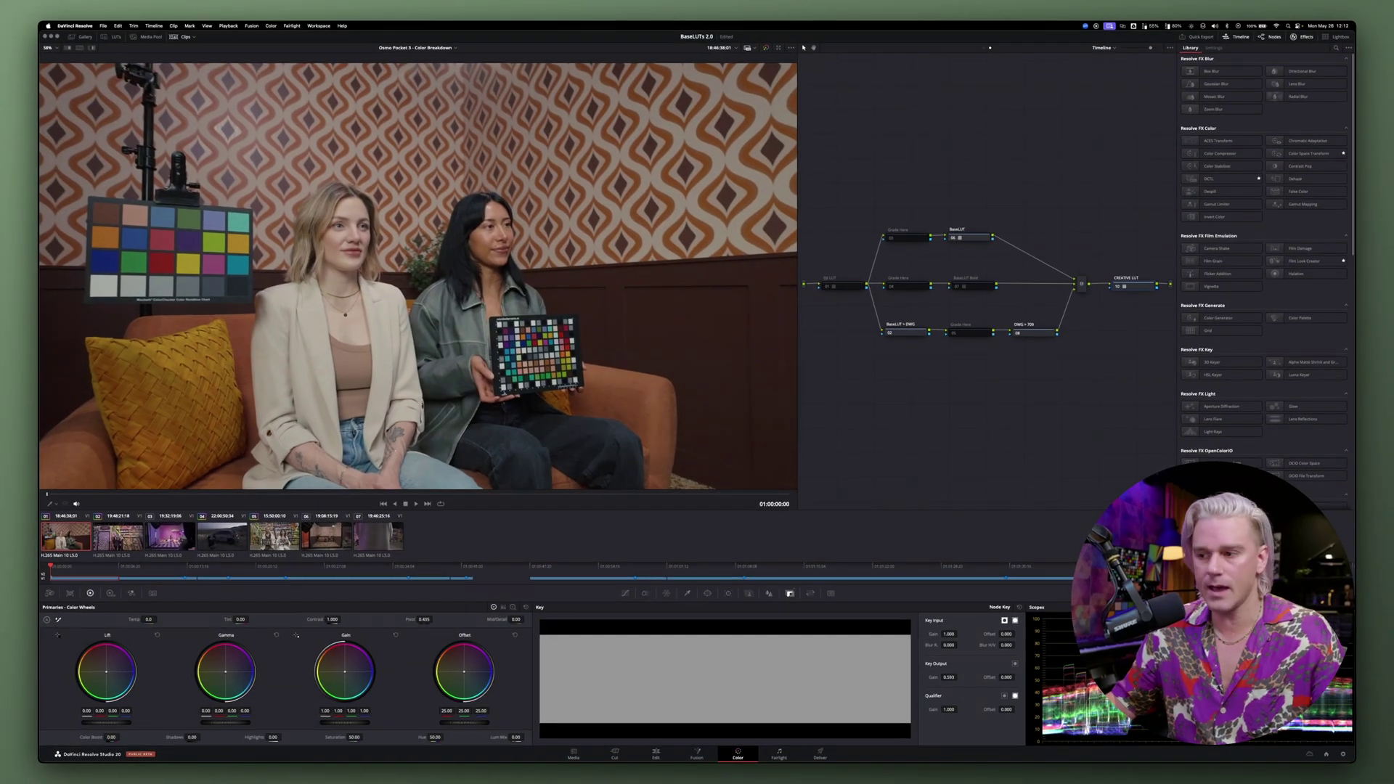
mouse_move(949, 677)
mouse_down()
mouse_move(987, 677)
mouse_move(941, 677)
mouse_move(953, 675)
mouse_up()
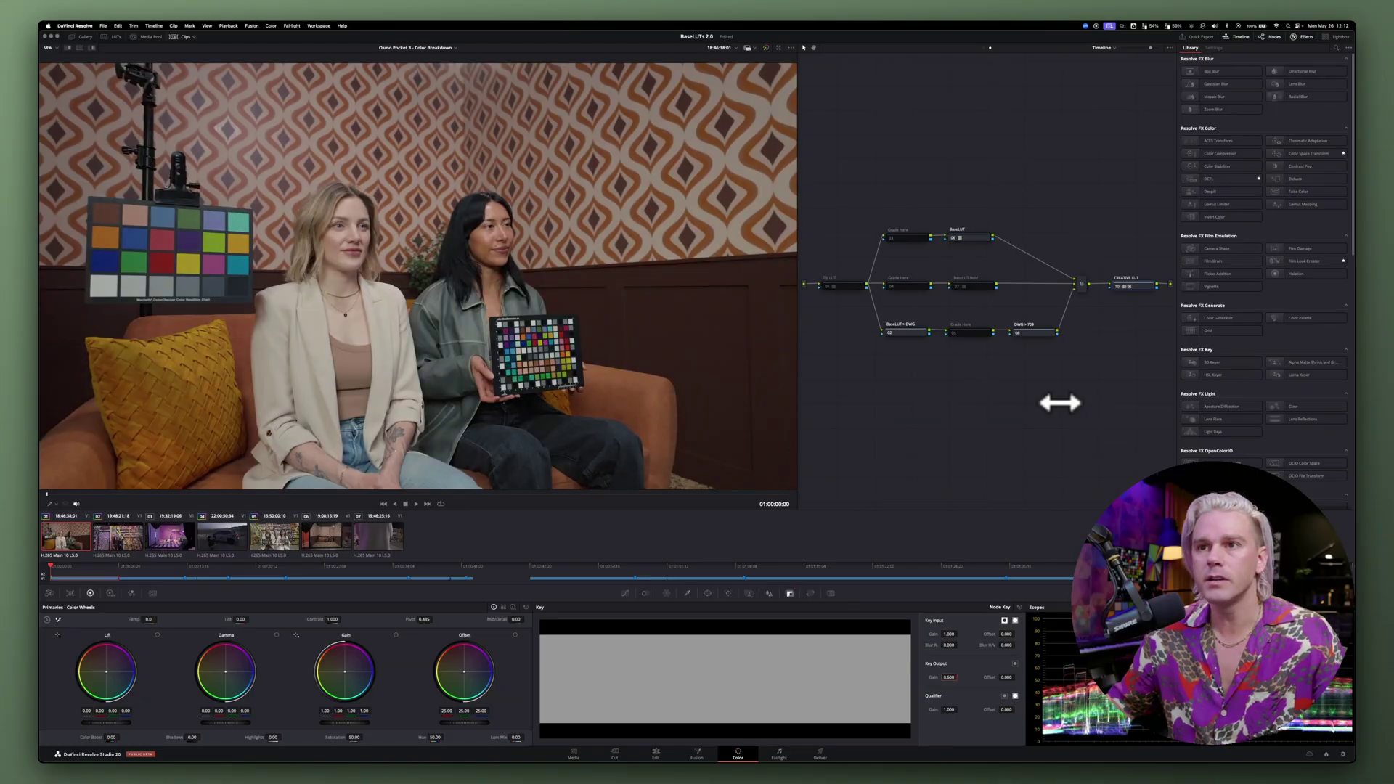
- Compare the bypassed and graded versions of the clip in the full-screen viewer
key(super+f)
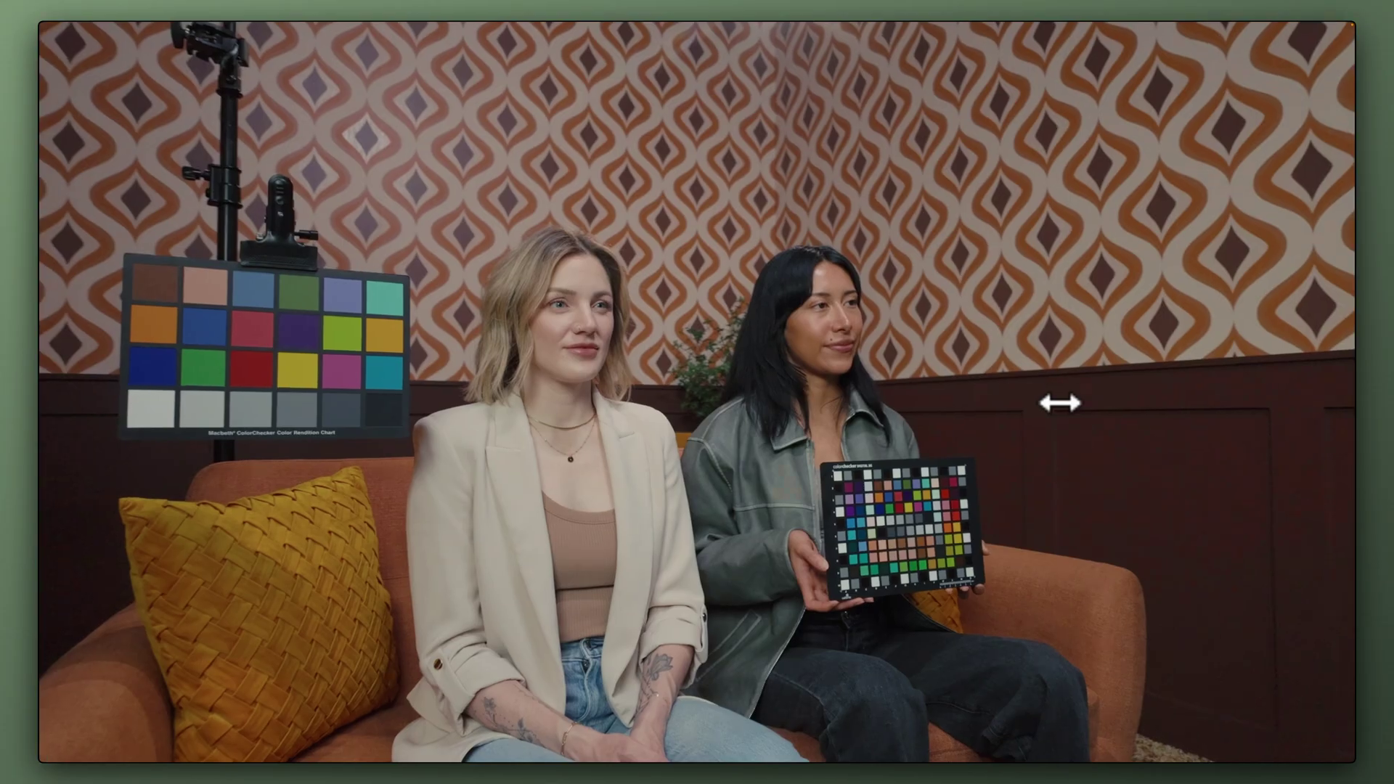
key(shift+d)
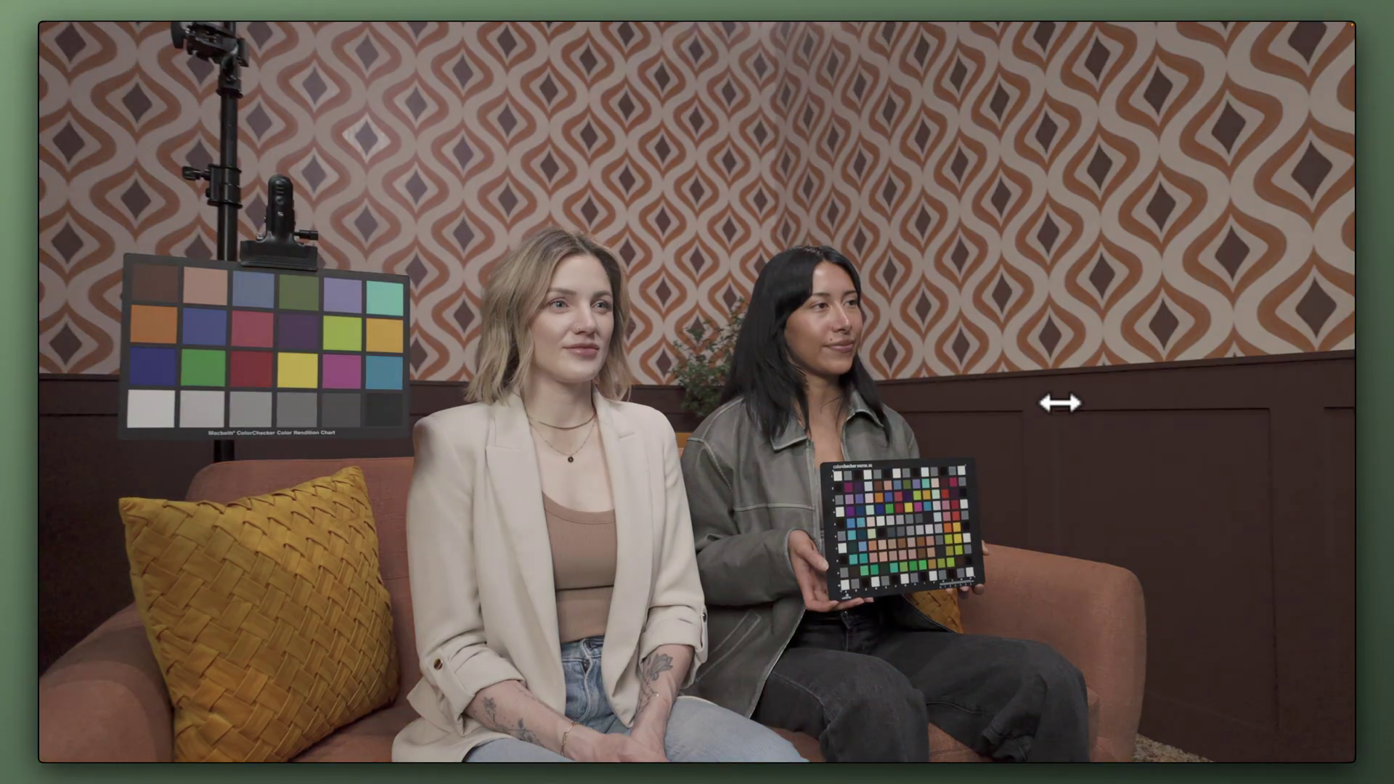
key(shift+d)
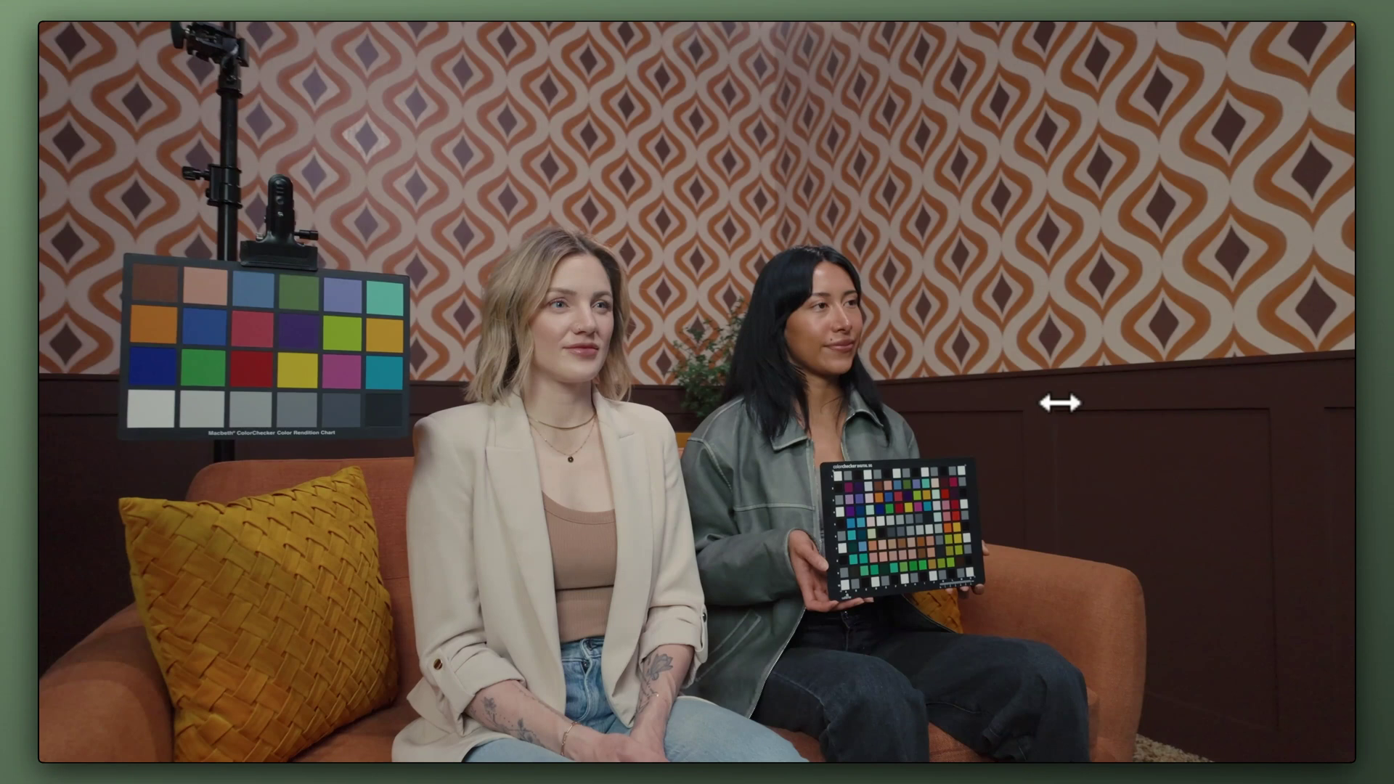
key(super+f)
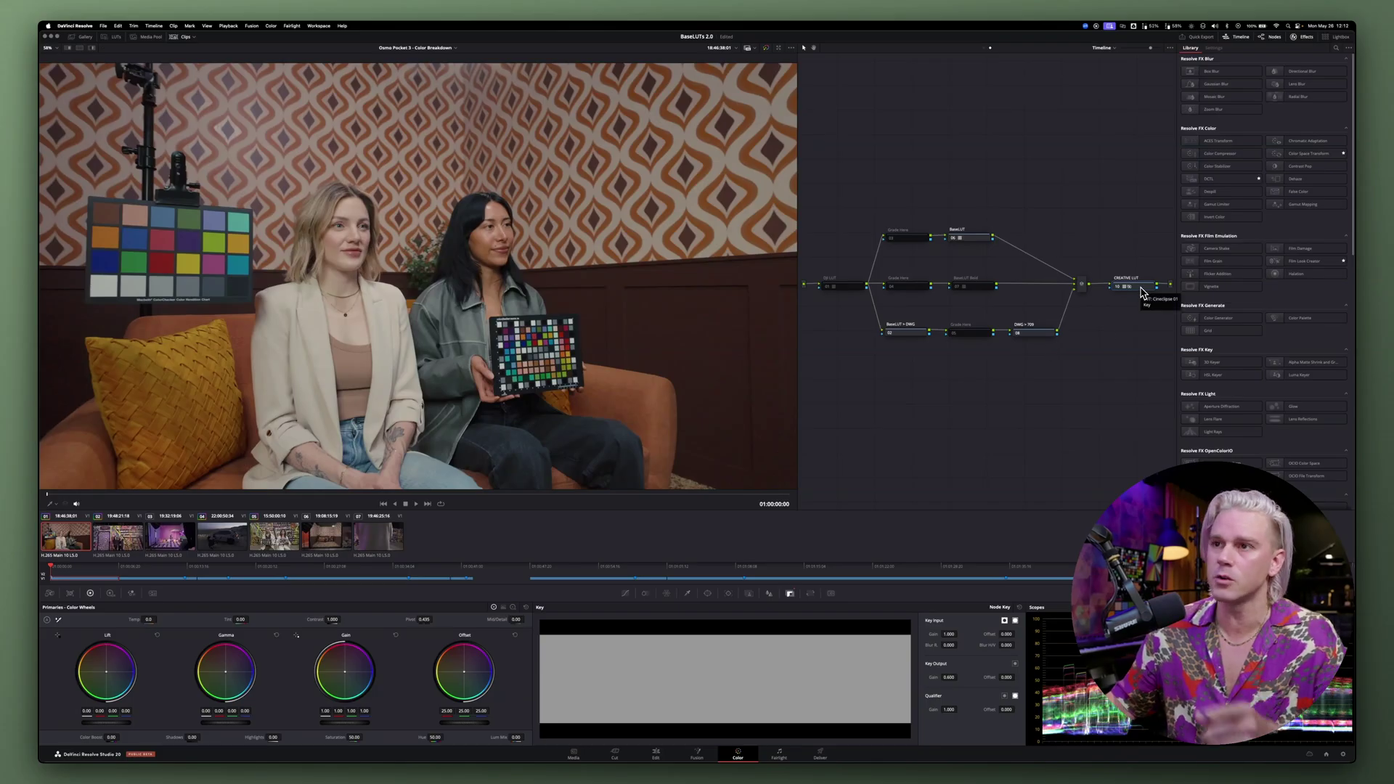
- View BaseLUT Bold in place of BaseLUT with and without the creative LUT, disable all three nodes, and save the project
click(982, 239)
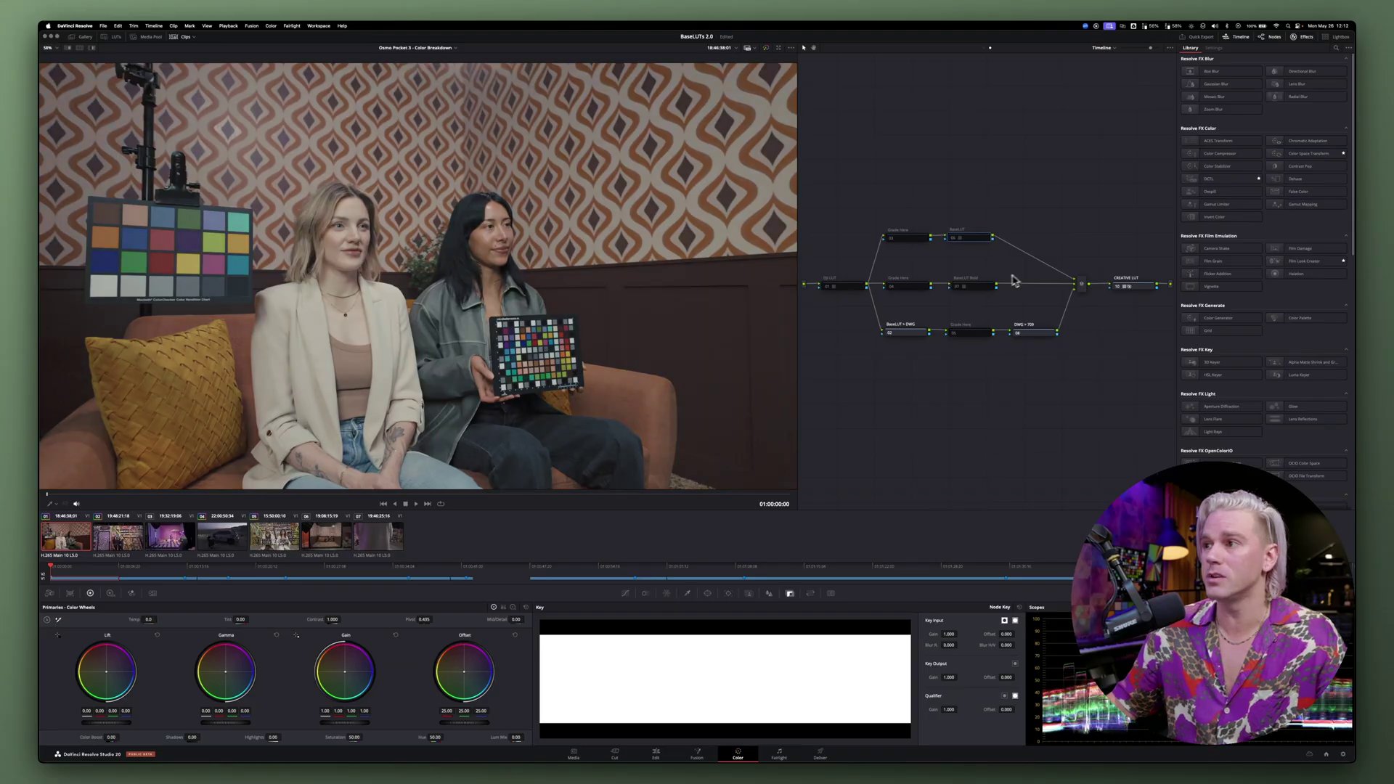
click(973, 287)
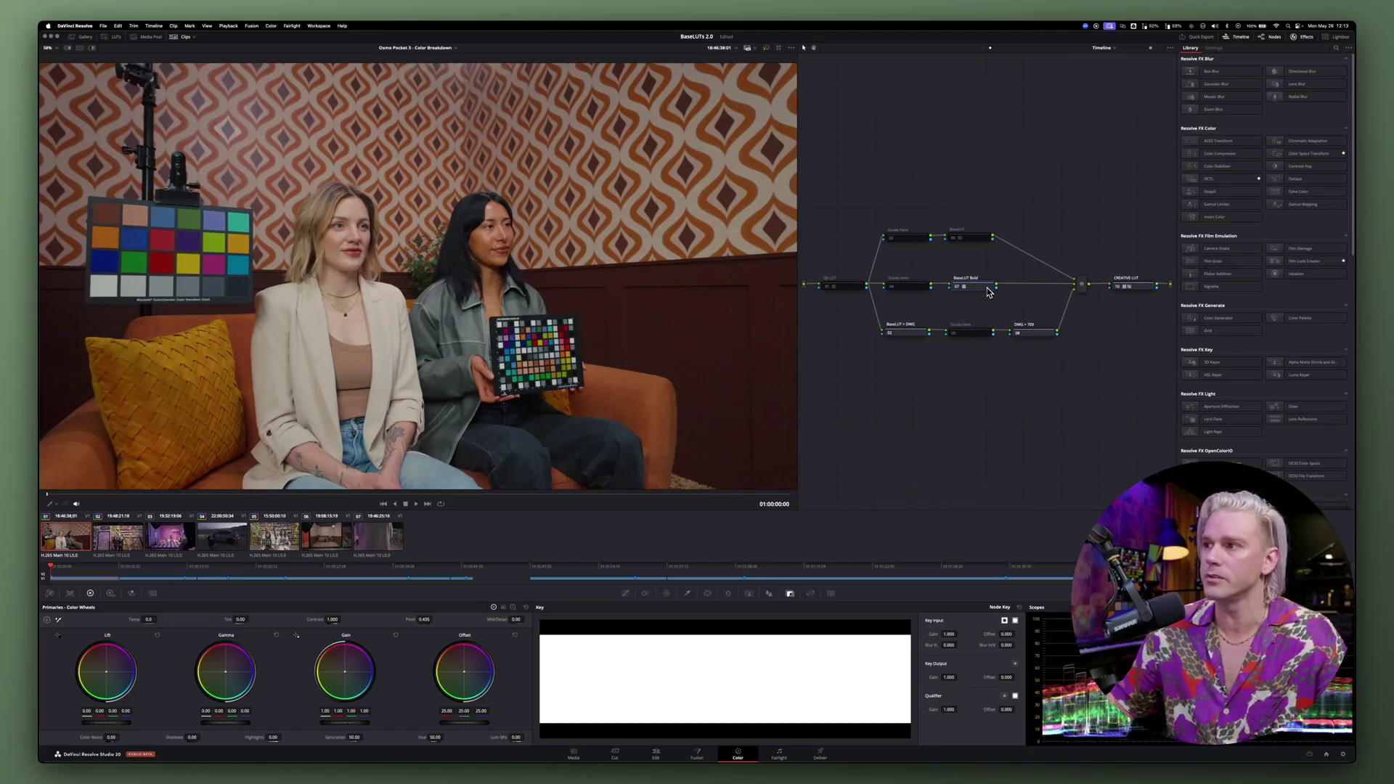
click(1152, 290)
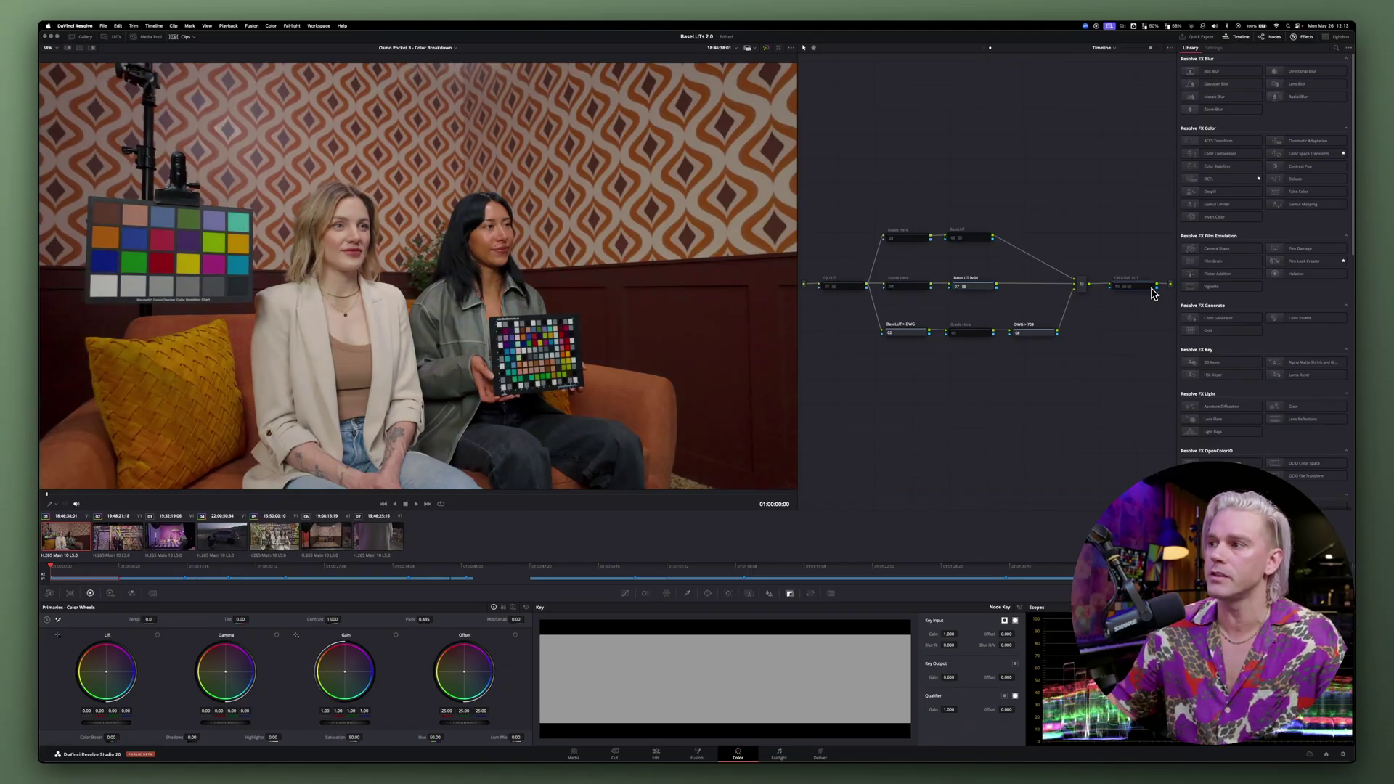
click(977, 289)
click(976, 240)
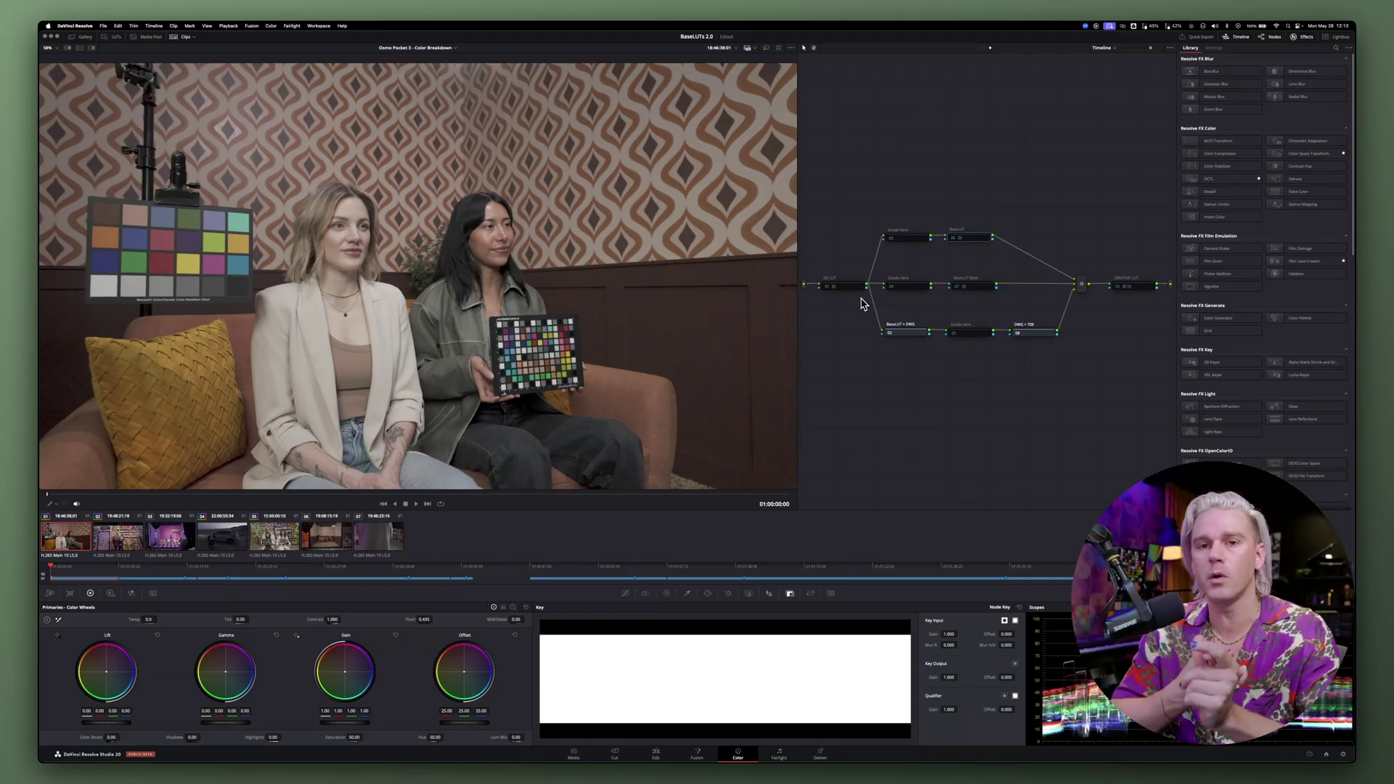
key(super+s)
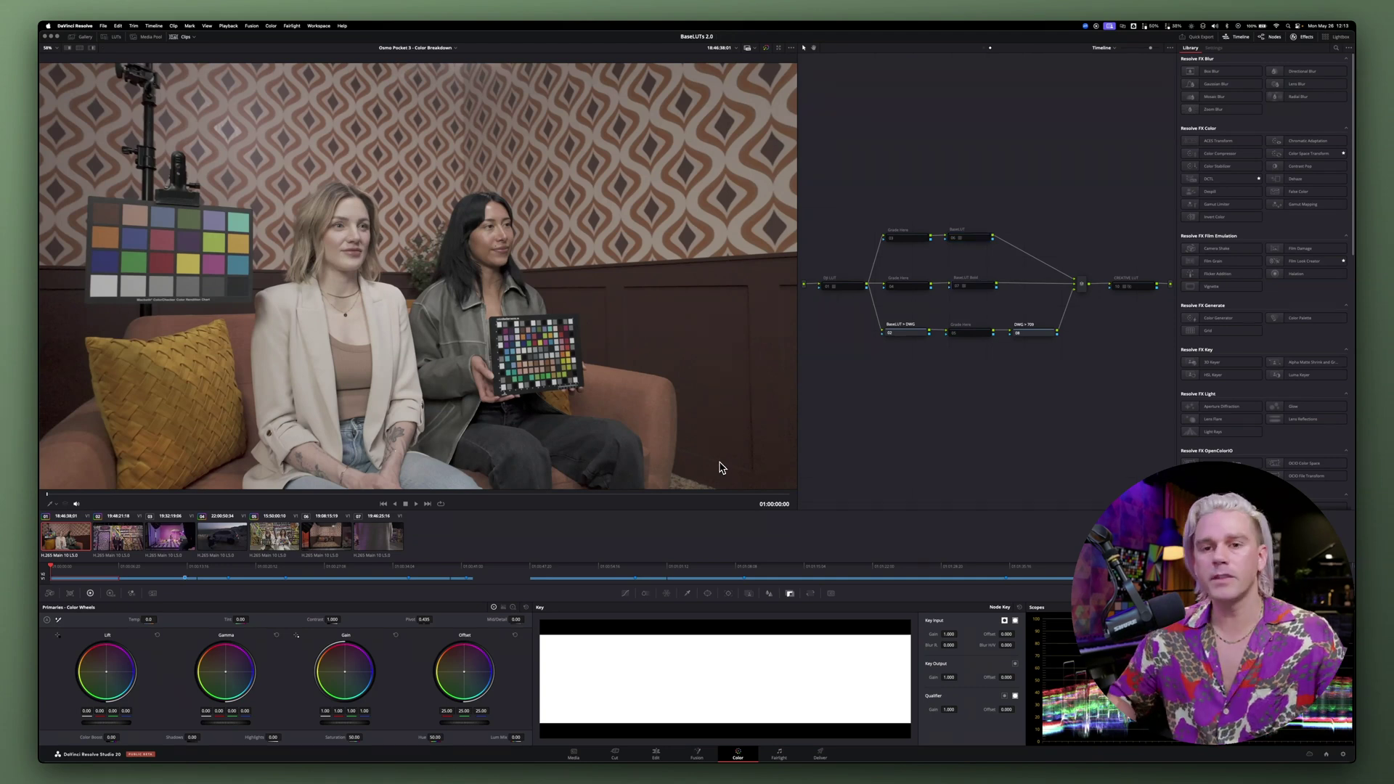
- On the second clip, enable the BaseLUT Bold node, try a lower key output gain, and restore the gain to 1.000
key(Down)
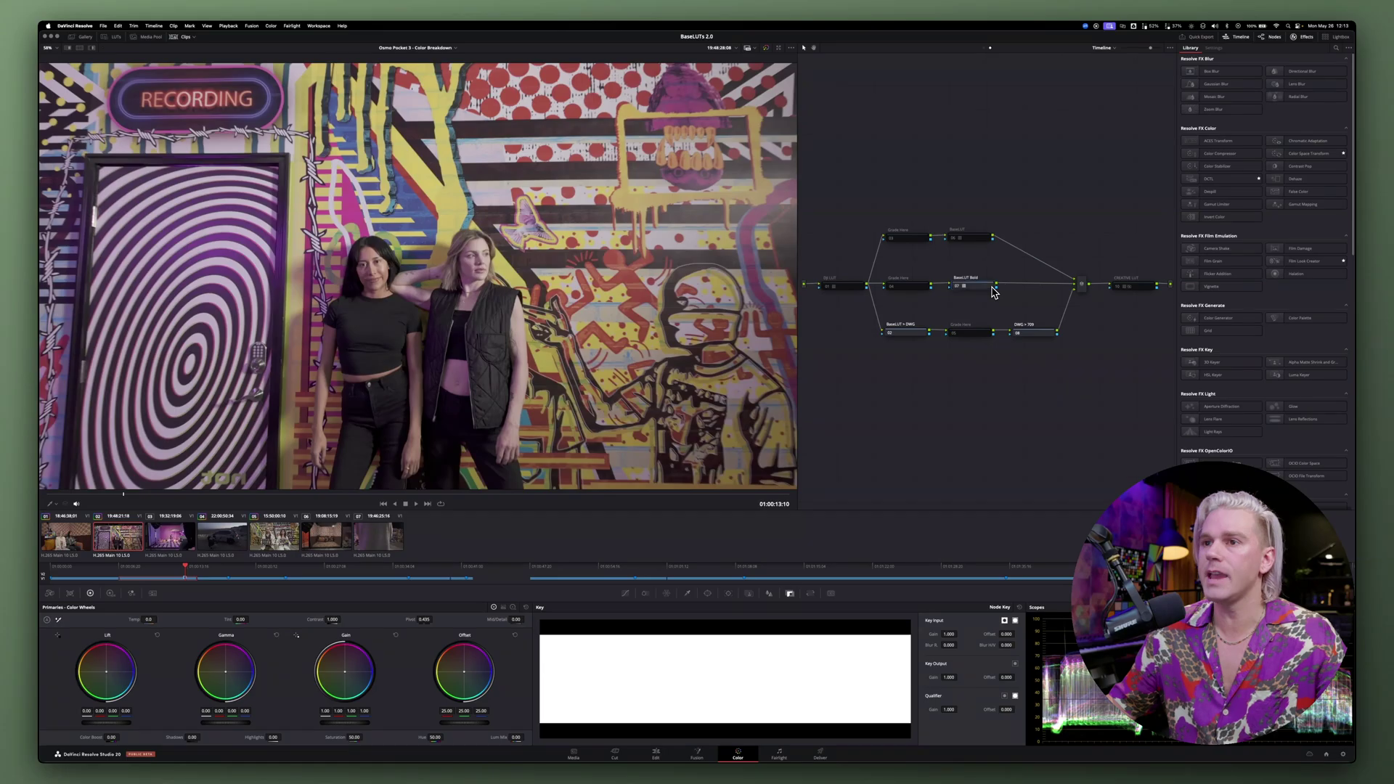
key(super+d)
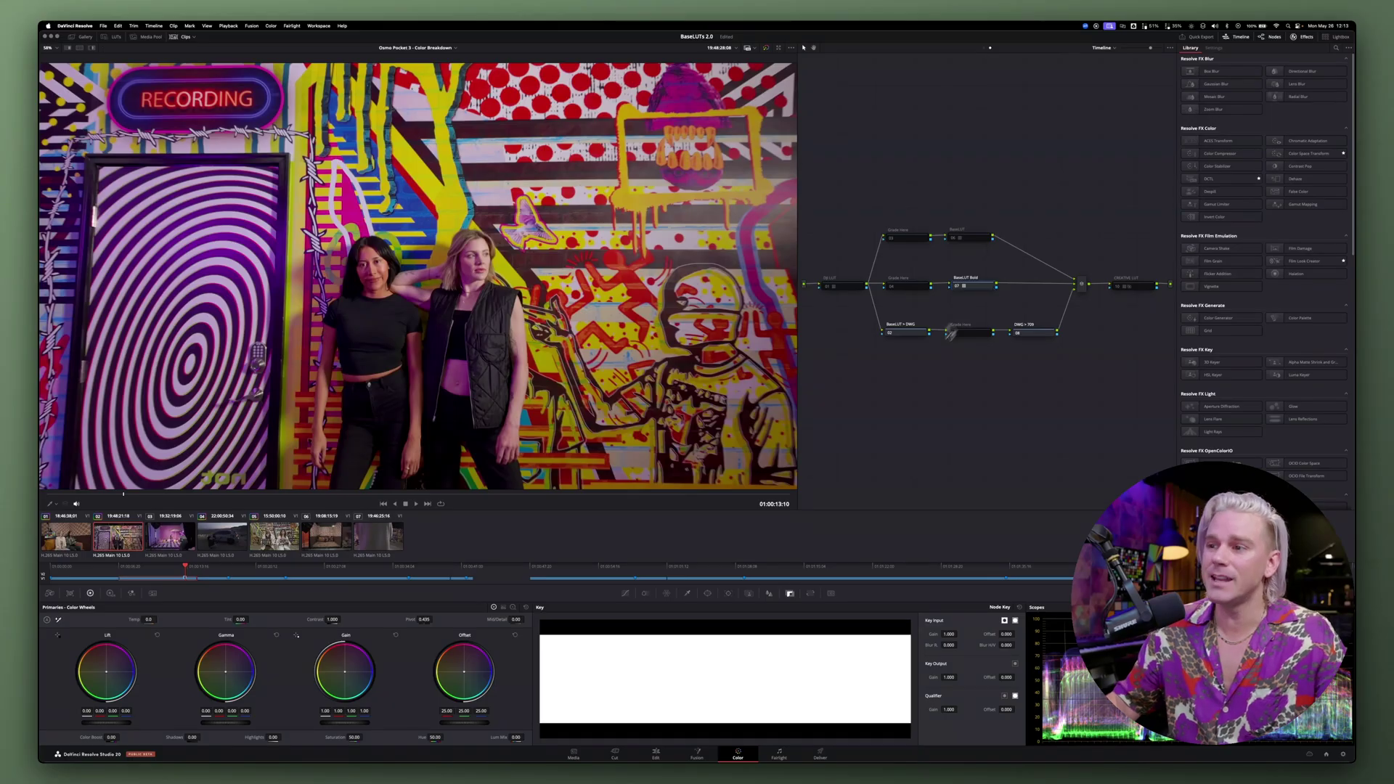
drag(966, 677, 951, 677)
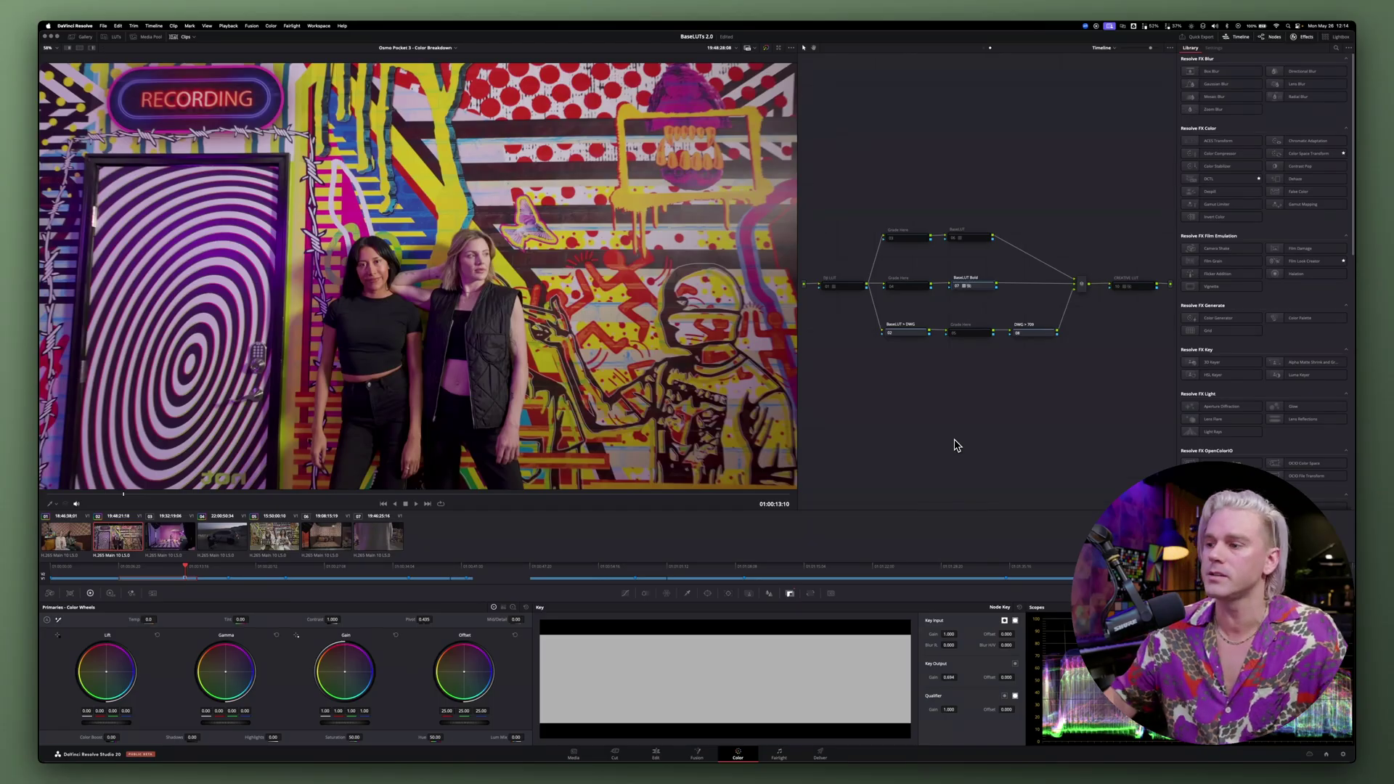
drag(950, 677, 953, 677)
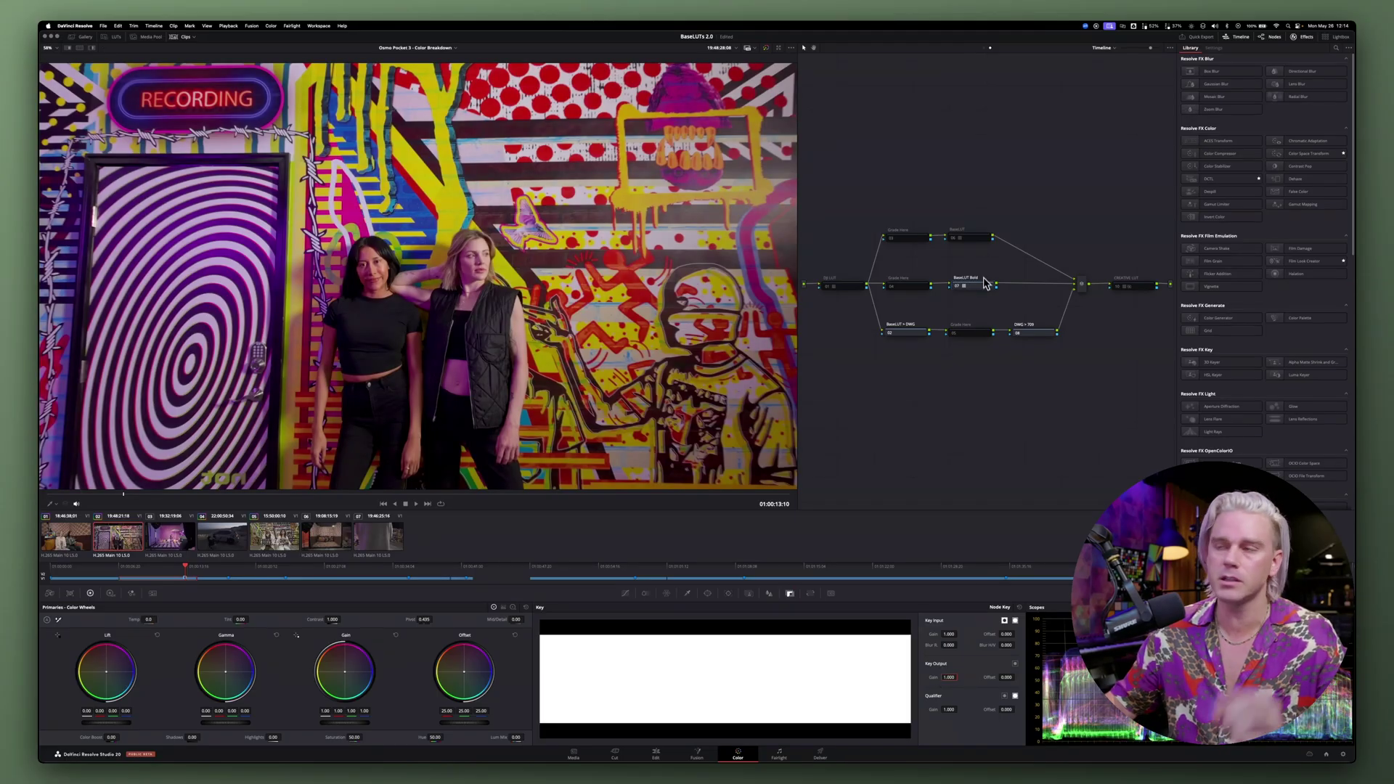
- Switch to the clip-level node graph and clean up its node layout
click(984, 49)
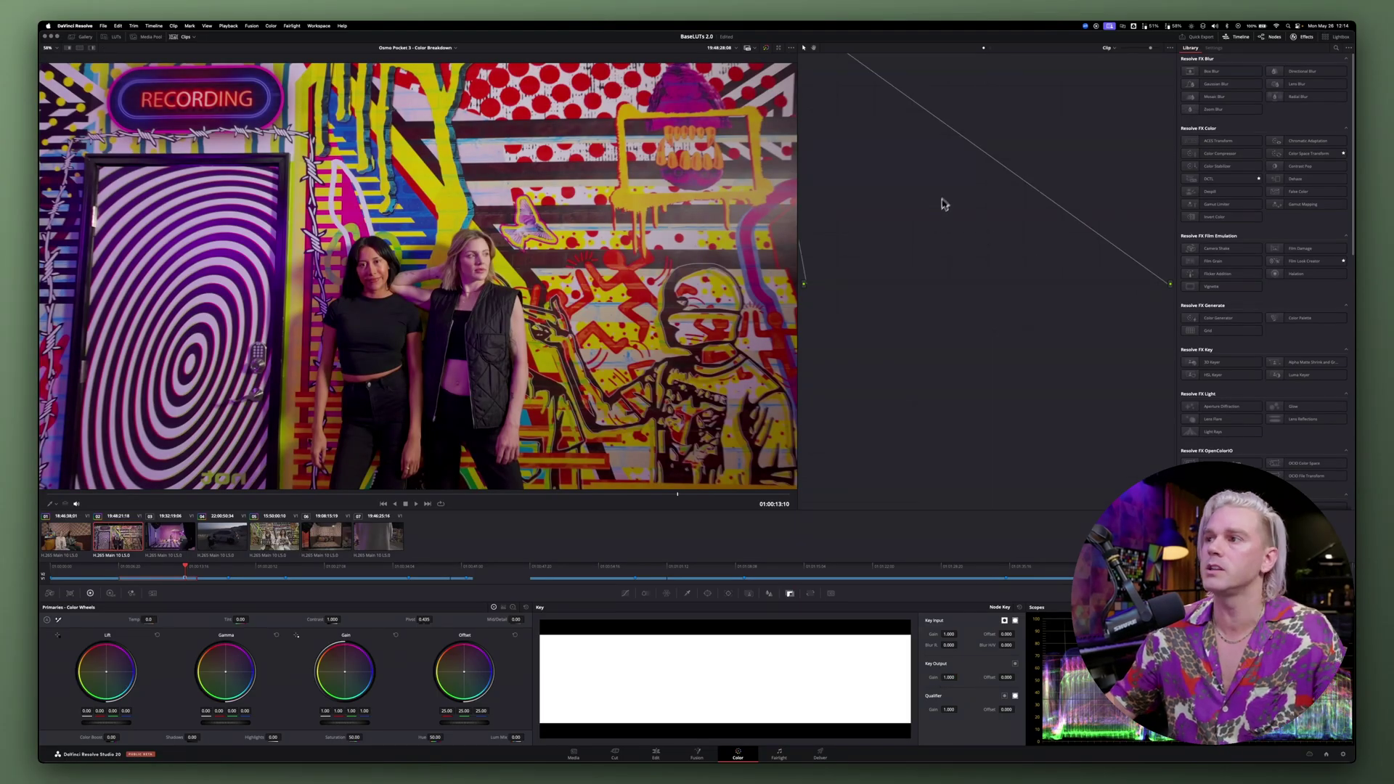
right_click(940, 216)
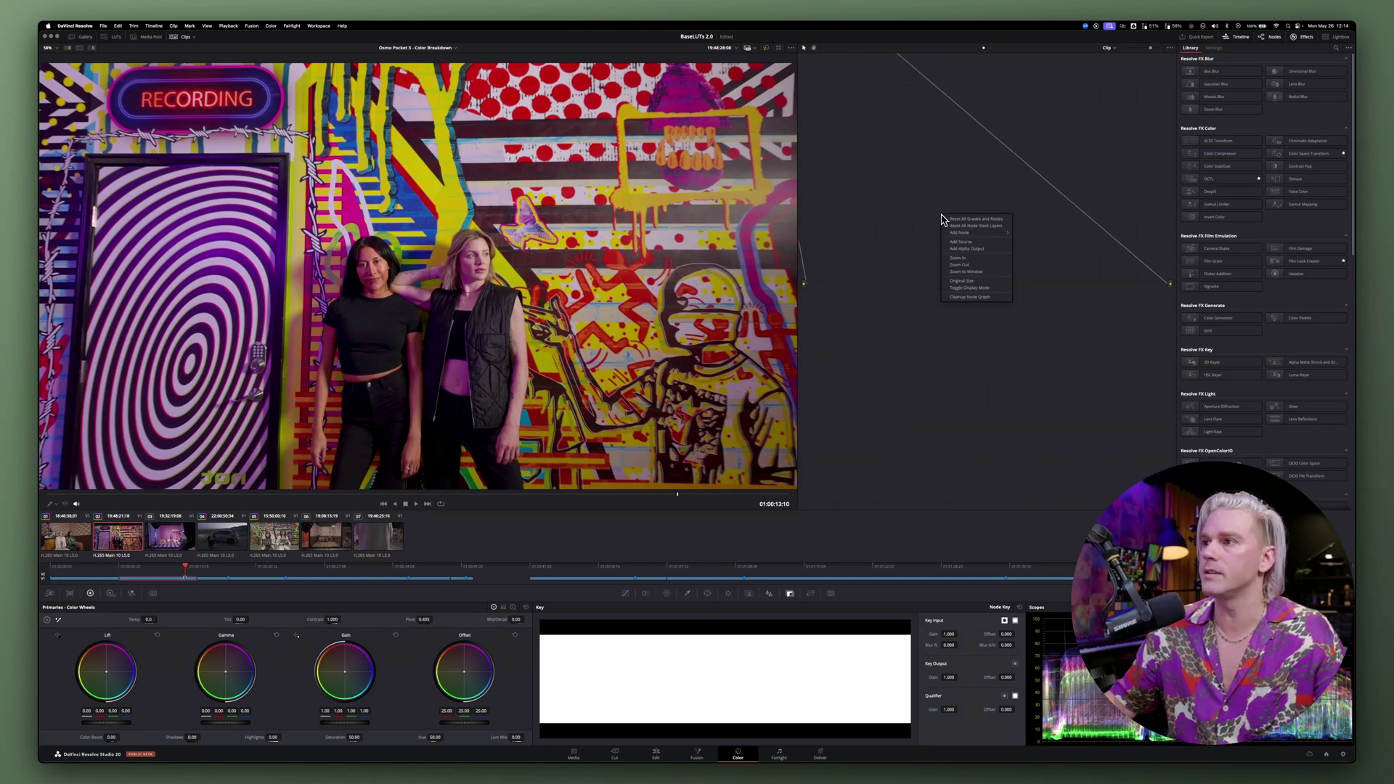
click(974, 298)
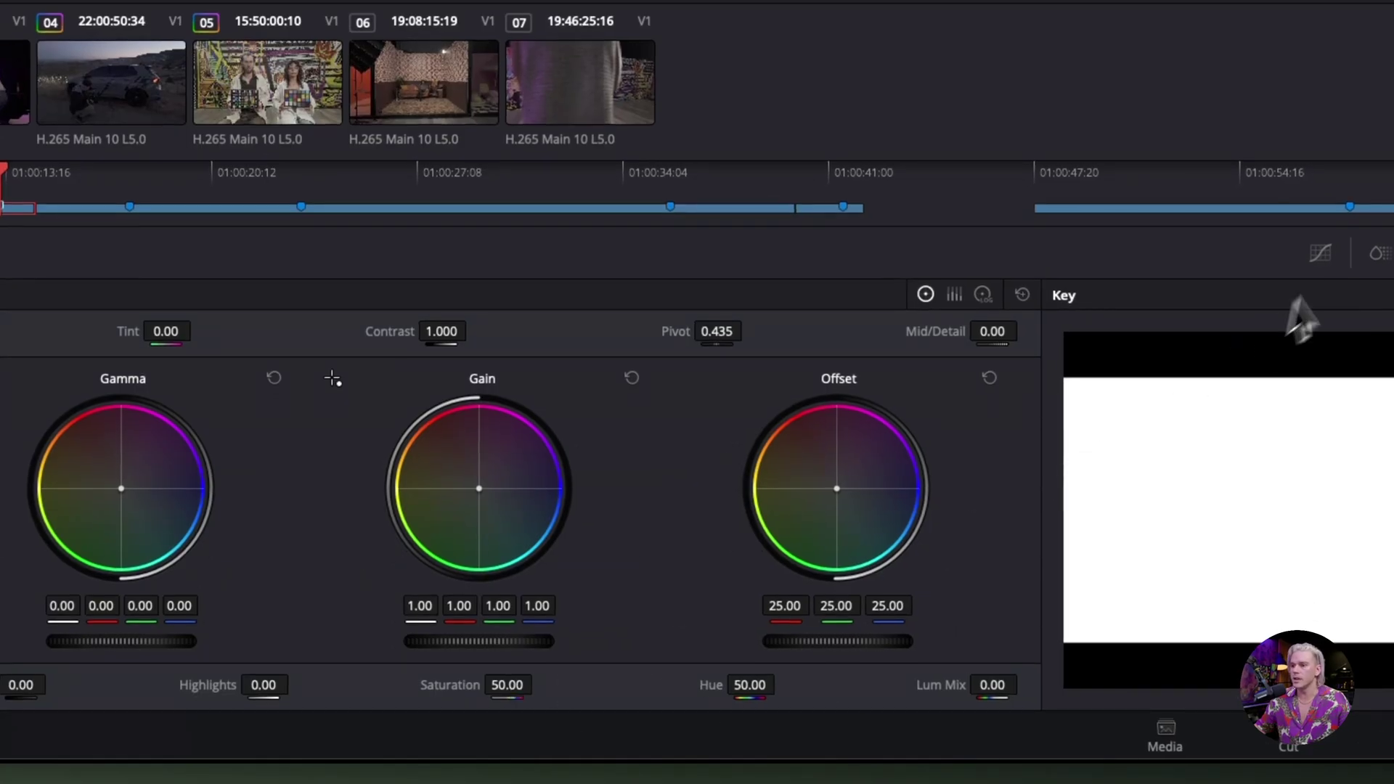
- Show the custom curves and lower the saturation of the first clip node to about 44
click(1322, 254)
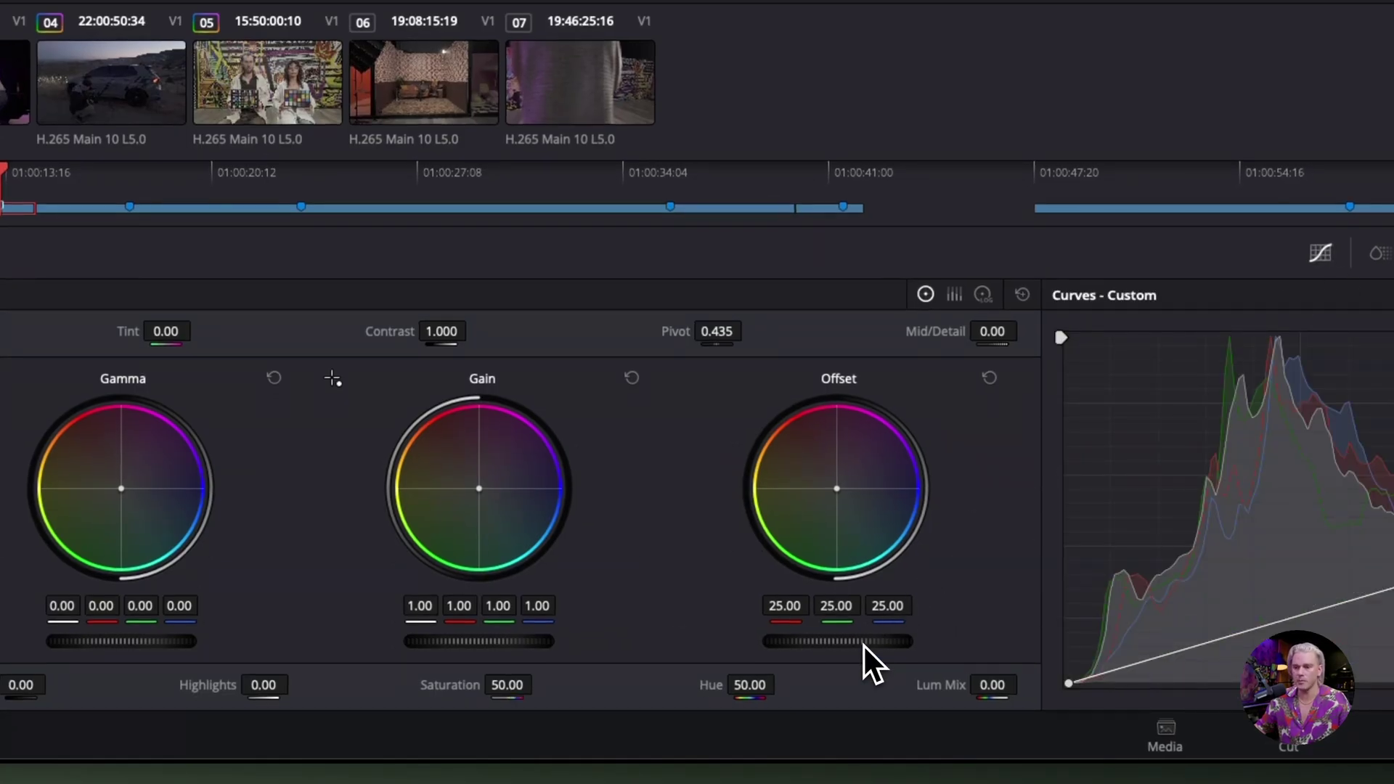
drag(519, 693, 539, 685)
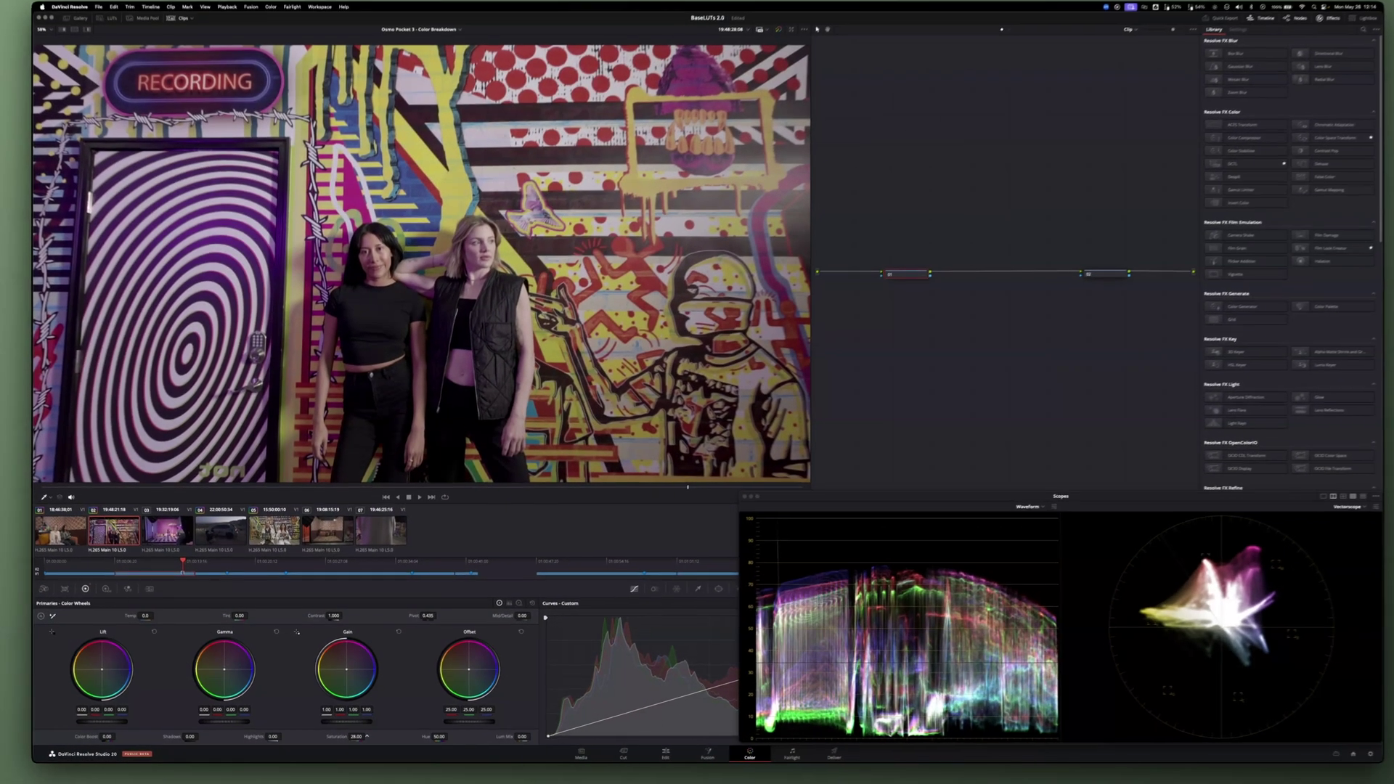
mouse_move(356, 737)
mouse_down()
mouse_move(337, 740)
mouse_move(349, 738)
mouse_up()
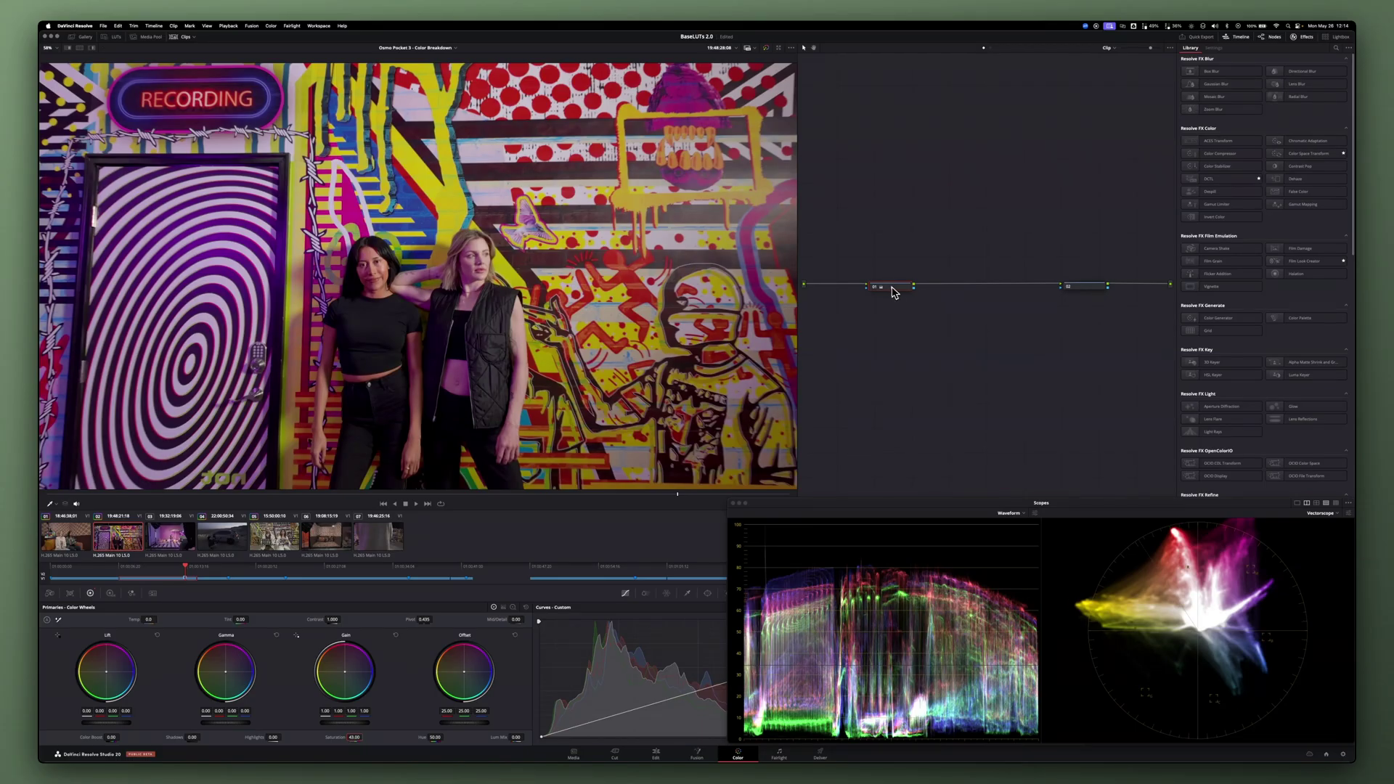
- In the timeline node graph, view the second clip with BaseLUT in place of BaseLUT Bold, and disable both nodes
click(991, 49)
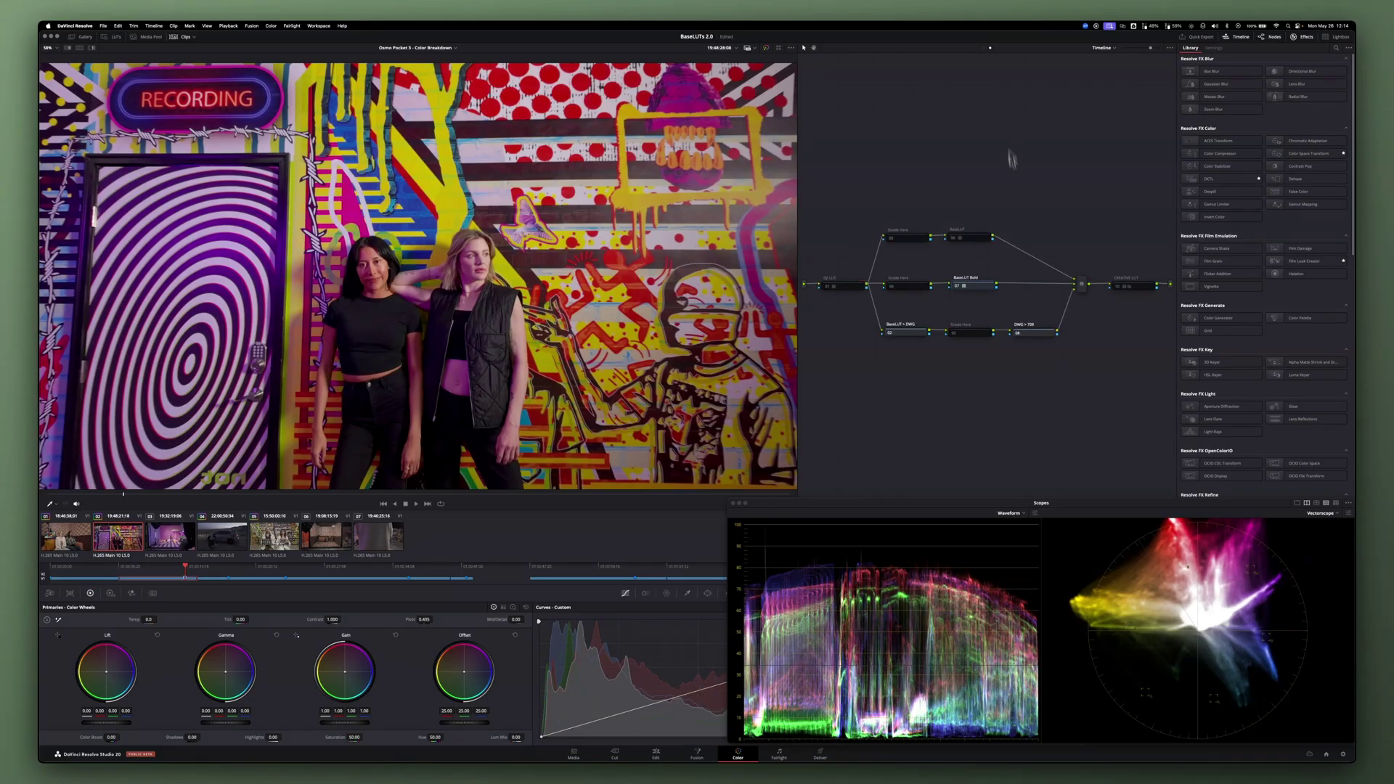
click(973, 239)
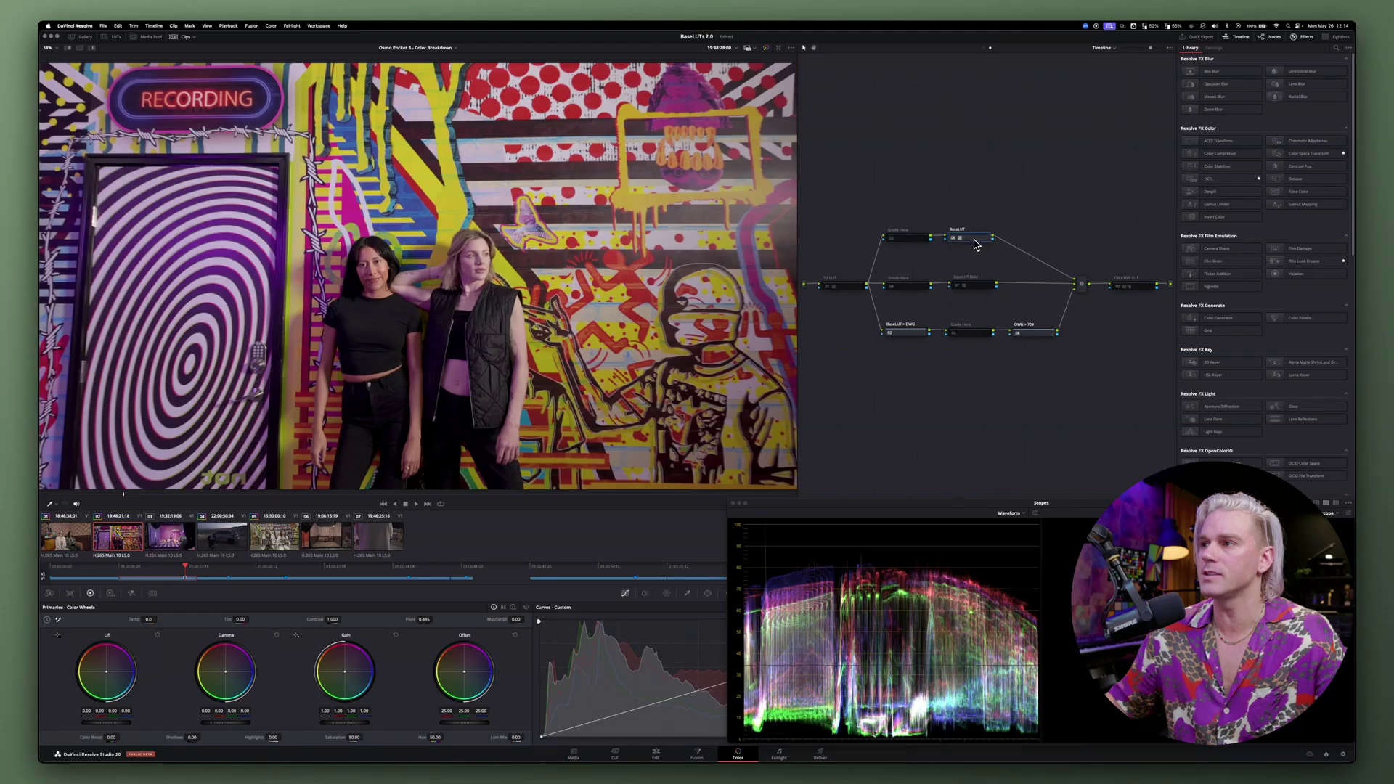
key(super+d)
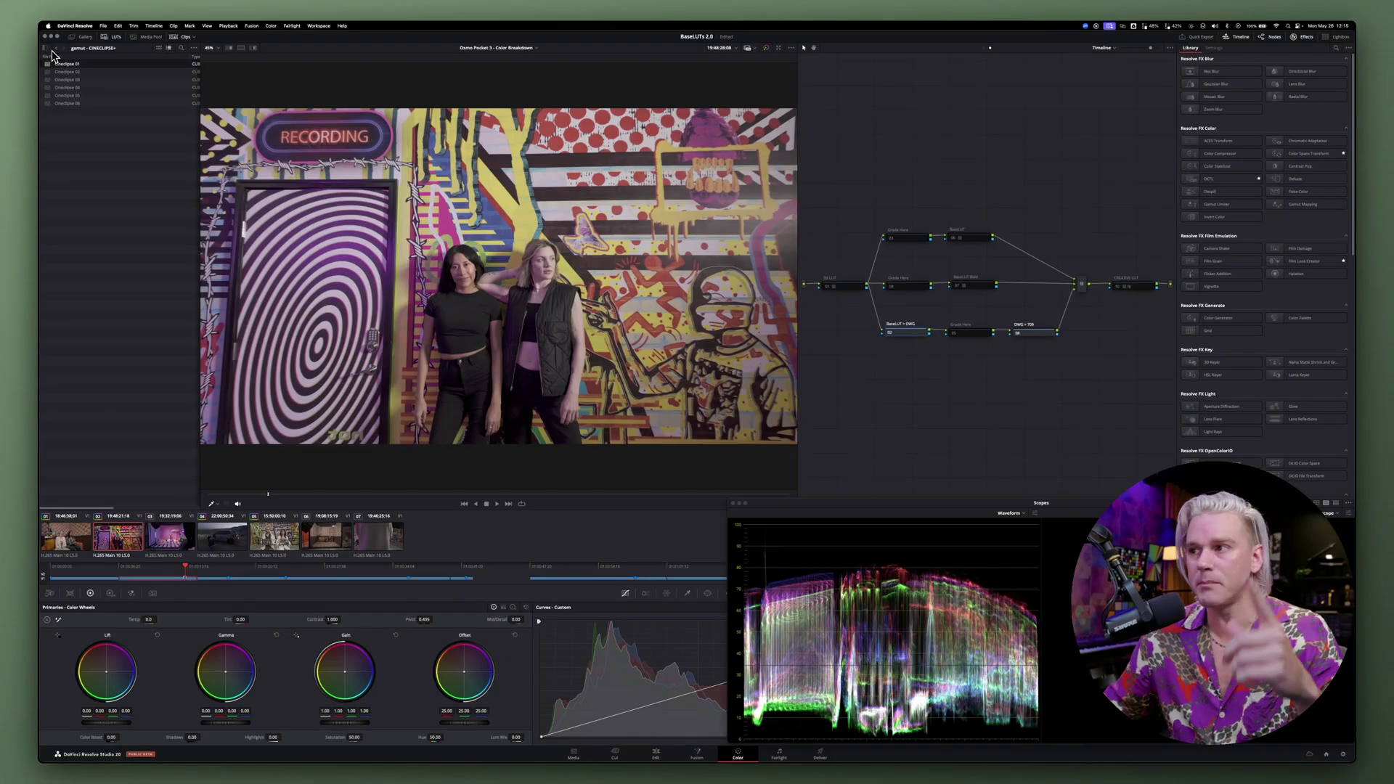
- Apply the "BaseLUT - DJI Osmo Pocket 3 - D-Log M to DWG" LUT to the BaseLUT > DWG node
click(44, 48)
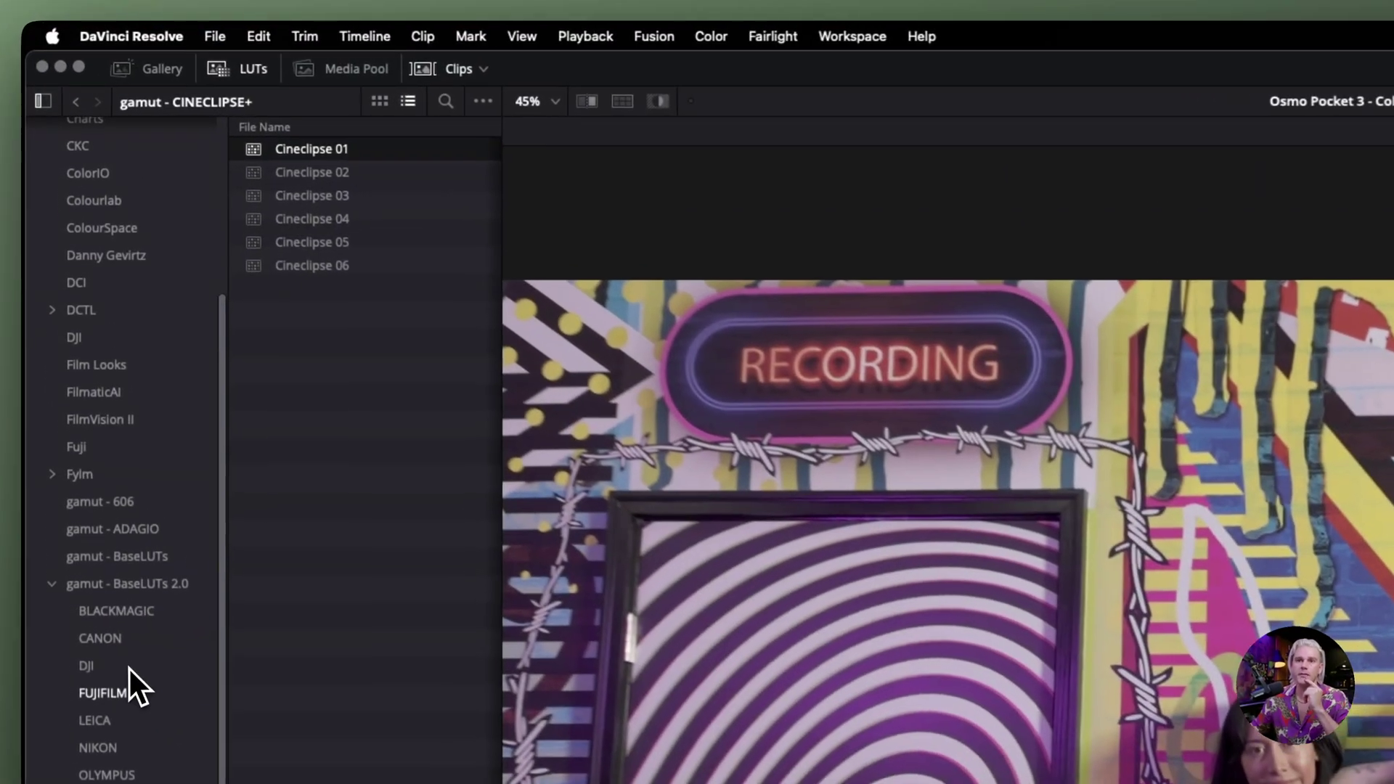
click(76, 238)
click(44, 103)
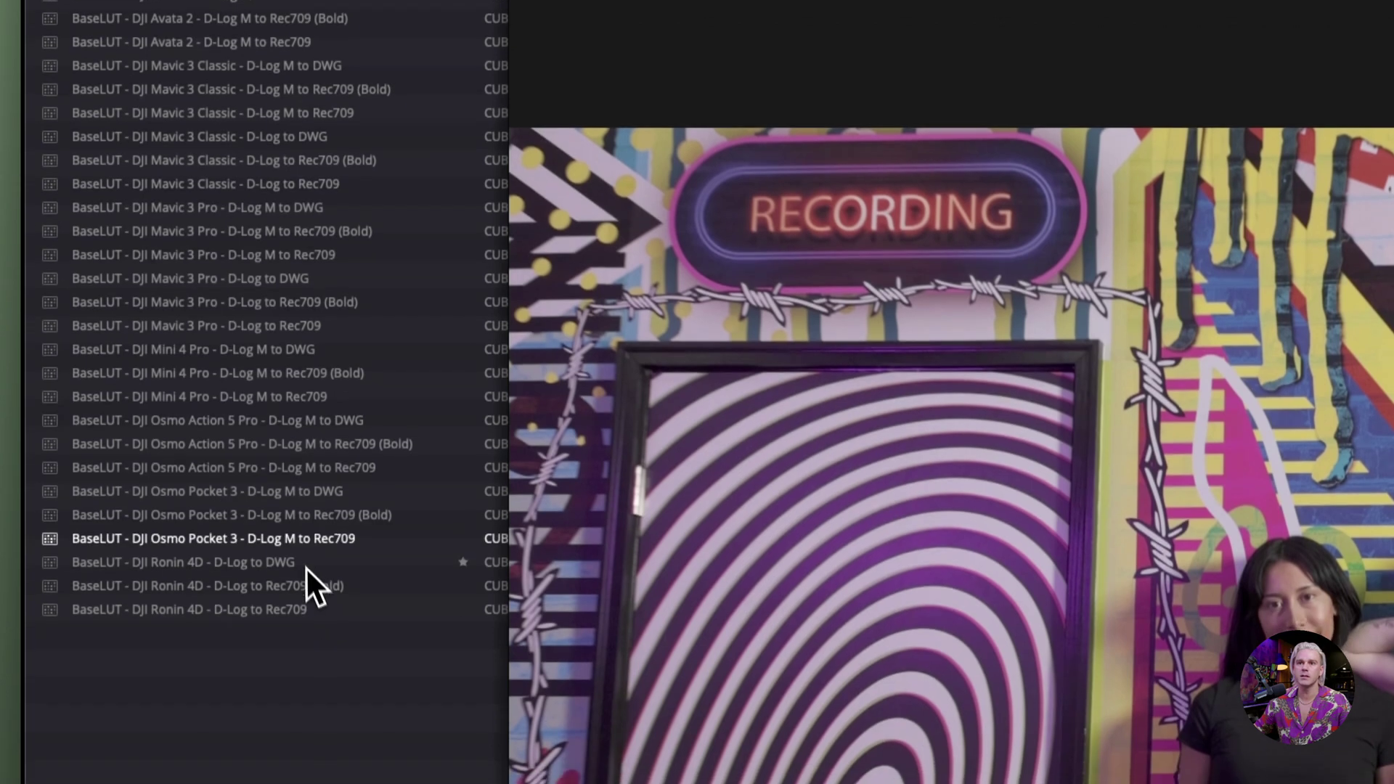
click(315, 535)
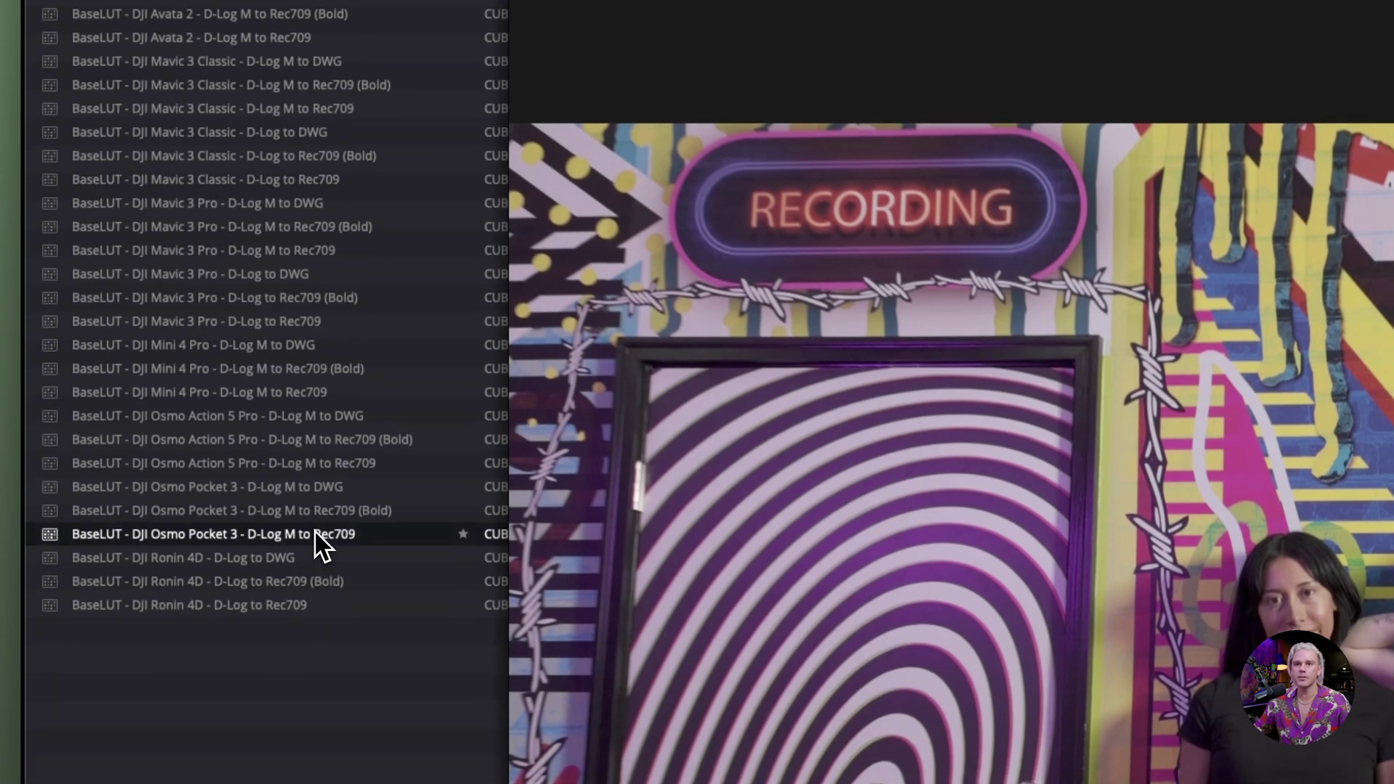
drag(321, 486, 922, 538)
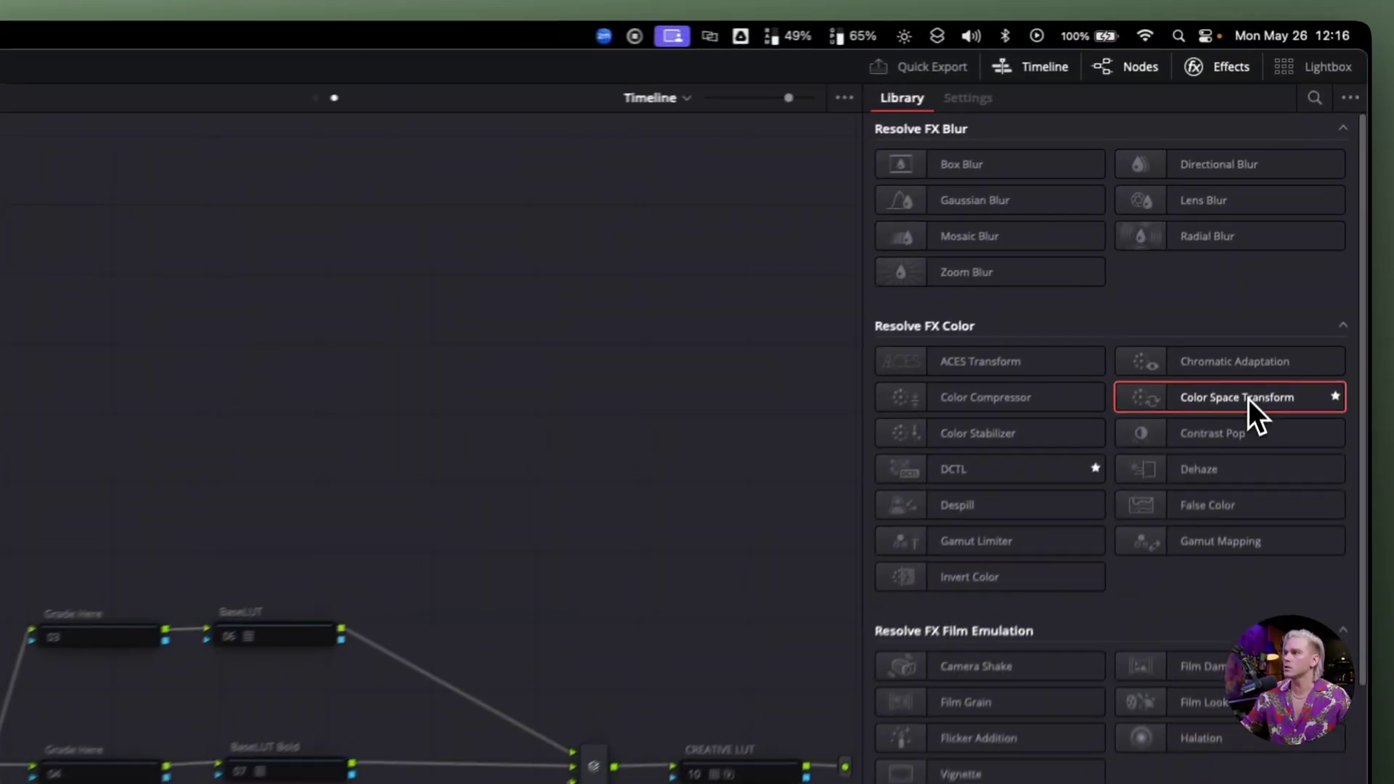
- Add a Color Space Transform to the DWG > 709 node with input color space DaVinci Wide Gamut and input gamma DaVinci Intermediate
click(1292, 192)
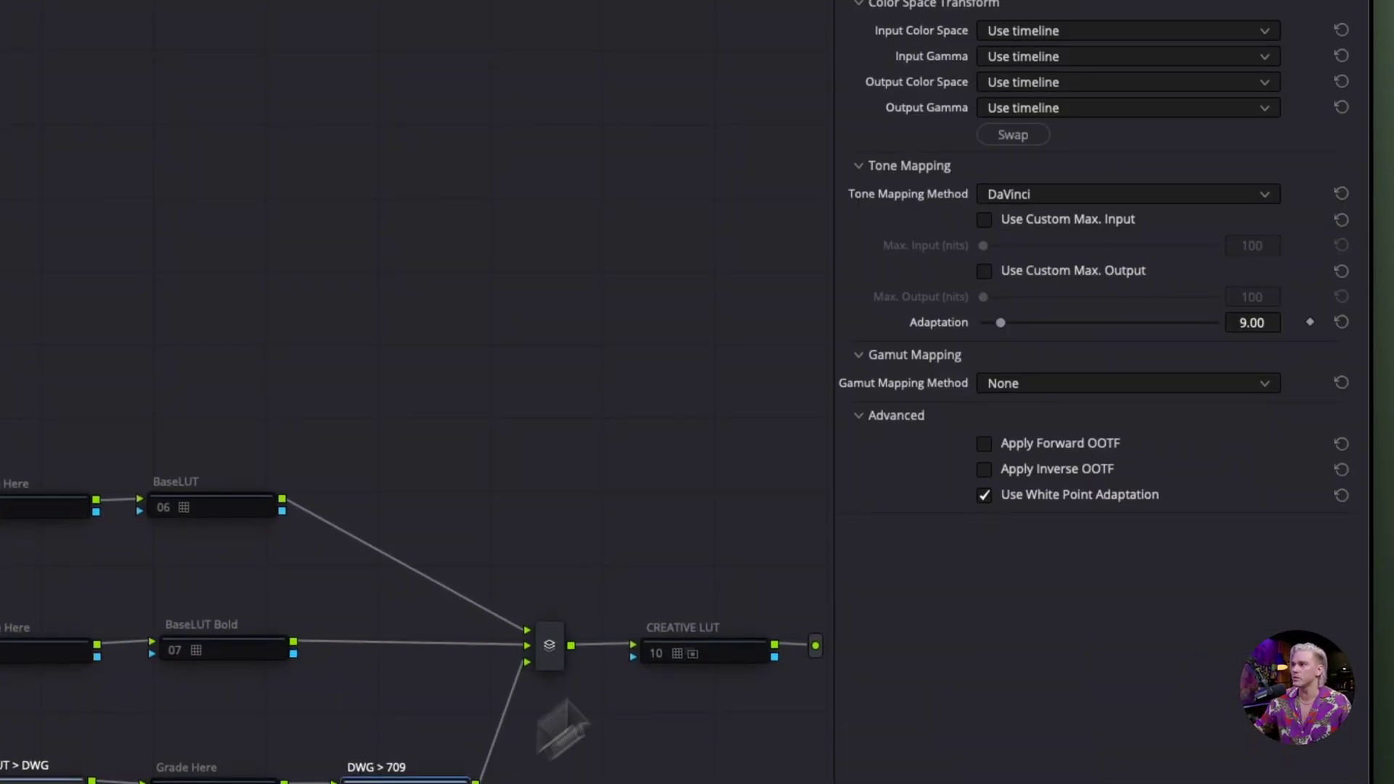
click(1055, 32)
scroll(1056, 202, down, 5)
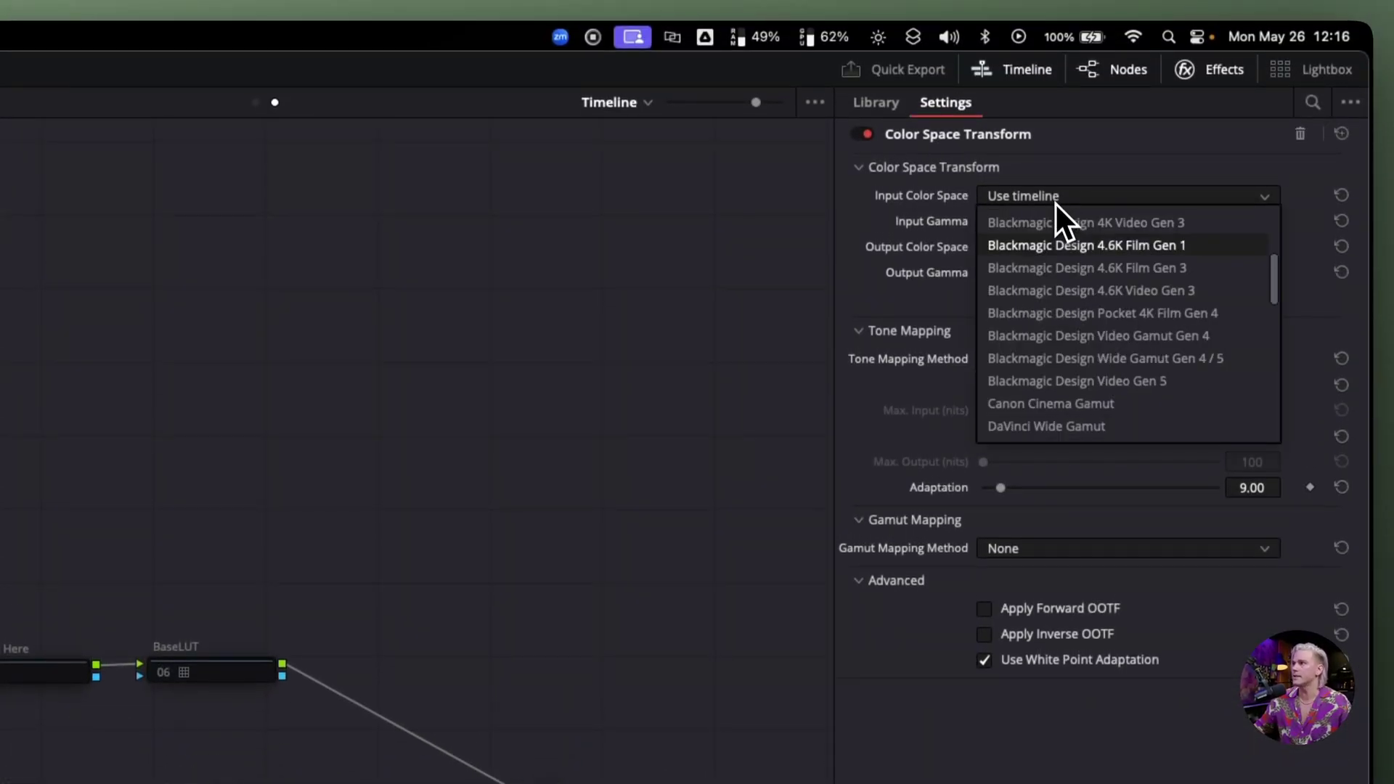
click(1065, 425)
click(1056, 224)
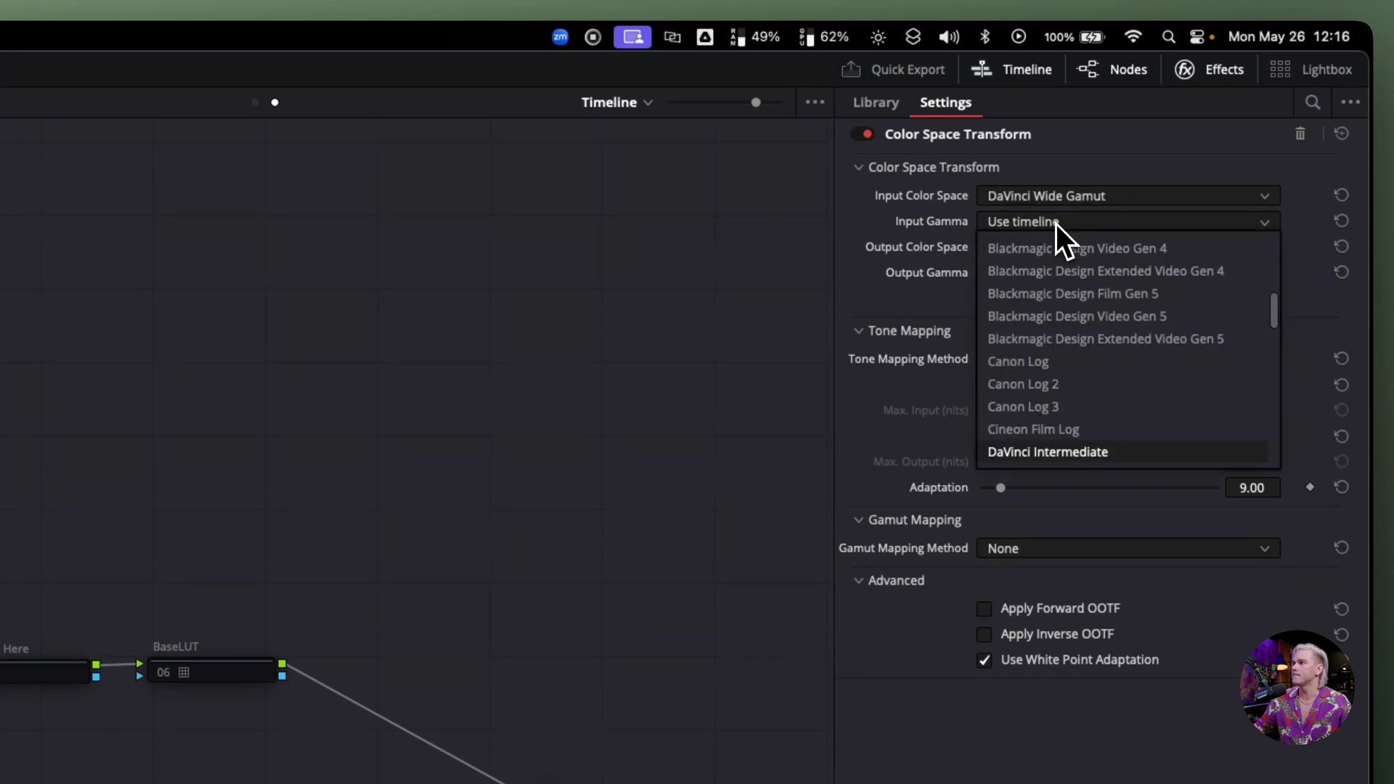
click(1071, 455)
- Set the transform's output color space to Rec.709 and its output gamma to Gamma 2.4
click(1082, 247)
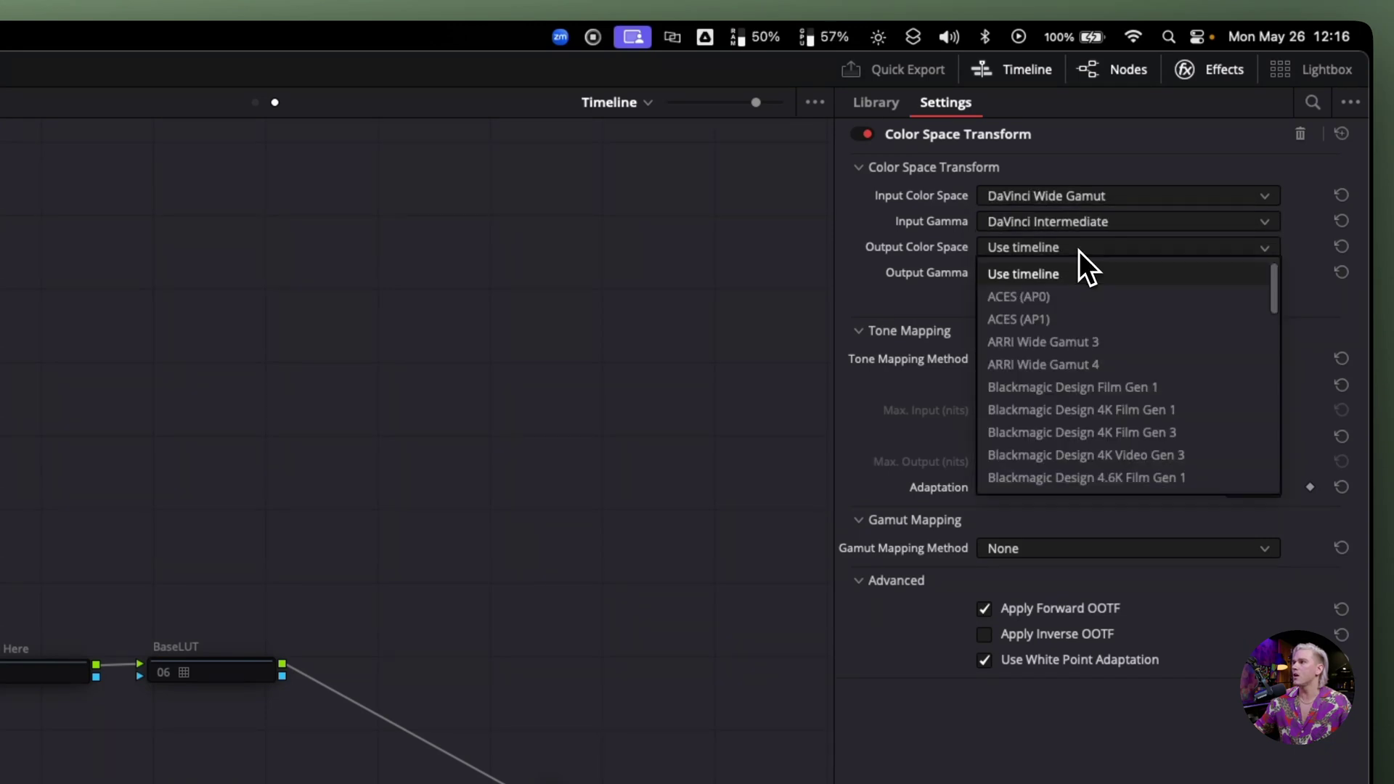
scroll(1079, 251, down, 10)
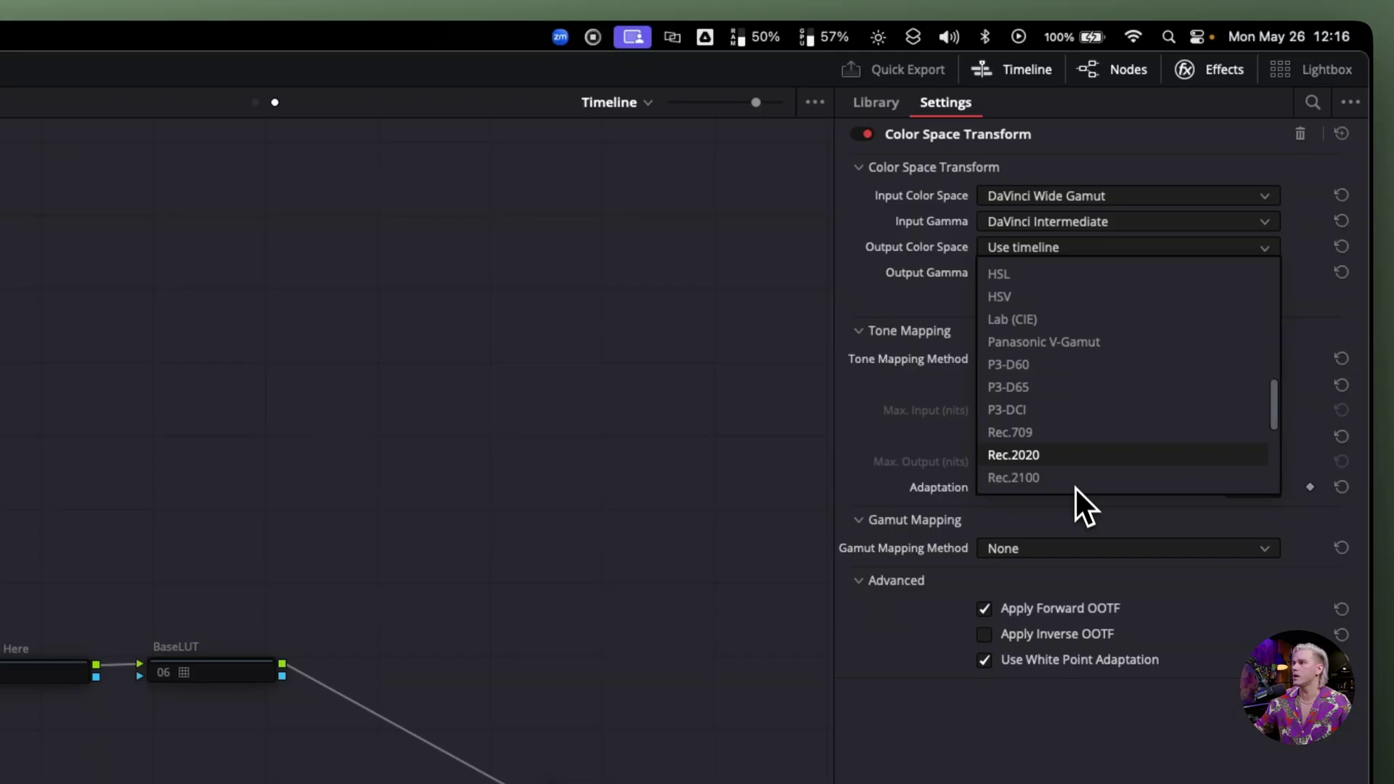
click(1073, 432)
click(1097, 274)
scroll(1095, 334, down, 5)
scroll(1087, 488, down, 1)
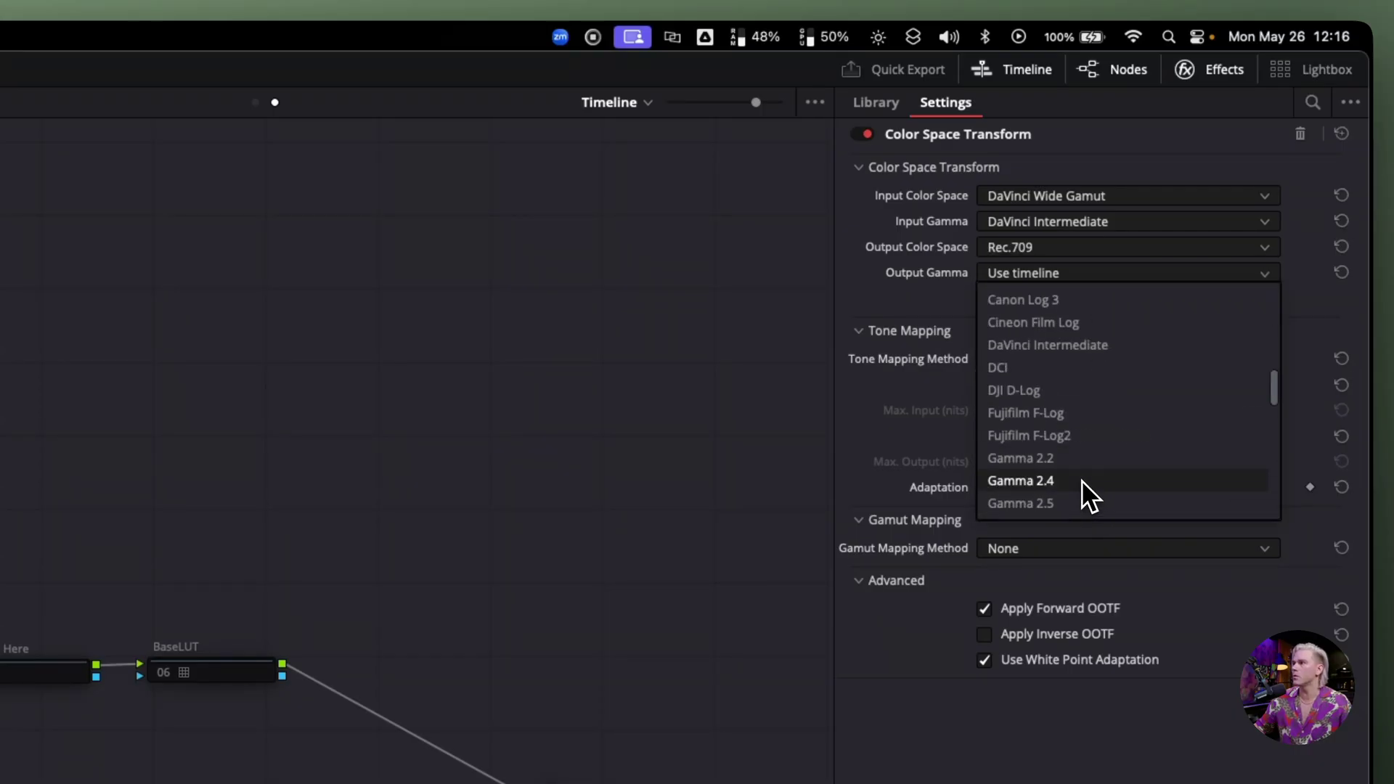
click(1082, 480)
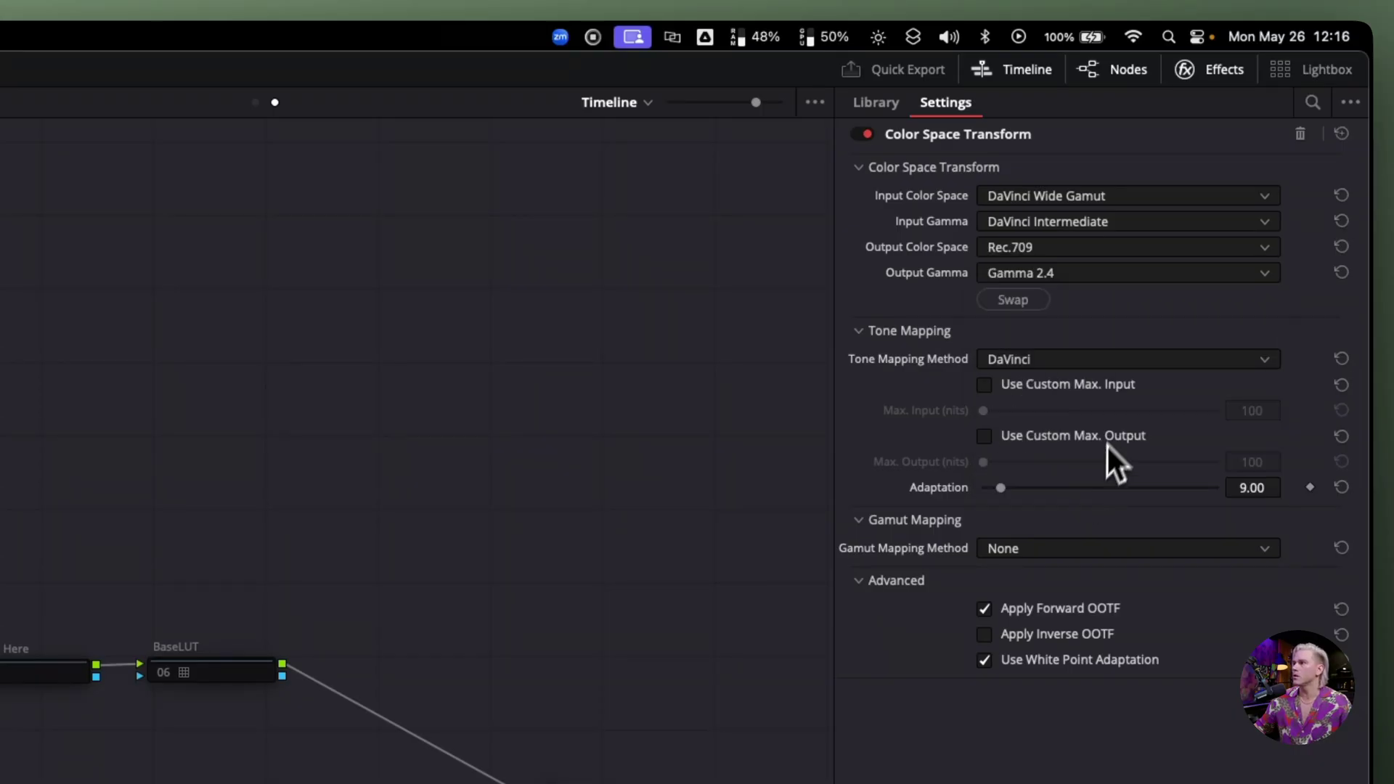
- Use a custom maximum input of 10000 nits for tone mapping and set the gamut mapping method to Saturation Compression
click(1028, 385)
drag(992, 413, 1383, 427)
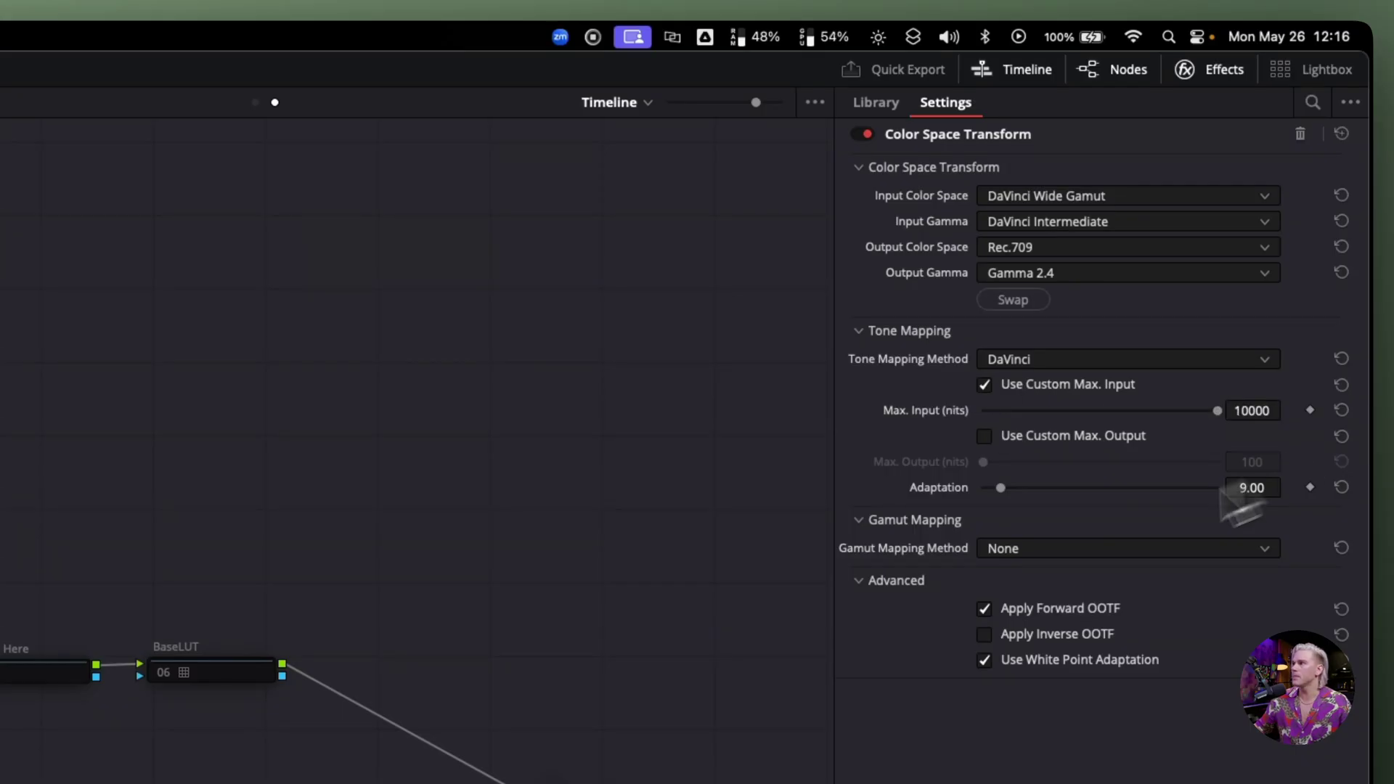
click(1031, 550)
click(1031, 600)
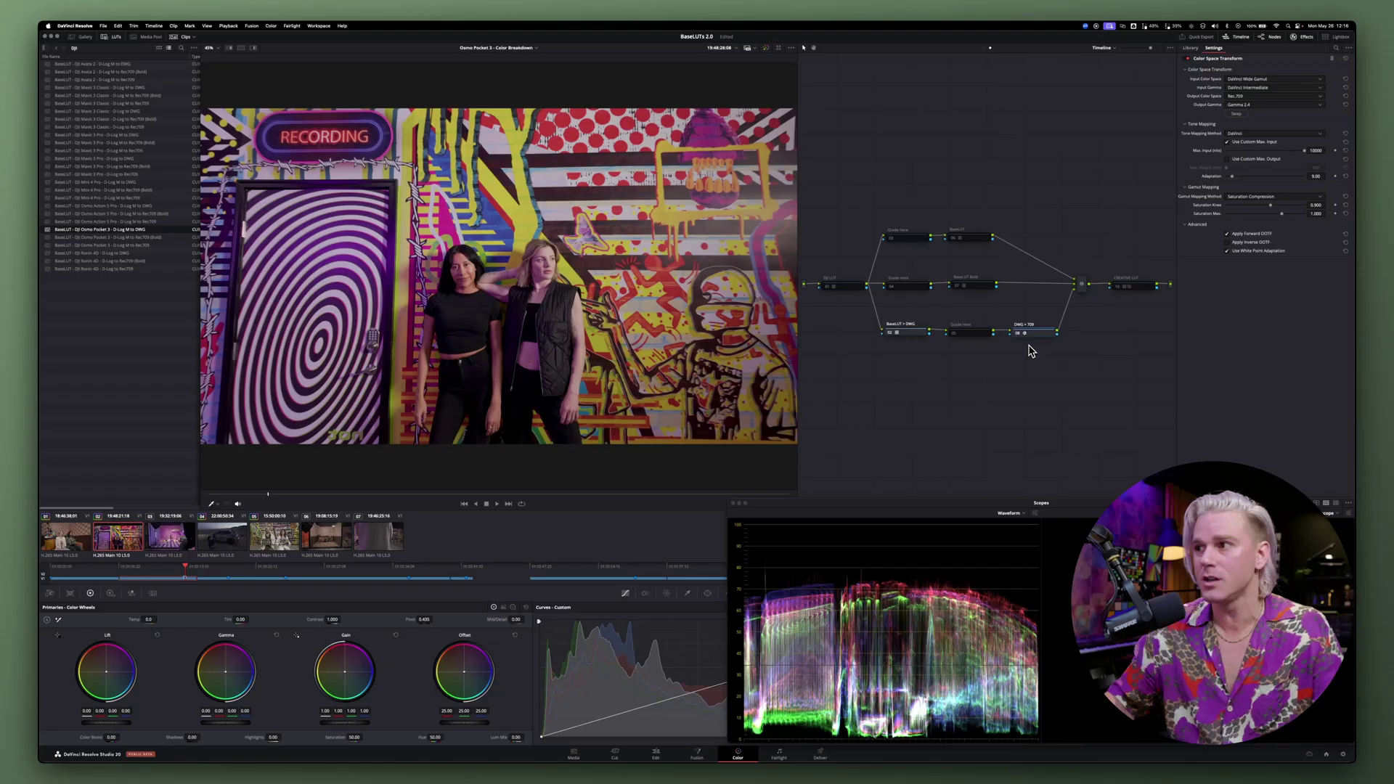
- Enable the Grade Here node between BaseLUT > DWG and DWG > 709, and enable the CREATIVE LUT node
click(973, 336)
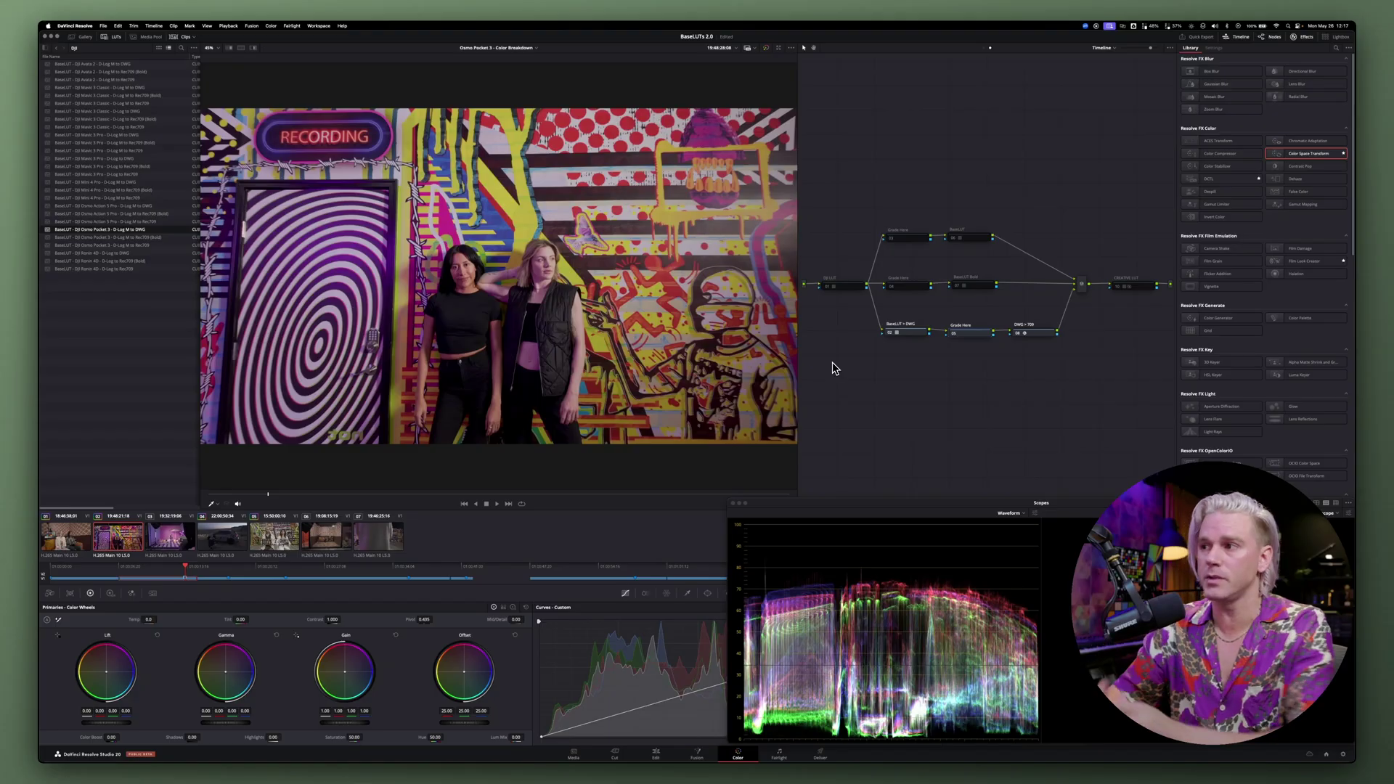
click(1145, 292)
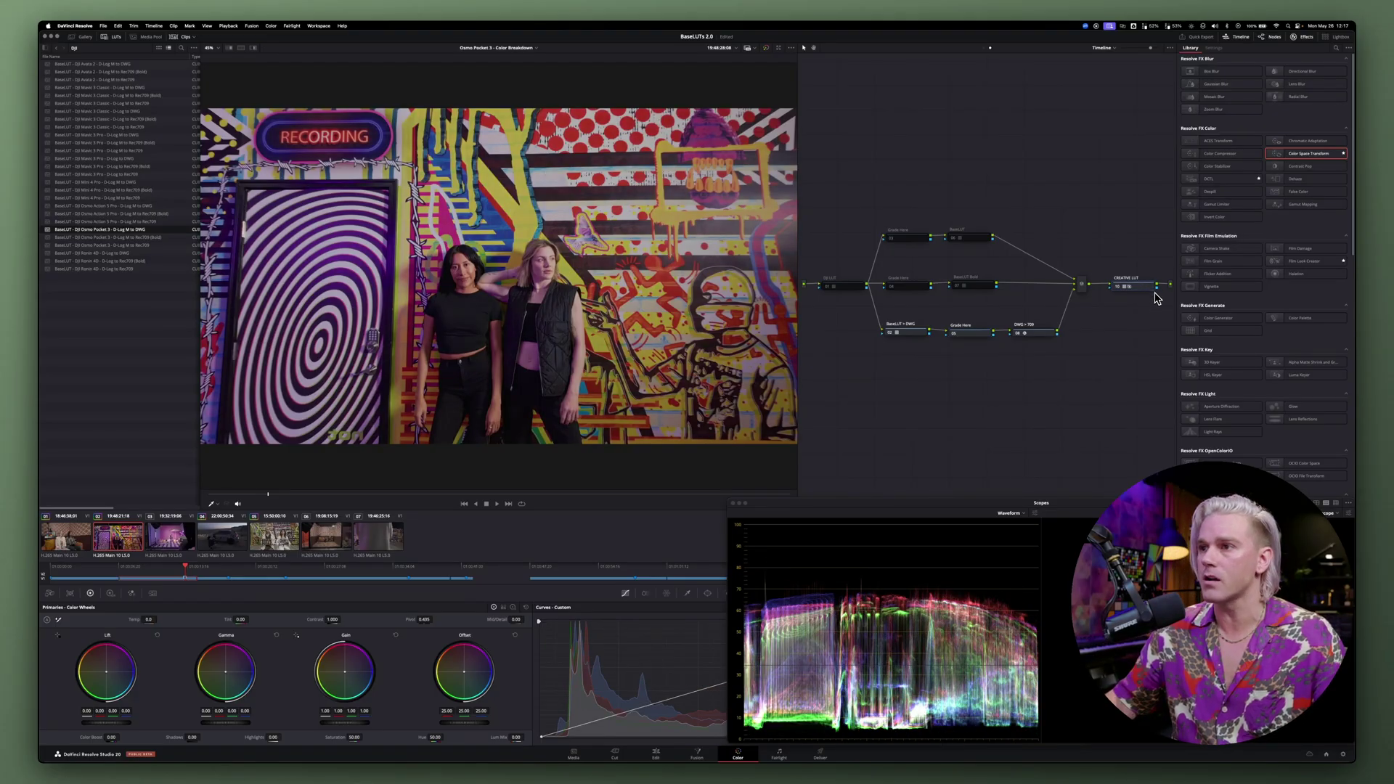
- Try the BaseLUT DWG to Rec709 LUT on the DWG > 709 node in place of its Color Space Transform
click(1049, 335)
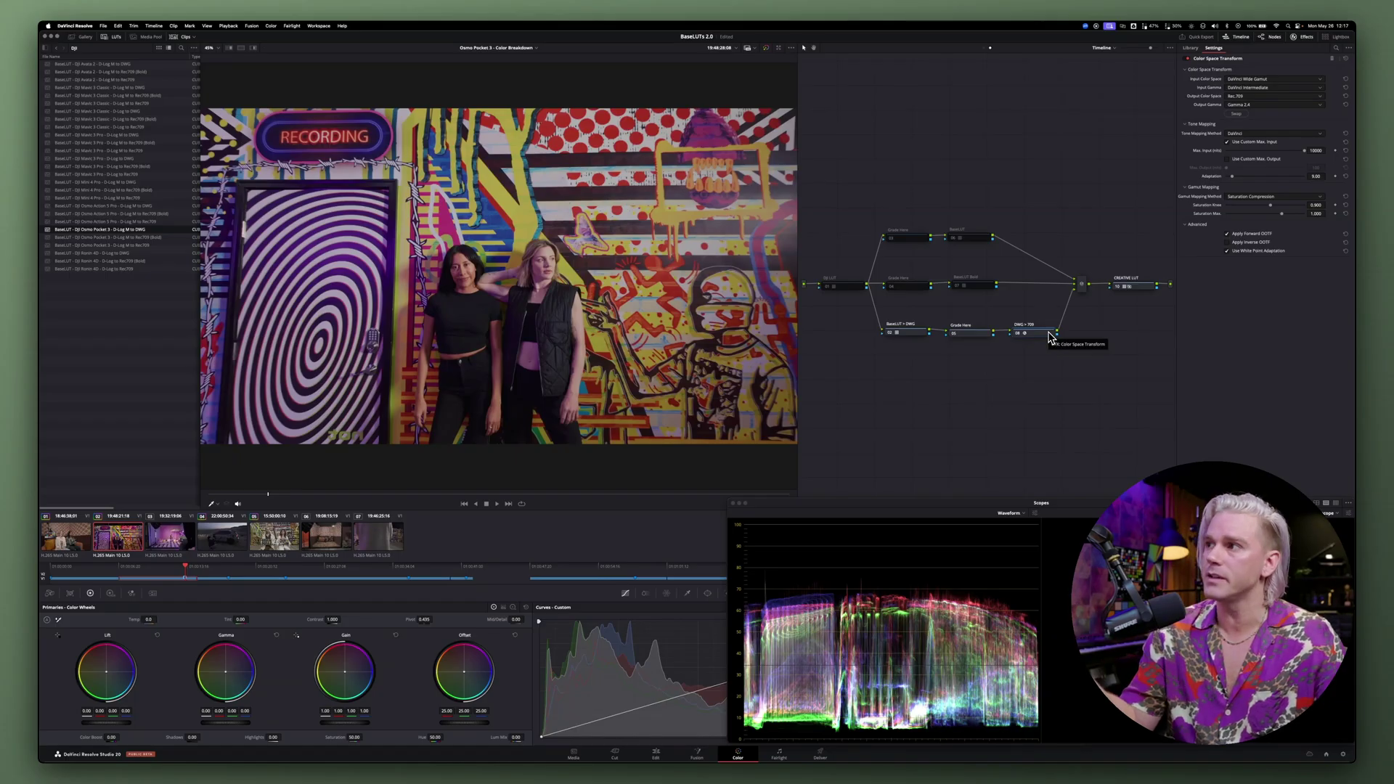
key(ctrl+d)
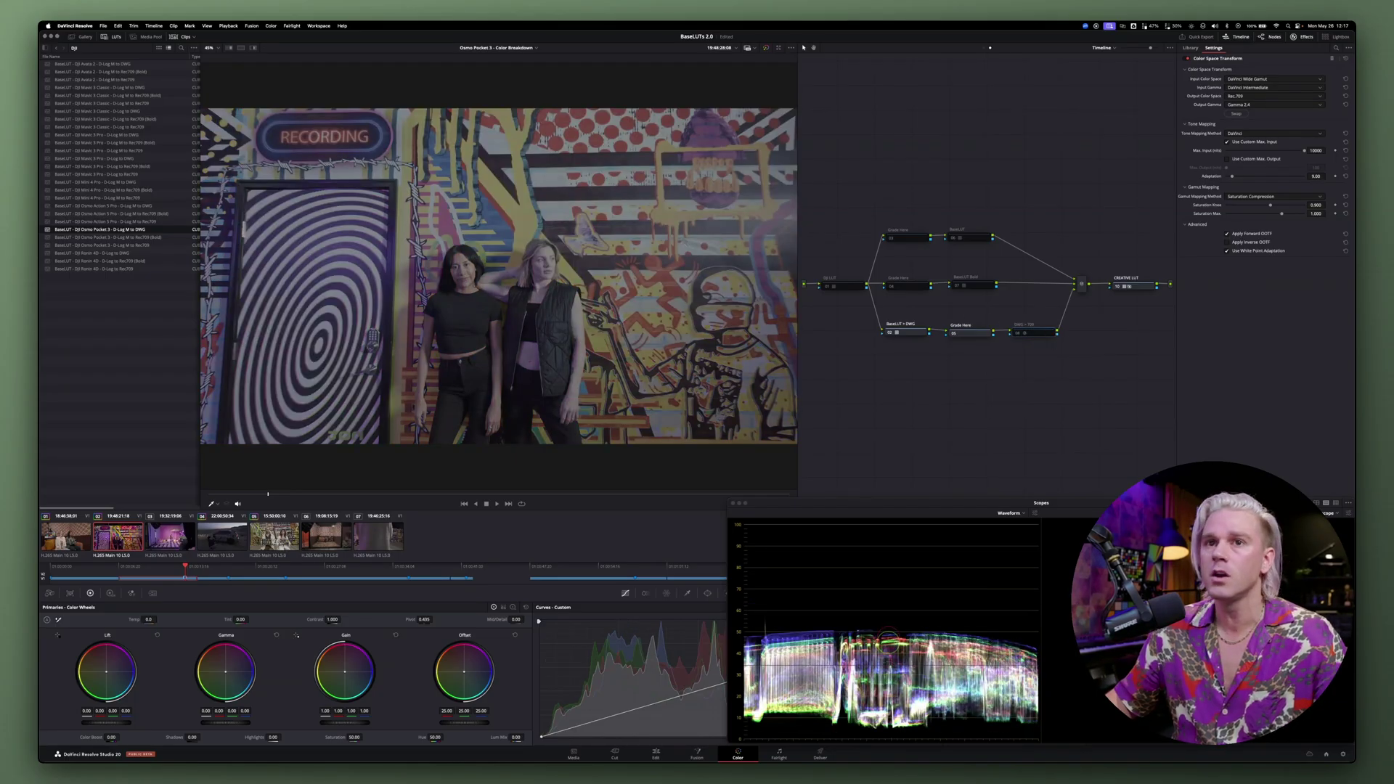
click(57, 48)
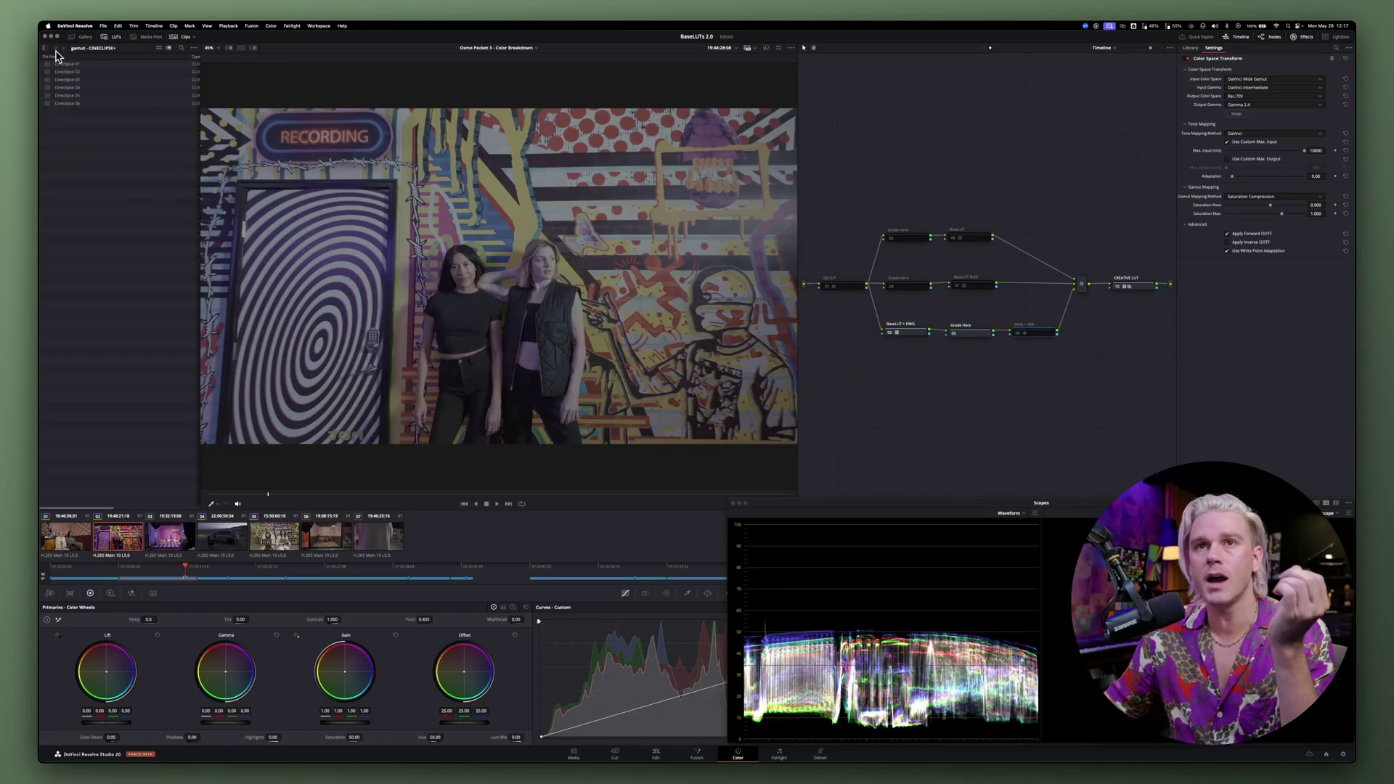
click(44, 49)
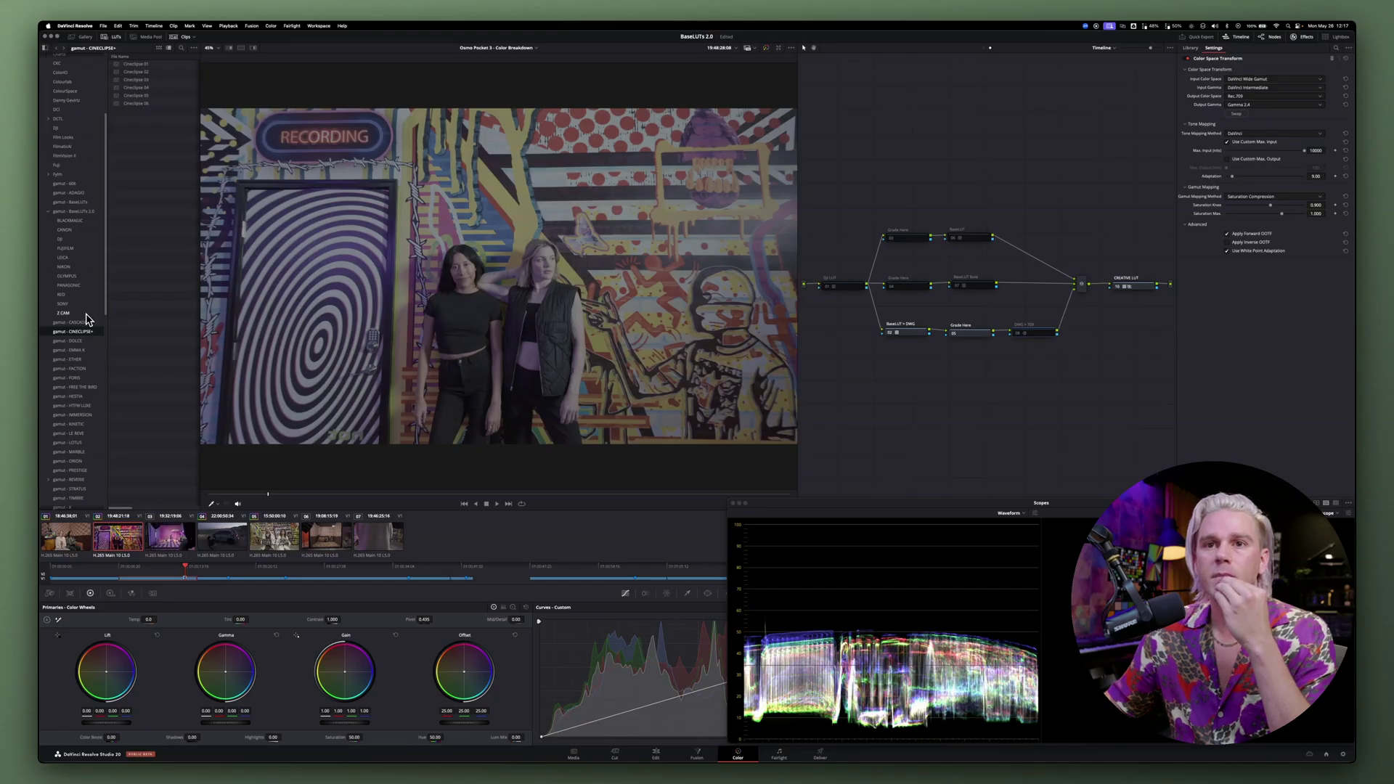
click(76, 212)
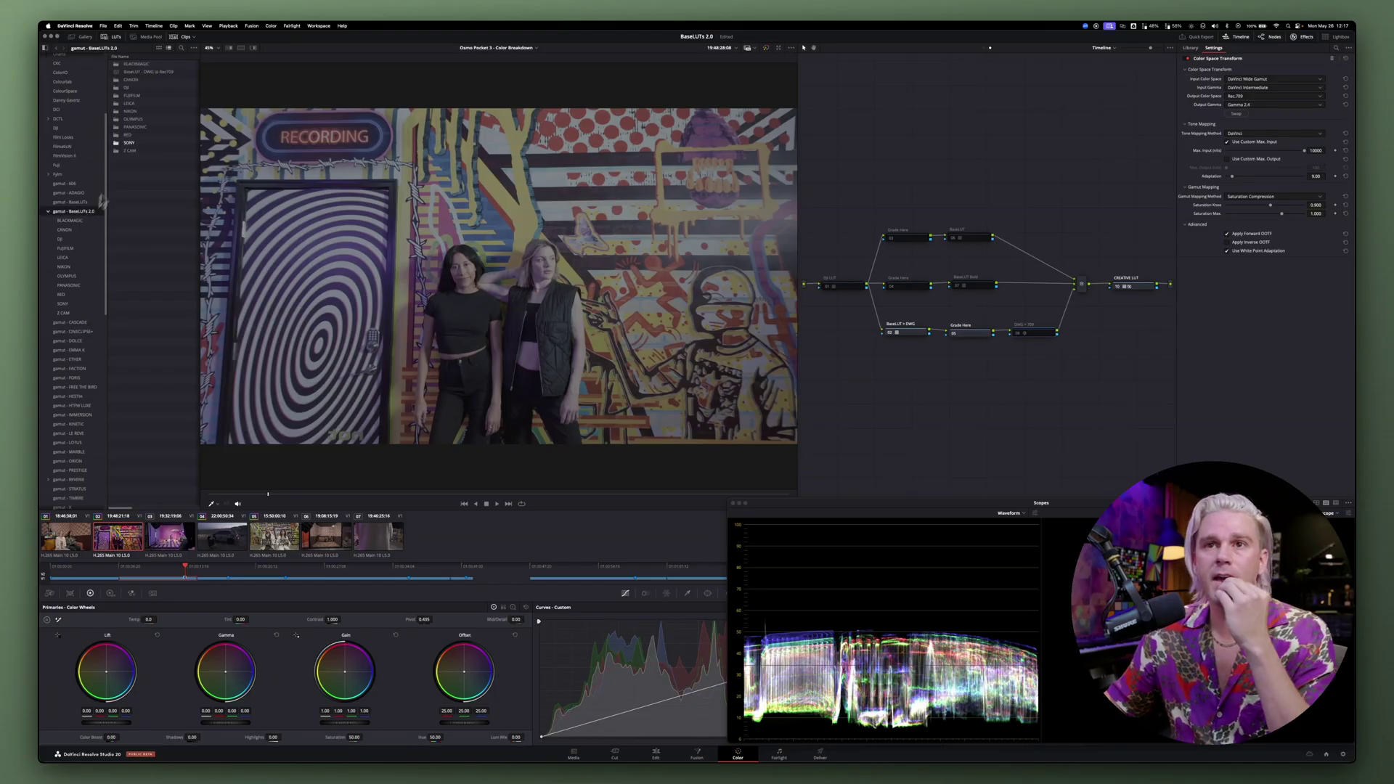
drag(156, 72, 1035, 334)
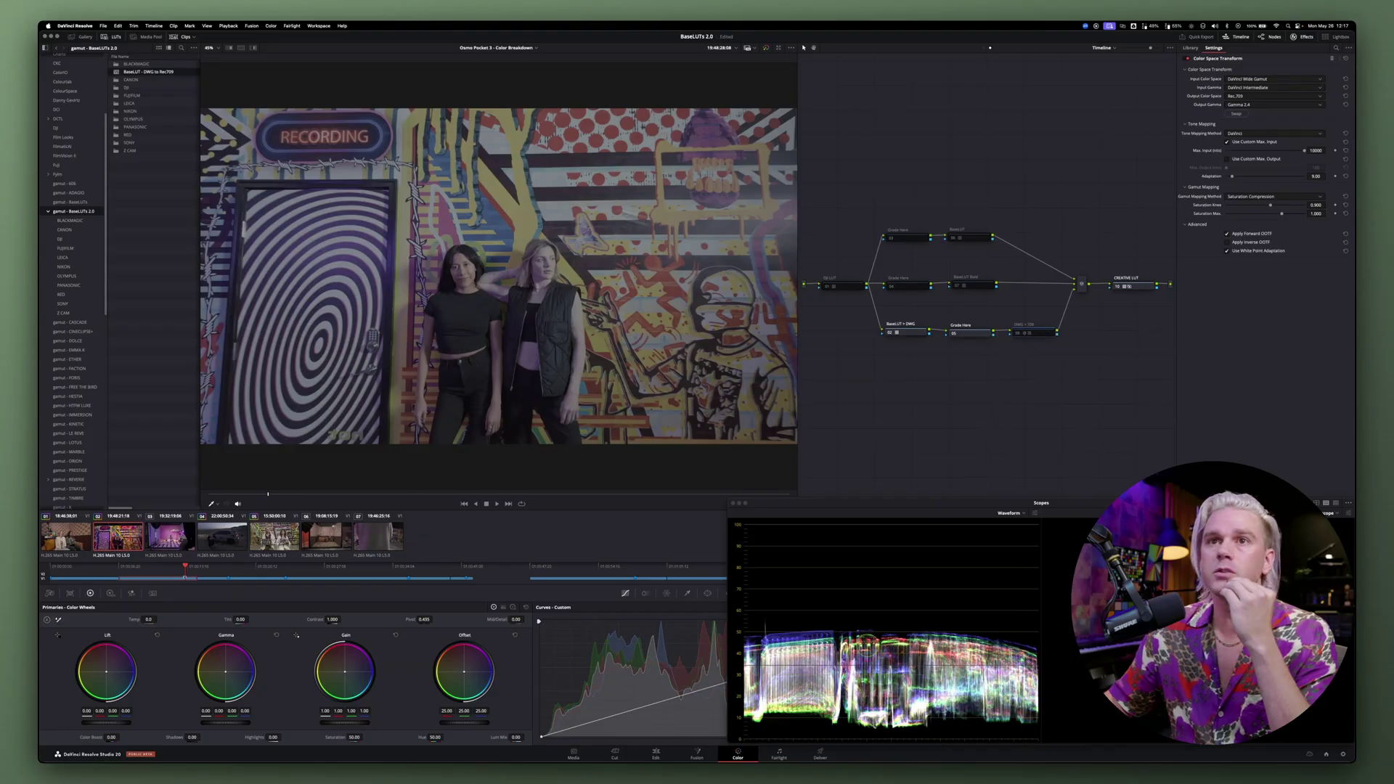
click(111, 36)
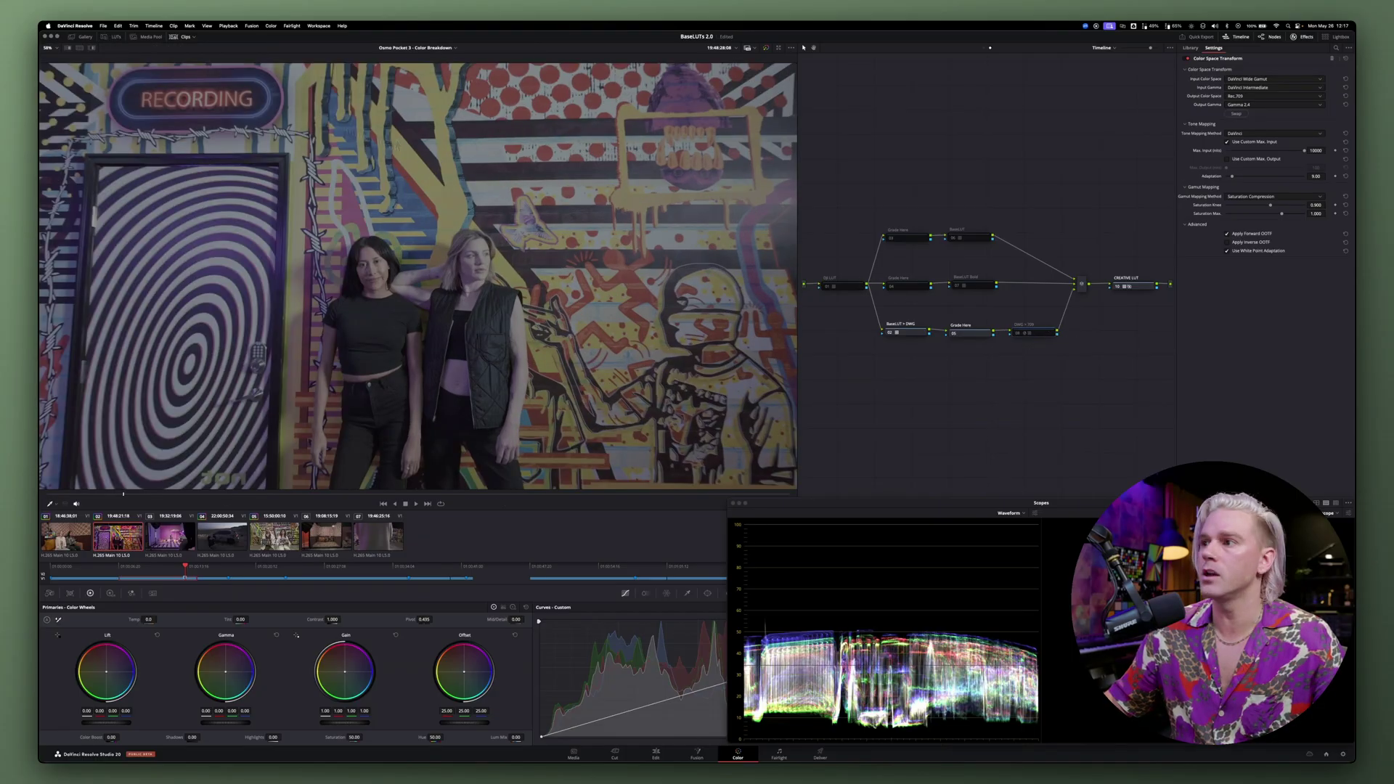
click(1187, 58)
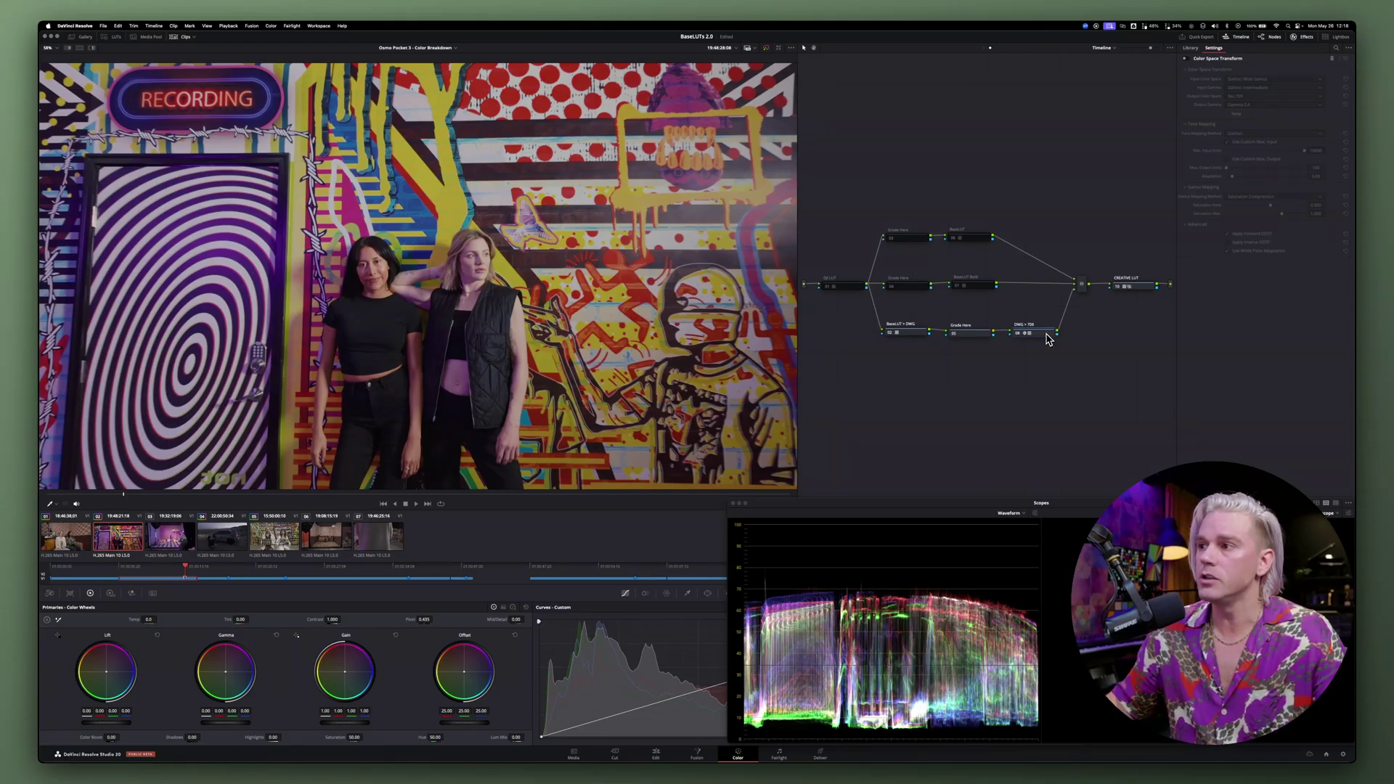
- Remove the LUT from the DWG > 709 node and re-enable its Color Space Transform
right_click(1045, 339)
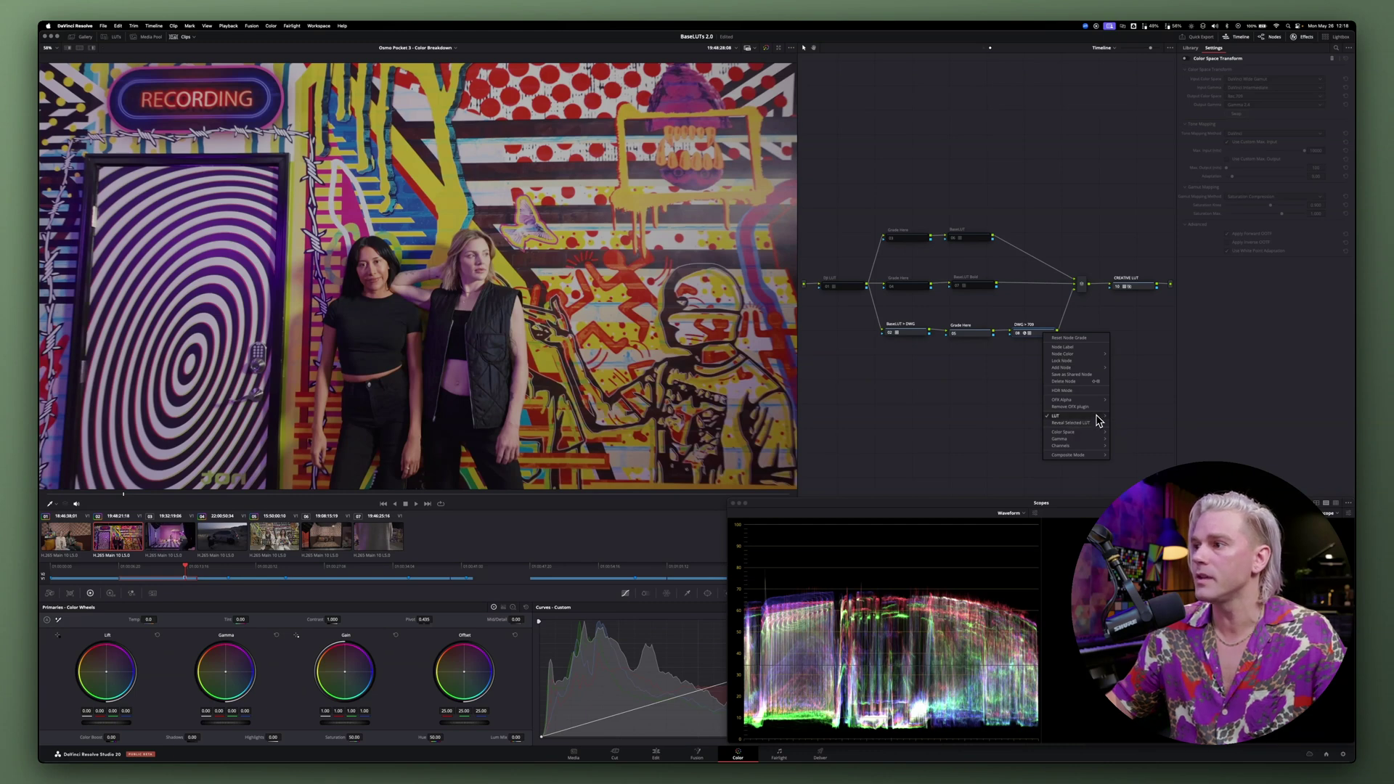
mouse_move(1098, 421)
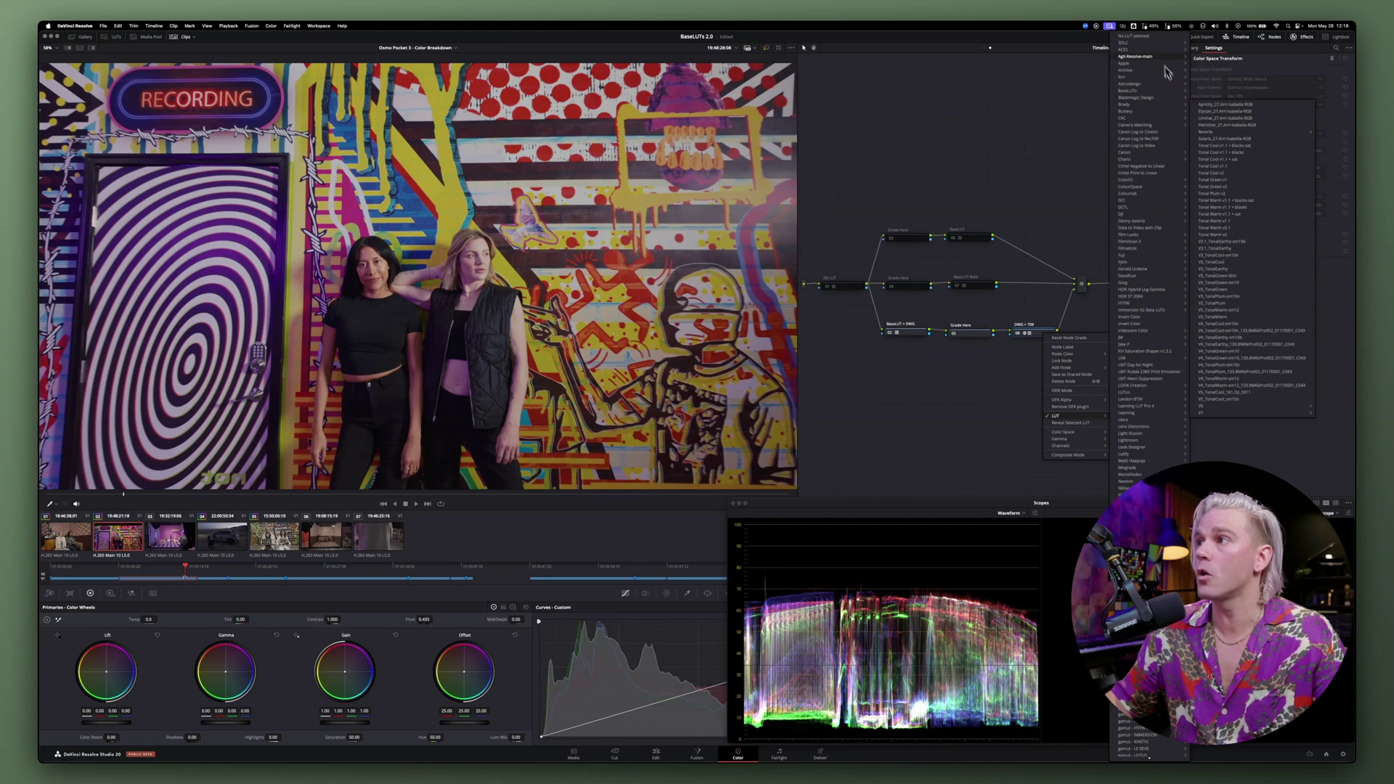
click(1152, 47)
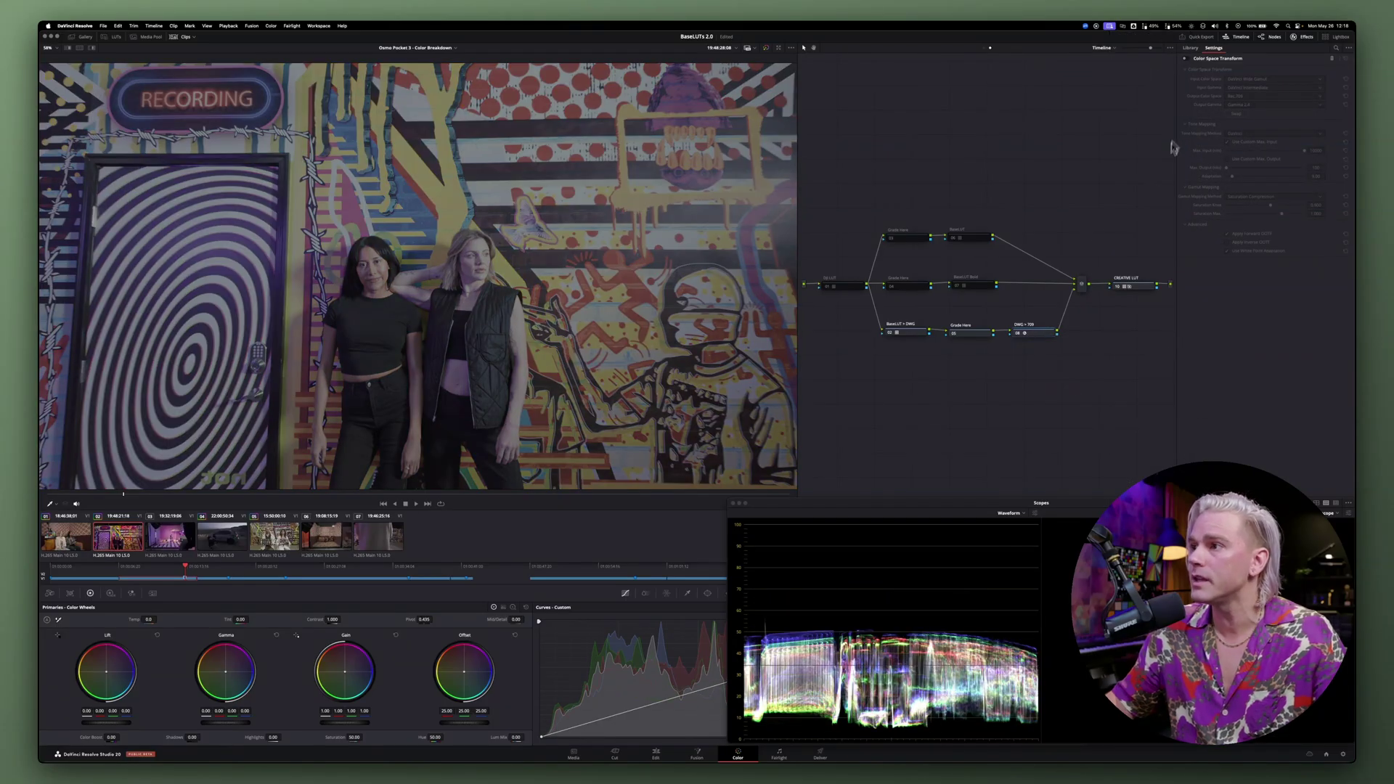
click(1187, 58)
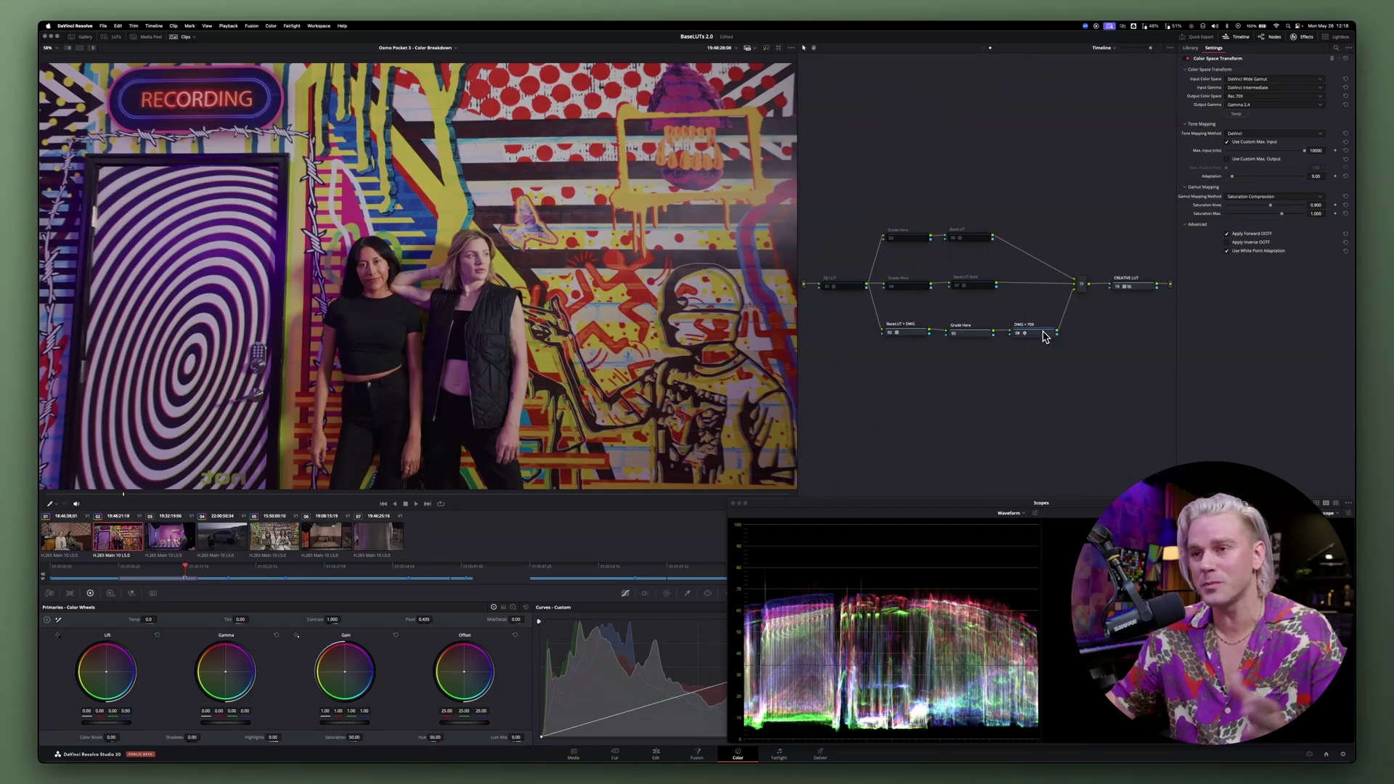
- Apply a LUT from the gamut - KINETIC folder to the CREATIVE LUT node and close the LUT browser
click(1142, 290)
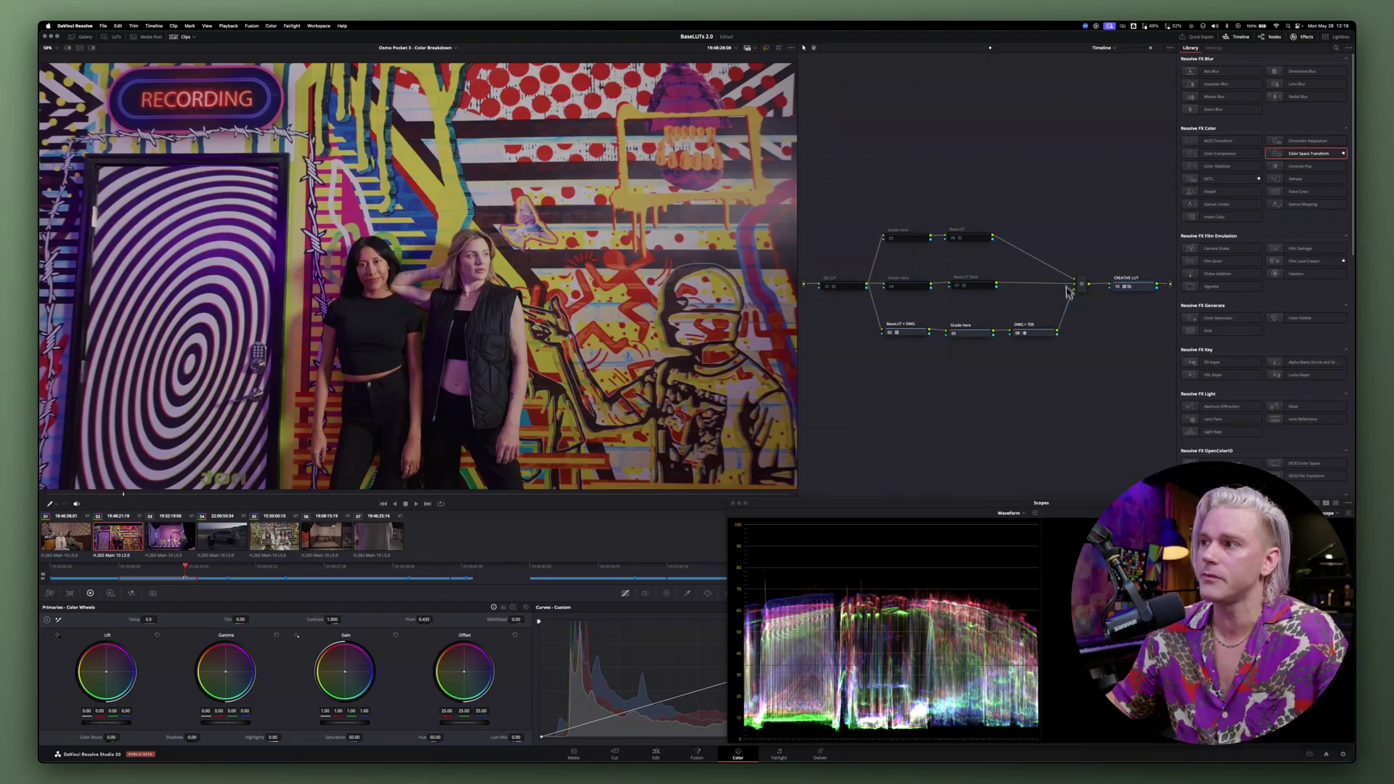
click(1049, 336)
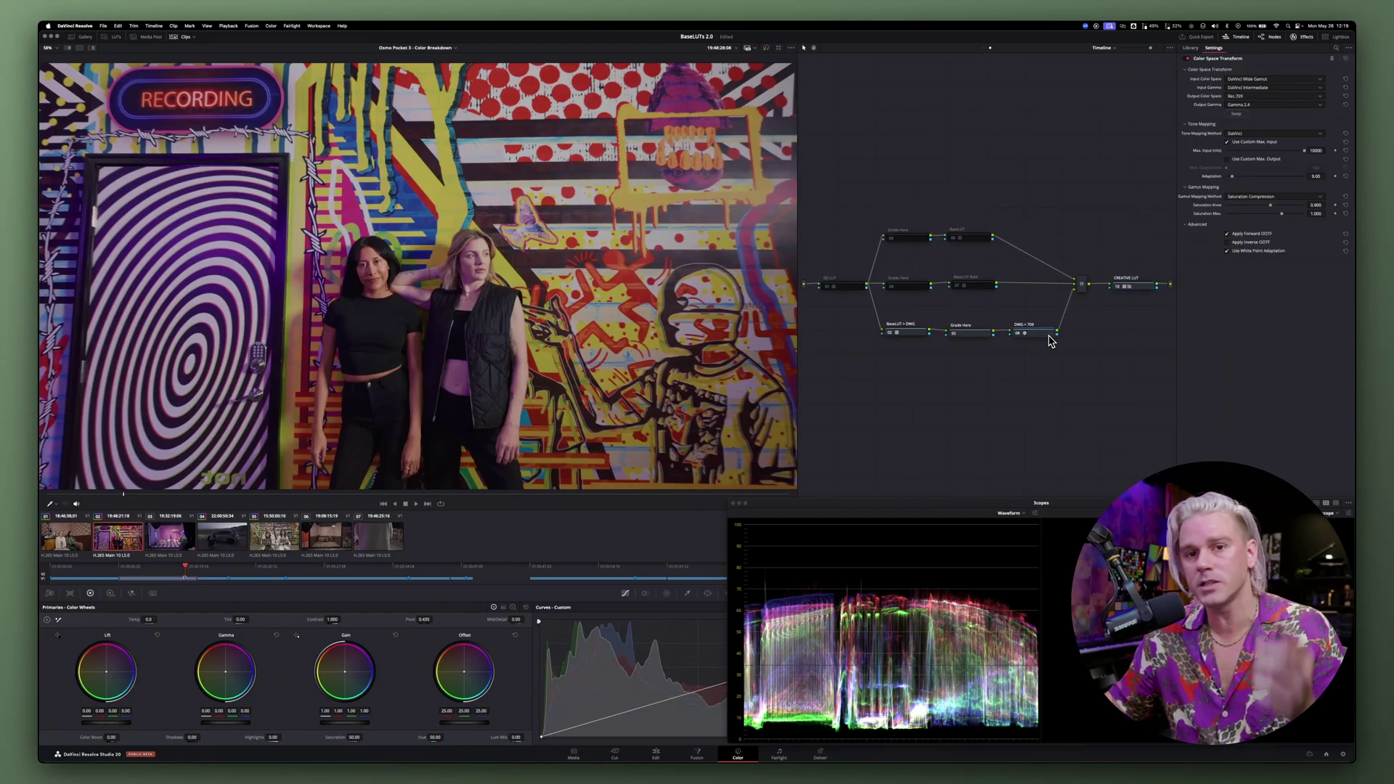
click(1049, 342)
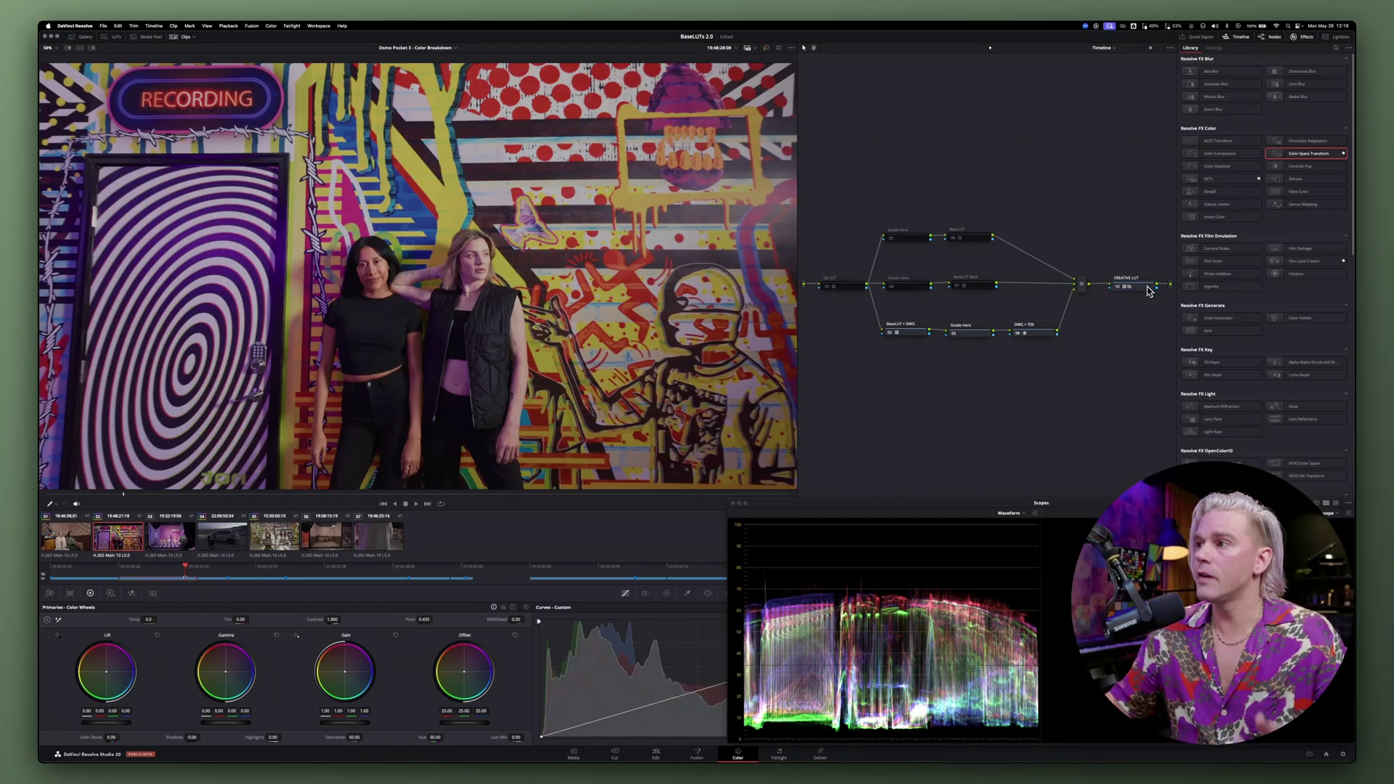
click(116, 36)
scroll(76, 287, down, 3)
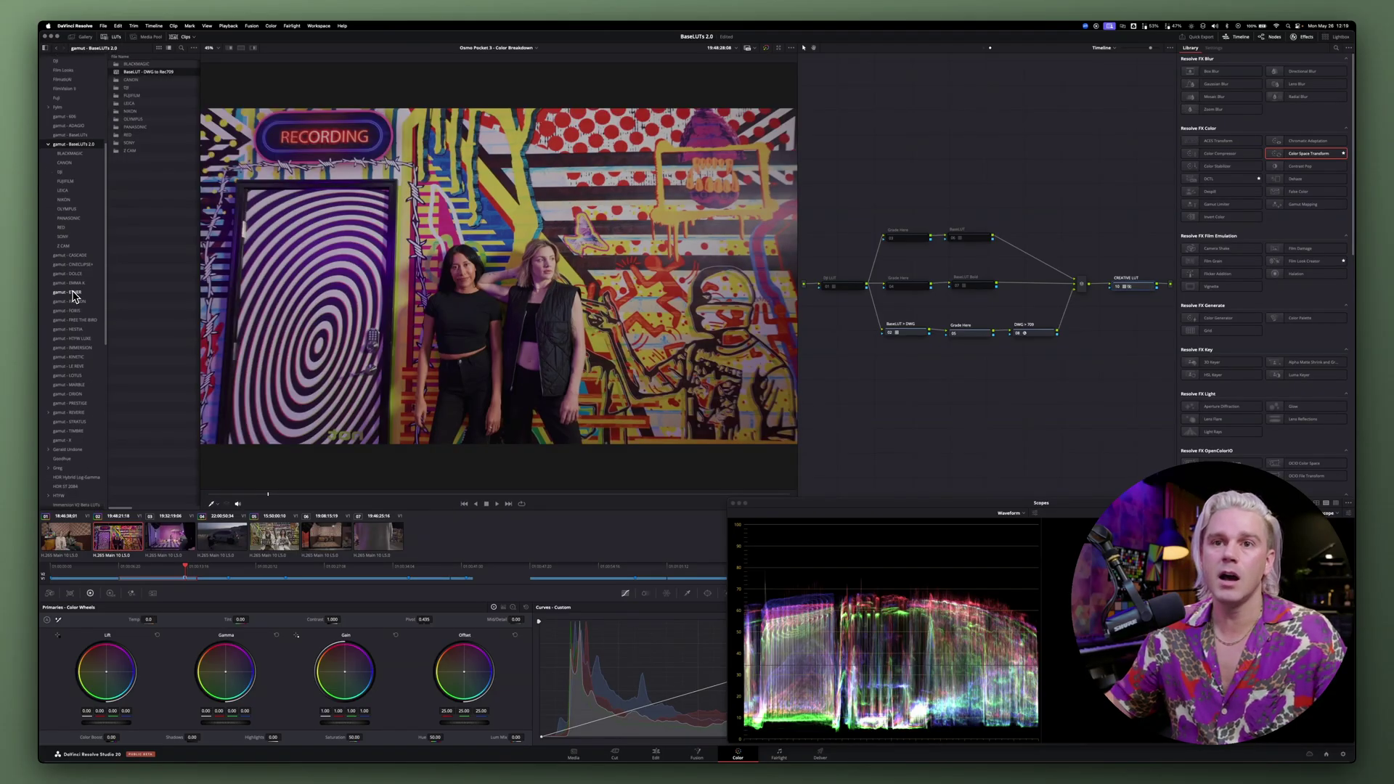
click(83, 358)
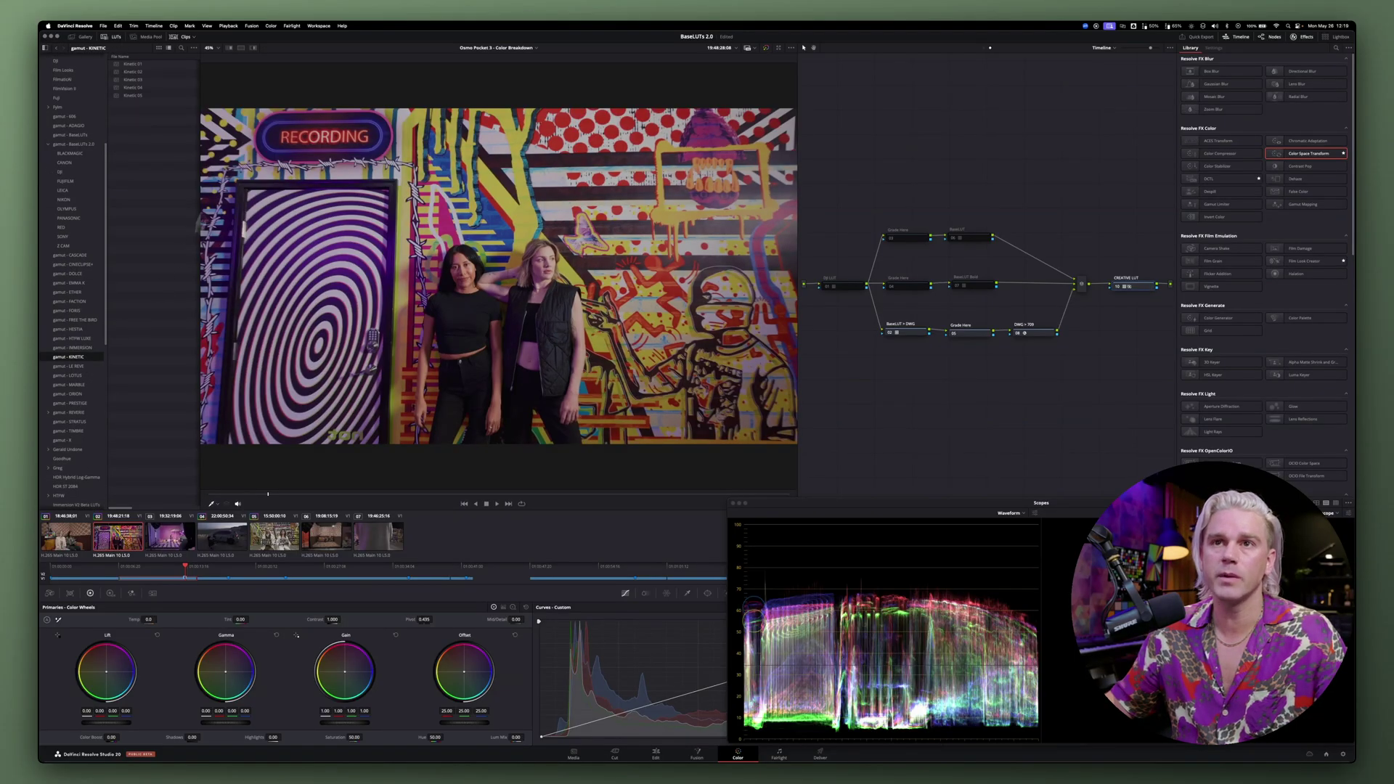
click(106, 40)
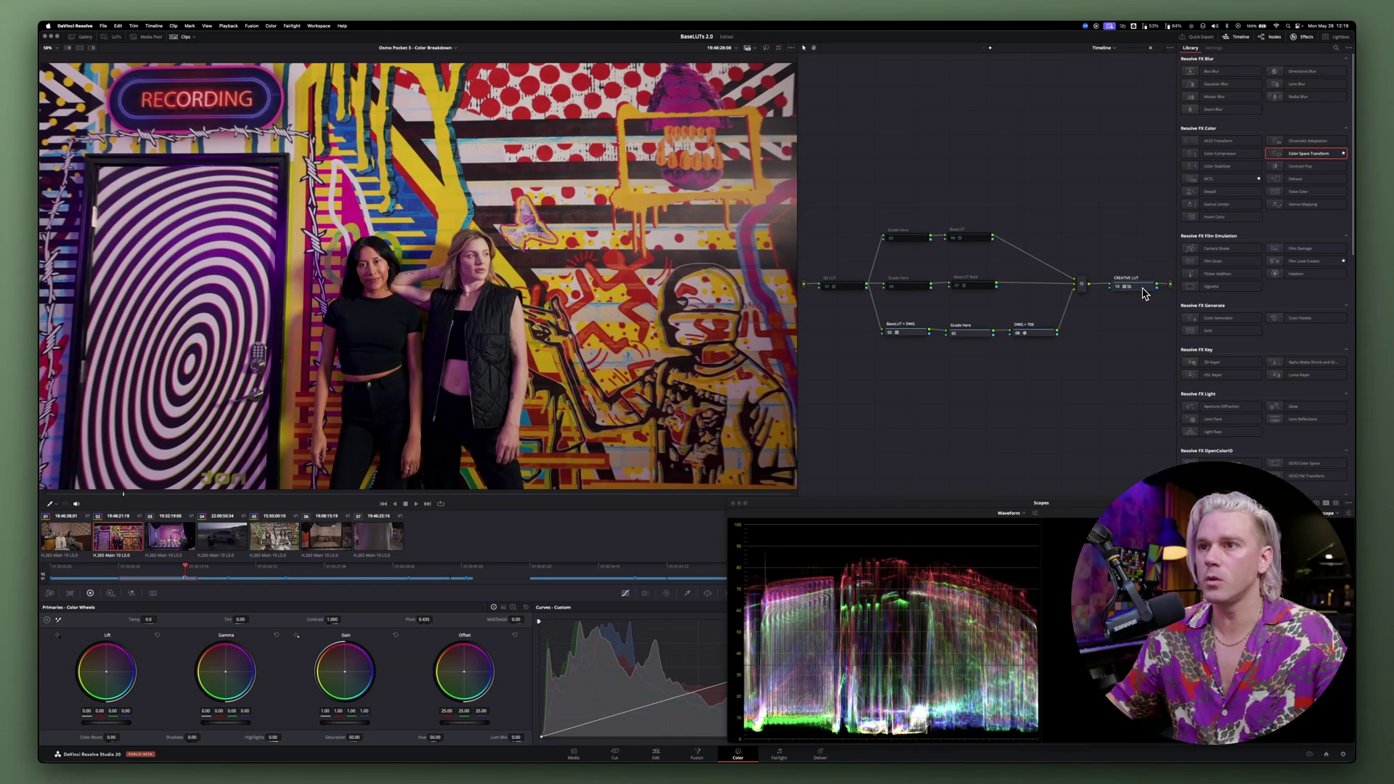
- Dock the scopes again and lower the CREATIVE LUT node's key output gain to about 0.5
key(super+shift+w)
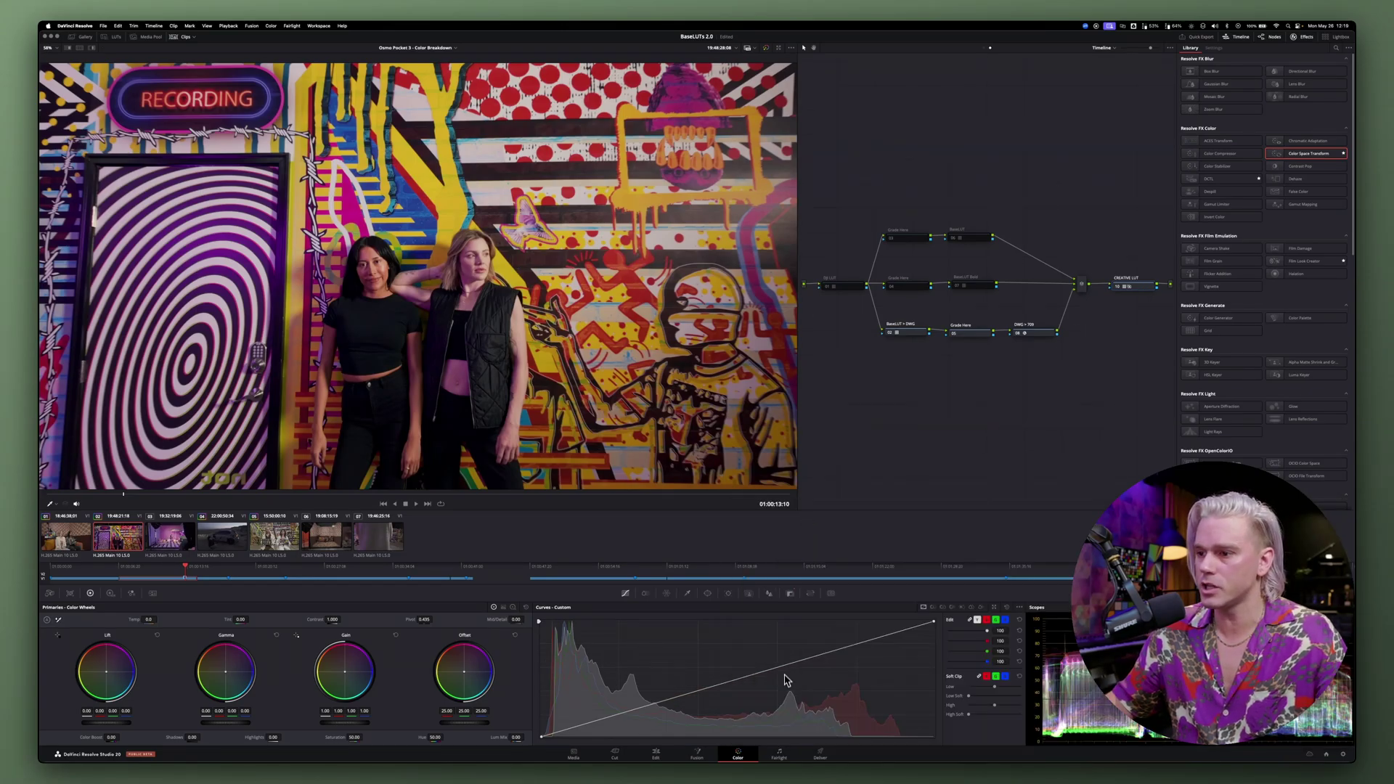
click(790, 594)
mouse_move(952, 680)
mouse_down()
mouse_move(977, 680)
mouse_move(940, 676)
mouse_up()
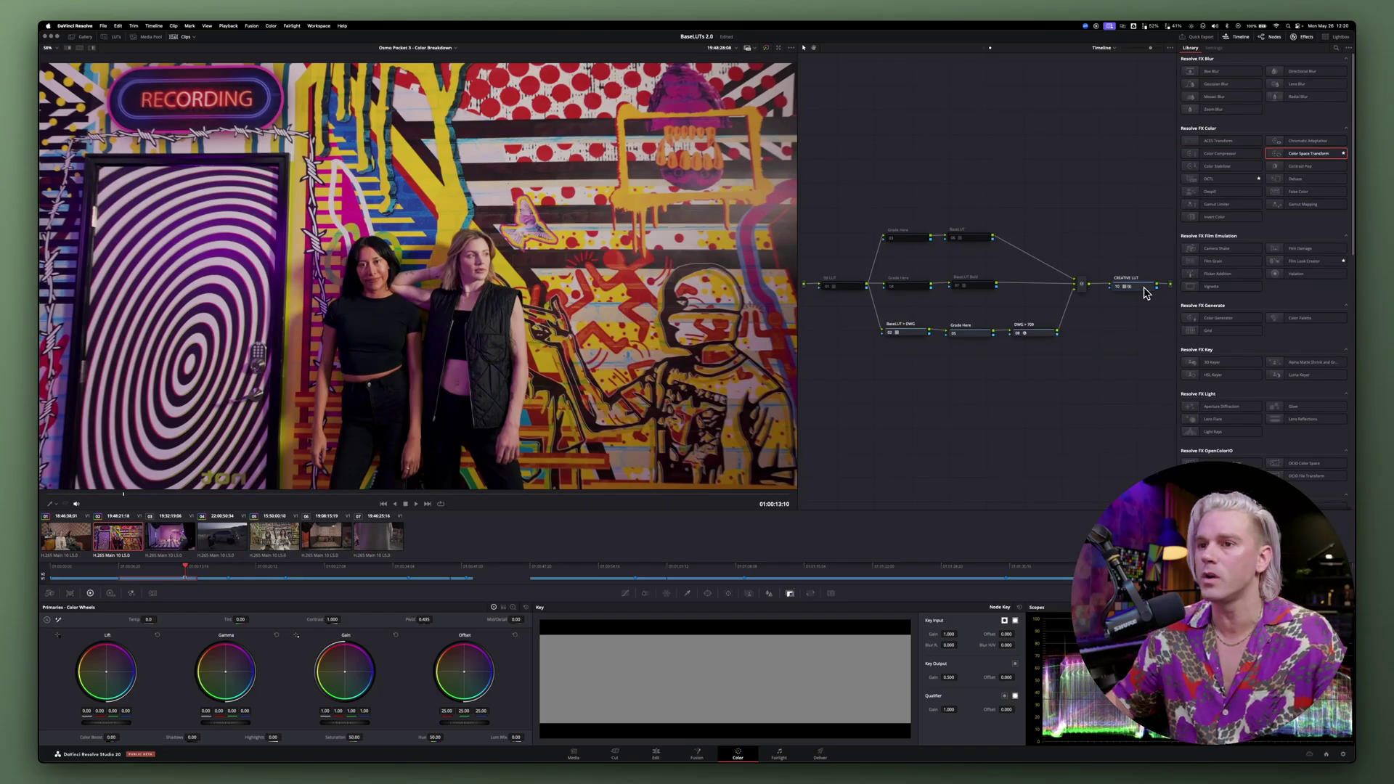
- On the beach-ball clip, turn off the CREATIVE LUT and DWG branch nodes and enable the BaseLUT node instead
drag(211, 573, 233, 581)
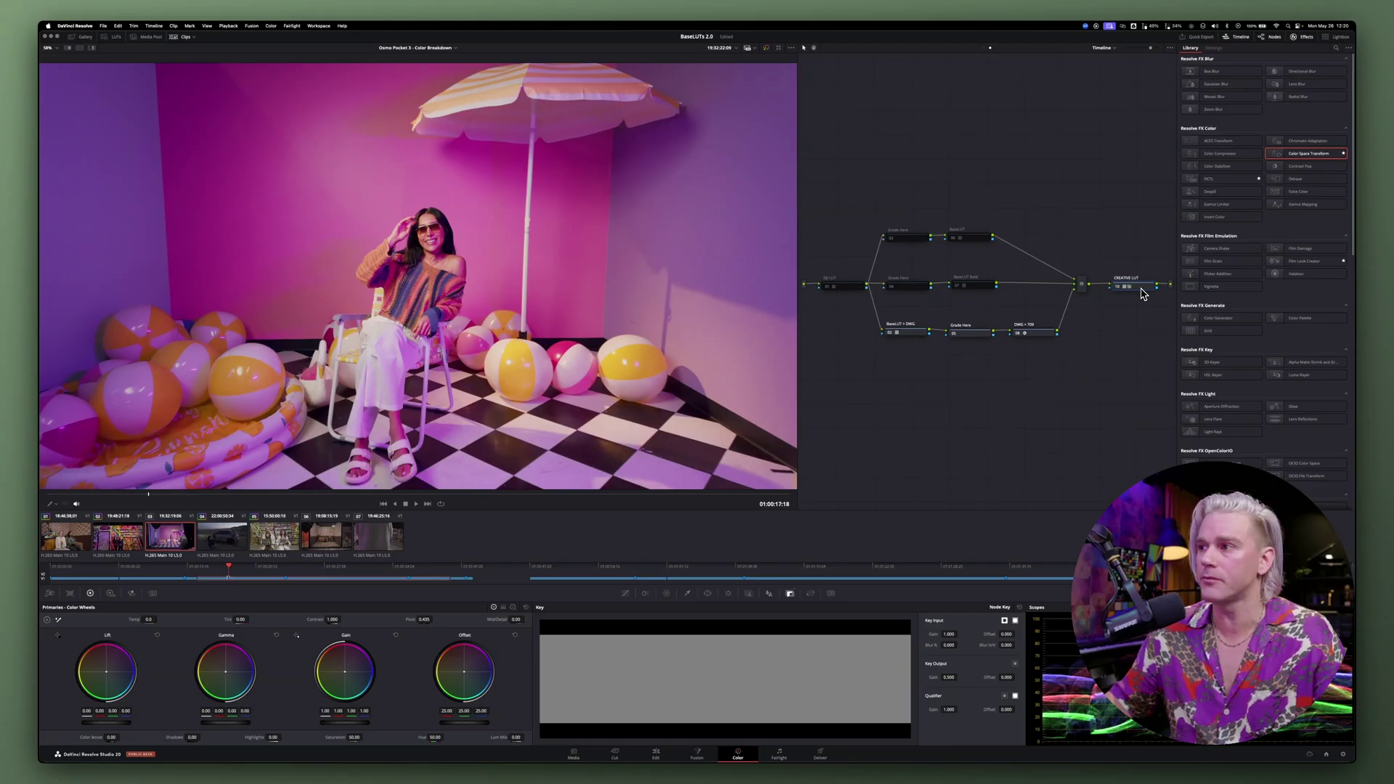
key(ctrl+d)
drag(1034, 350, 891, 314)
key(ctrl+d)
click(965, 242)
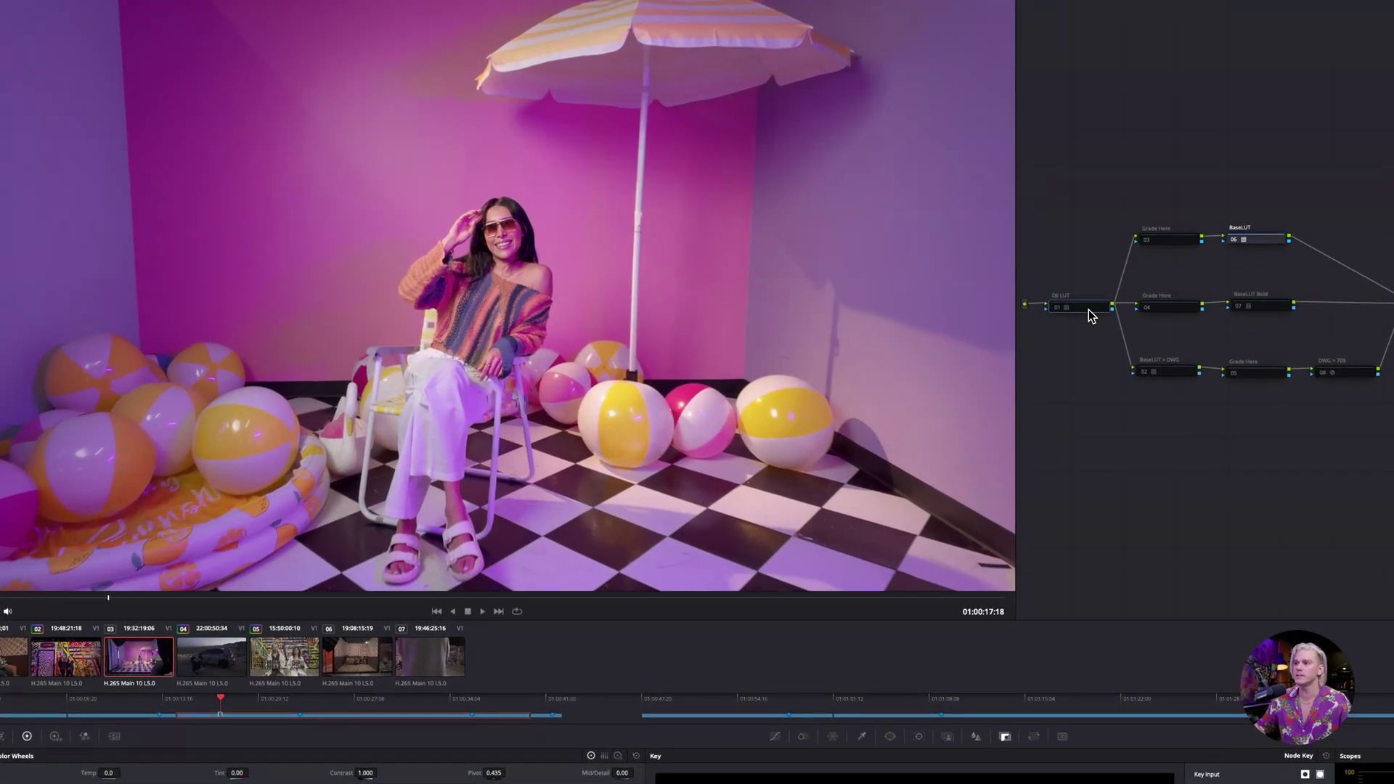
- Enable the DJI LUT in place of BaseLUT and compare it on and off on the camera operator's shirt
click(1093, 311)
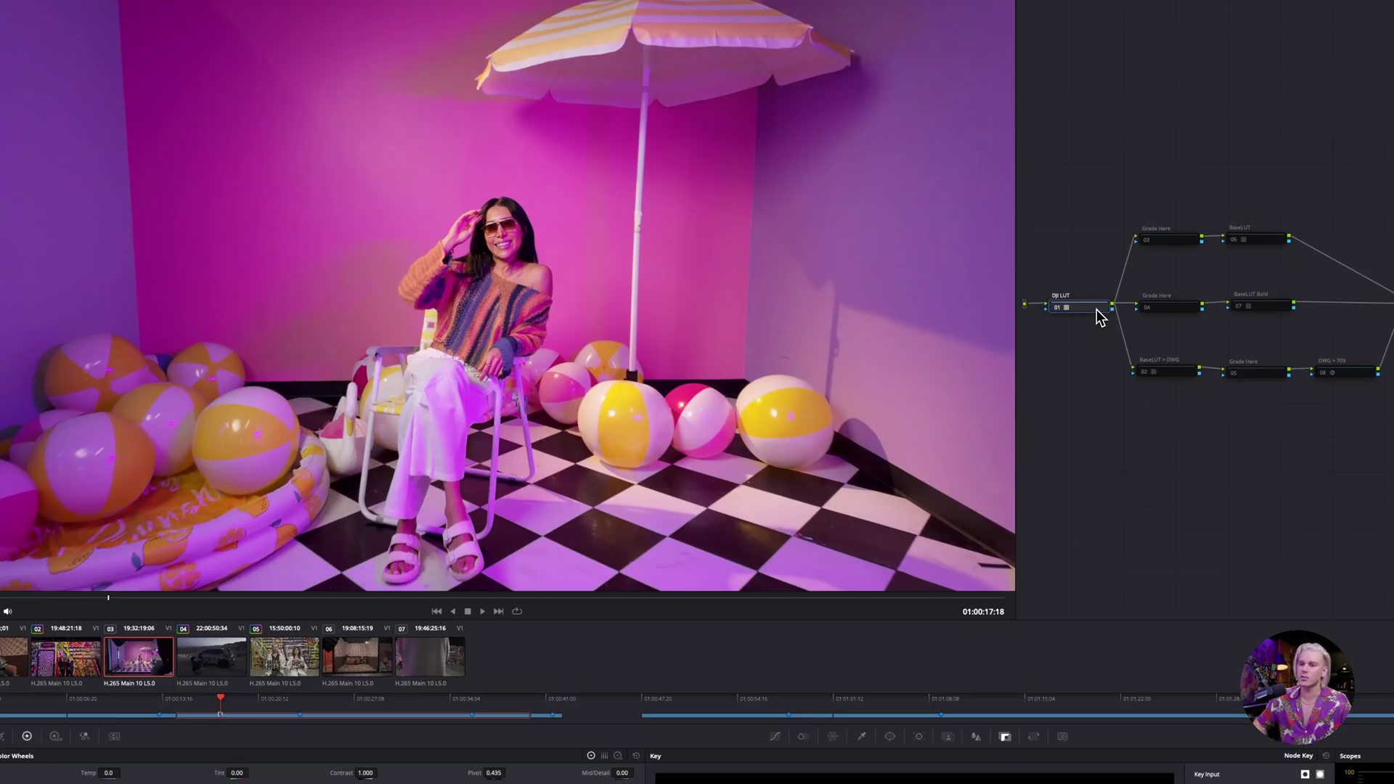
click(281, 701)
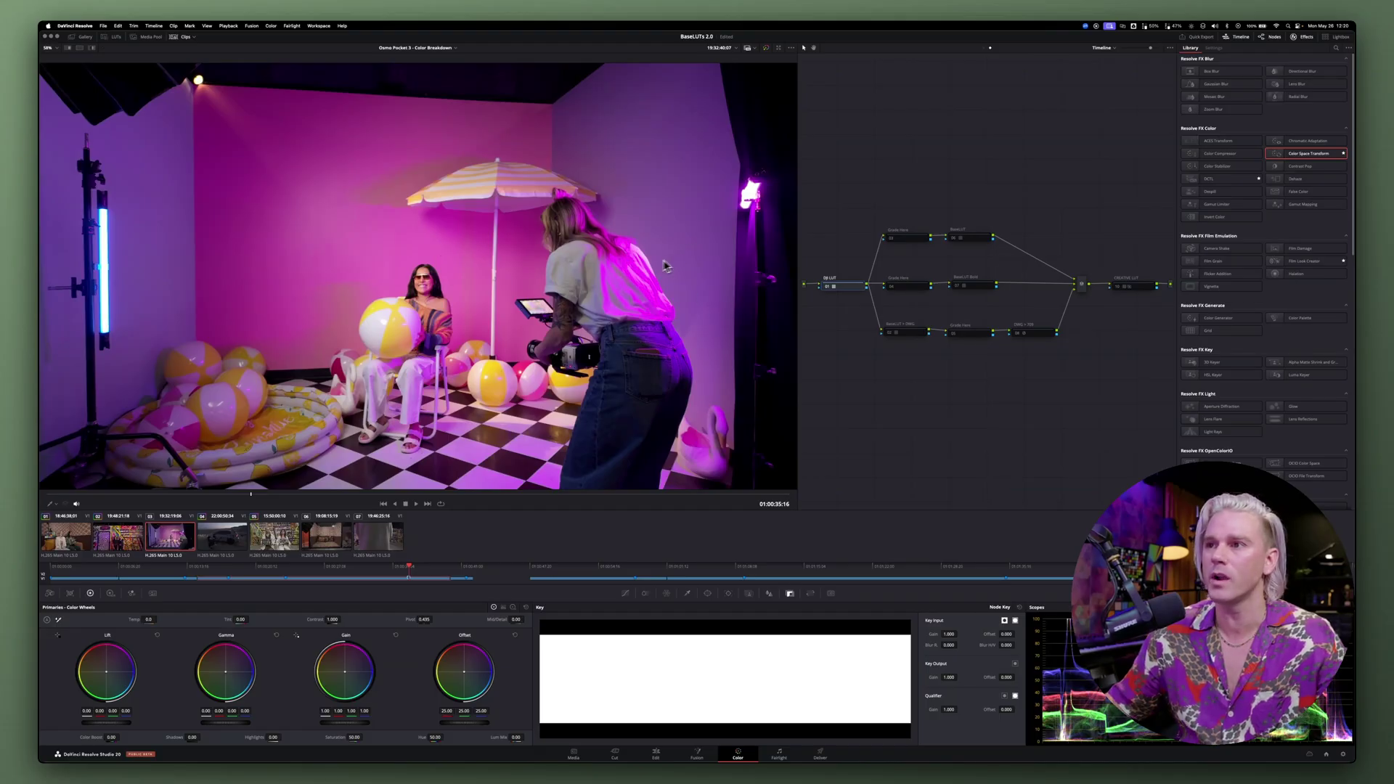
scroll(630, 272, up, 5)
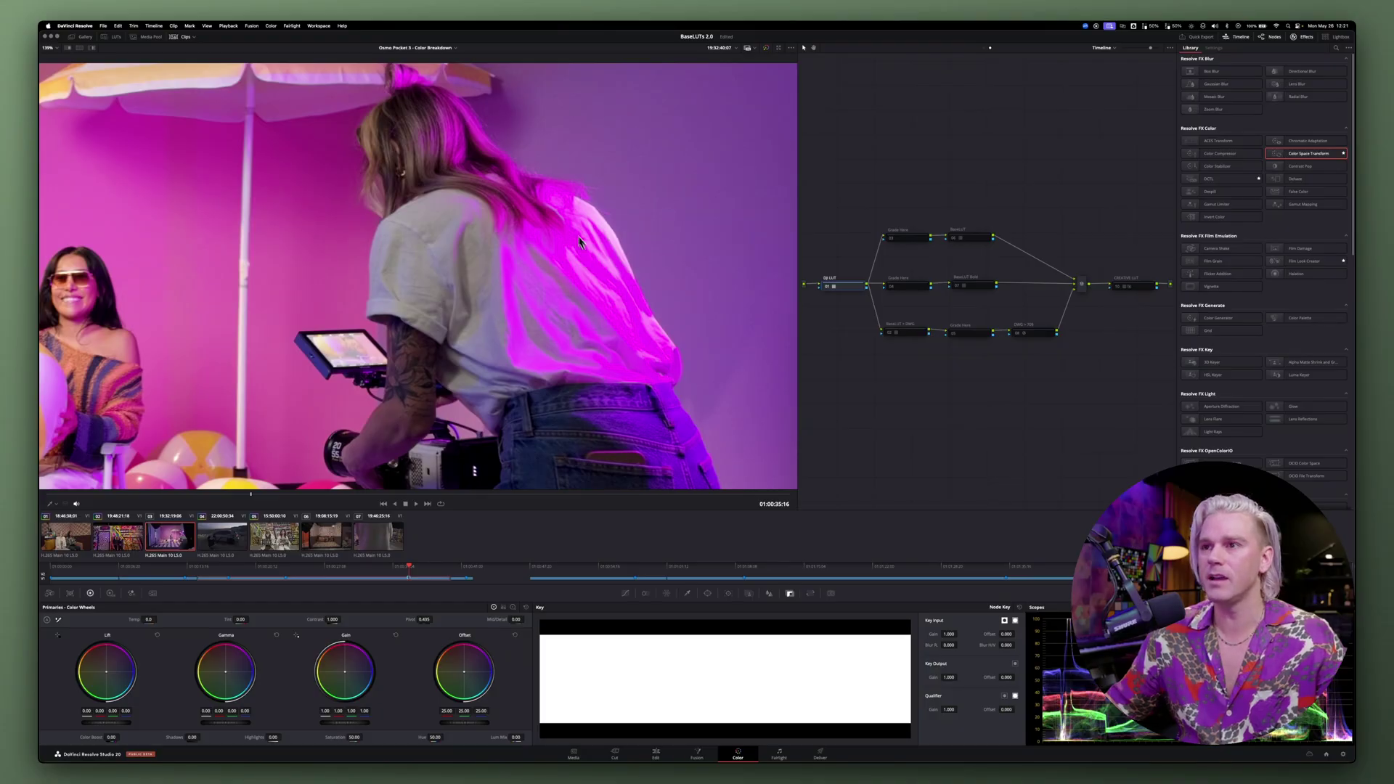
key(super+d)
key(super+d)
key(super+d)
key(super+d)
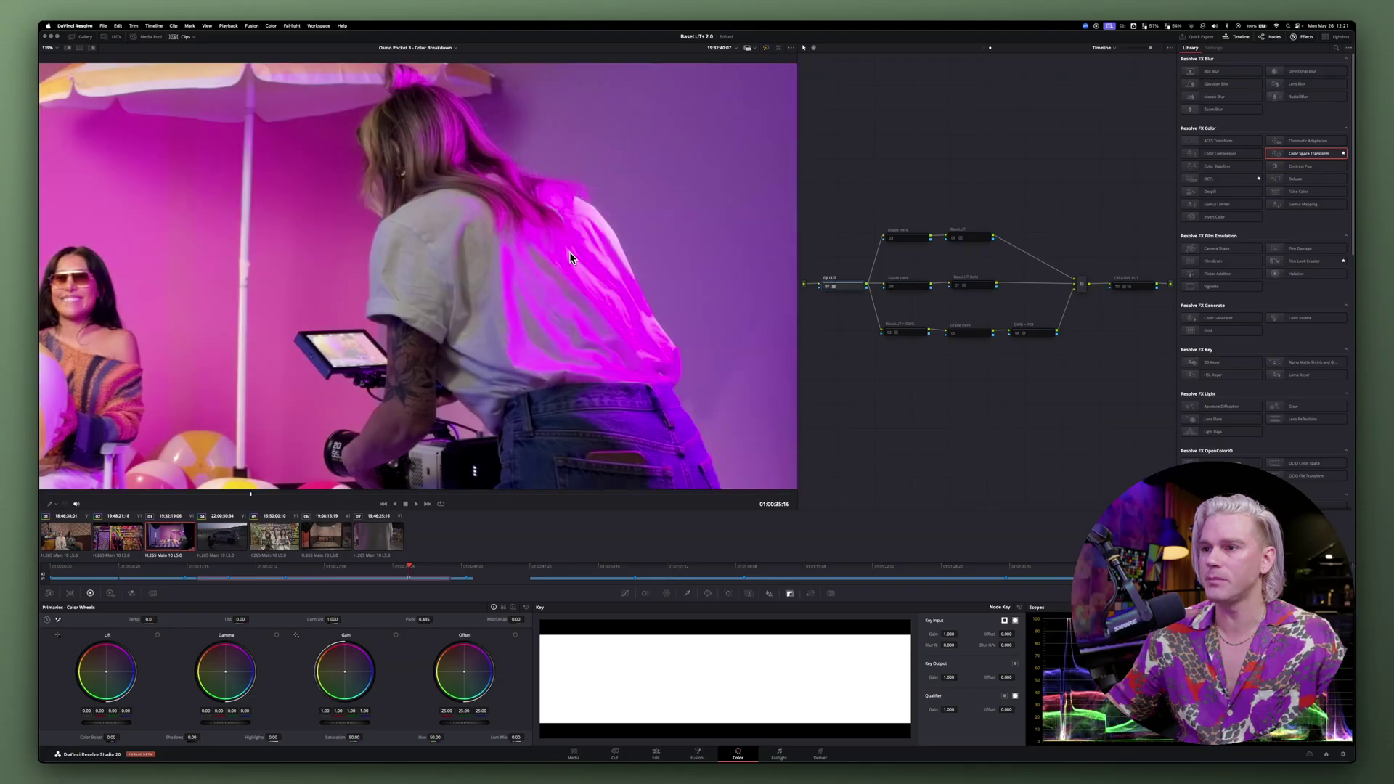
- Open the floating scopes and the custom curves, and toggle the DJI LUT to check its effect, ending with it disabled
key(super+shift+w)
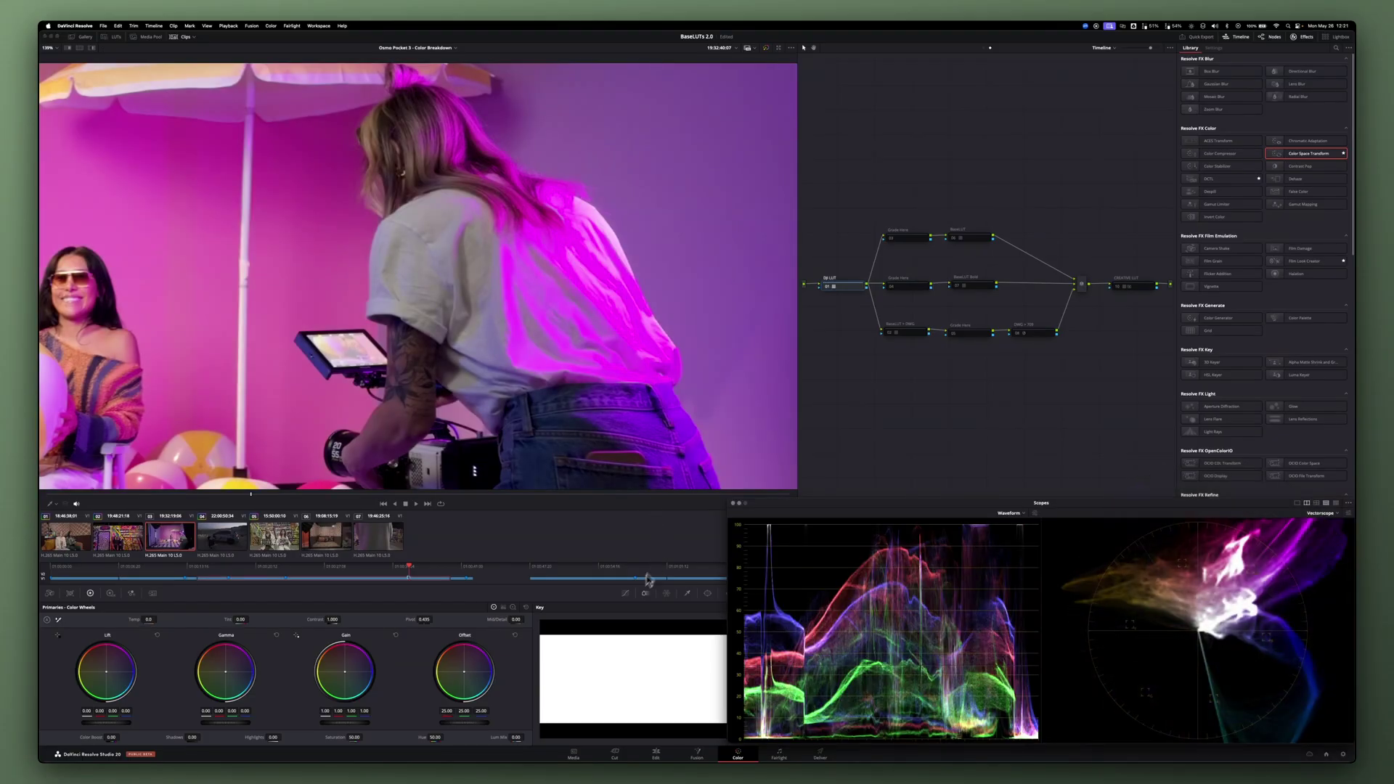
click(625, 593)
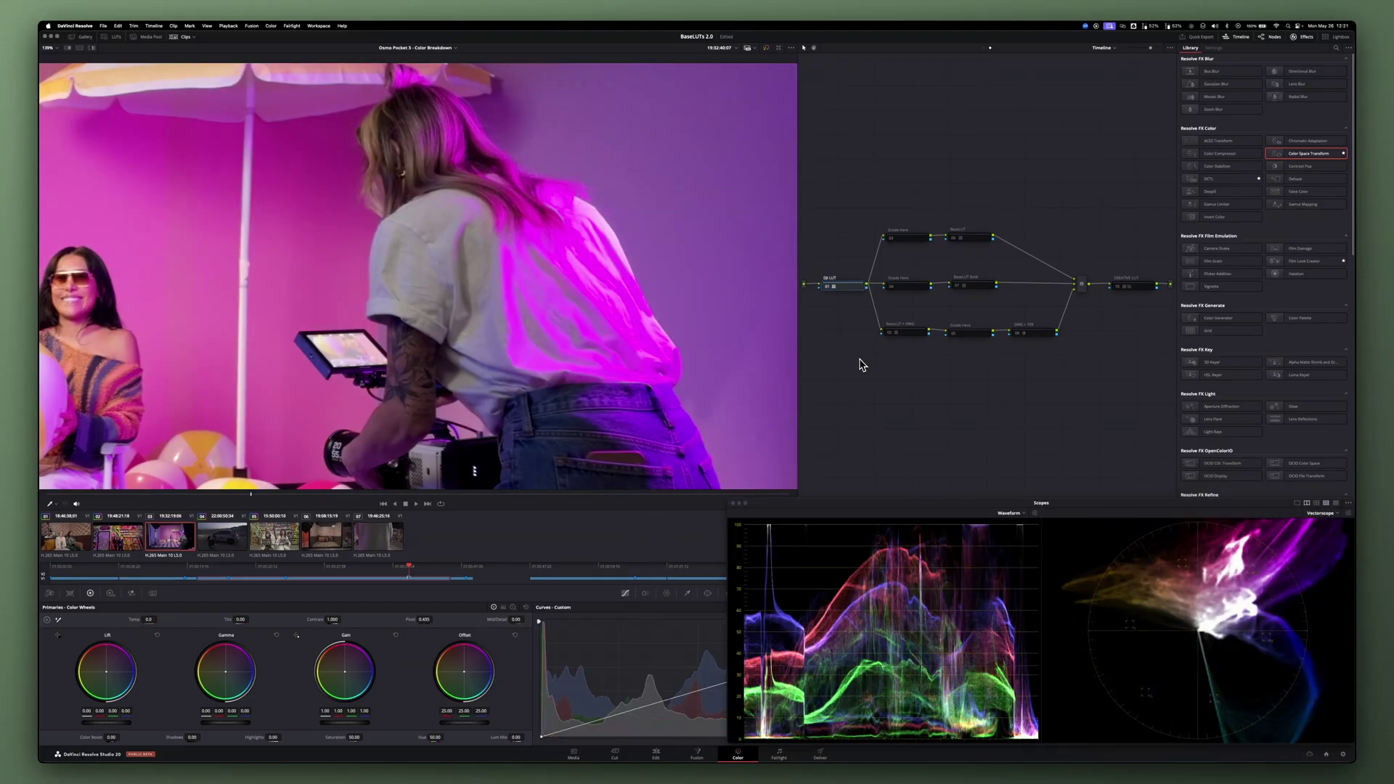
key(super+d)
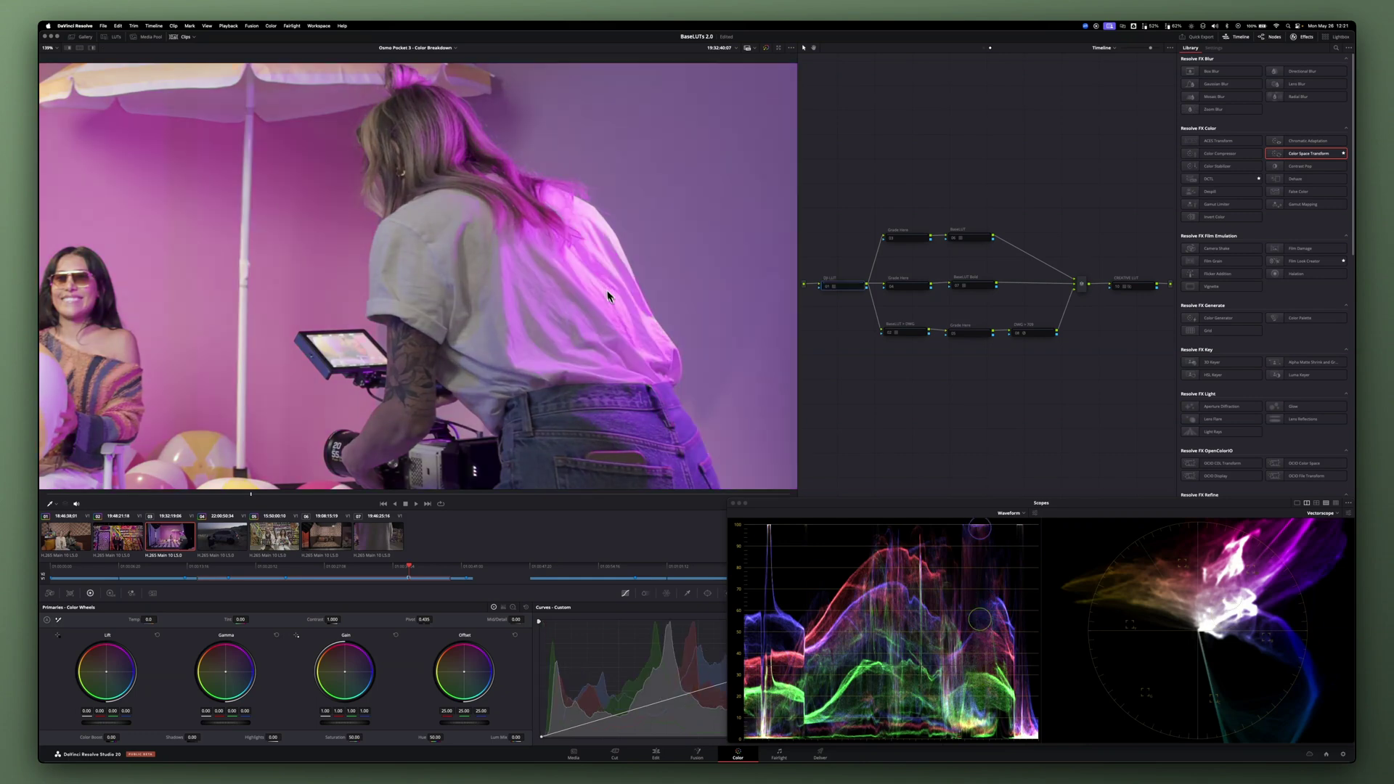
key(super+d)
key(super+d)
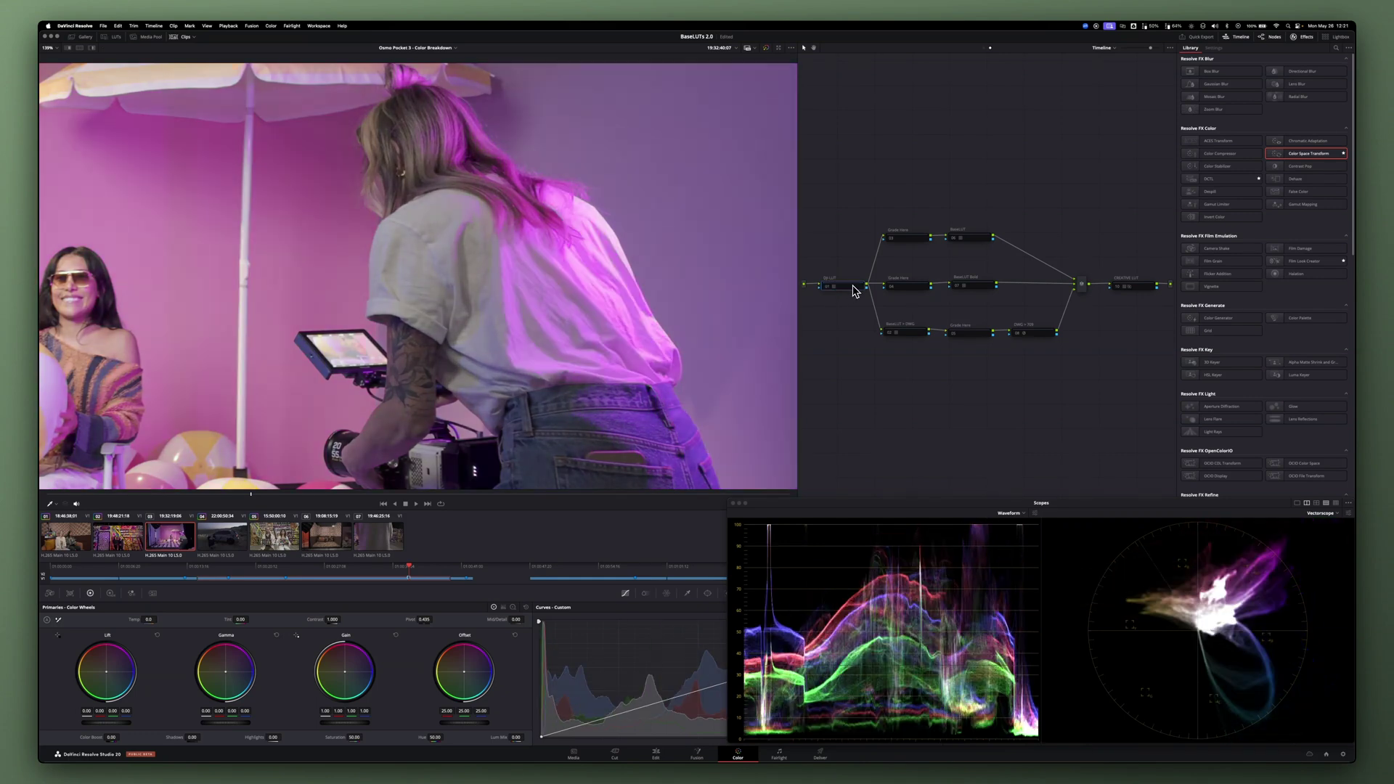
- Enable the BaseLUT node and compare it on and off on the magenta shirt highlights, finishing on the full frame
click(977, 240)
key(super+d)
key(super+d)
key(super+d)
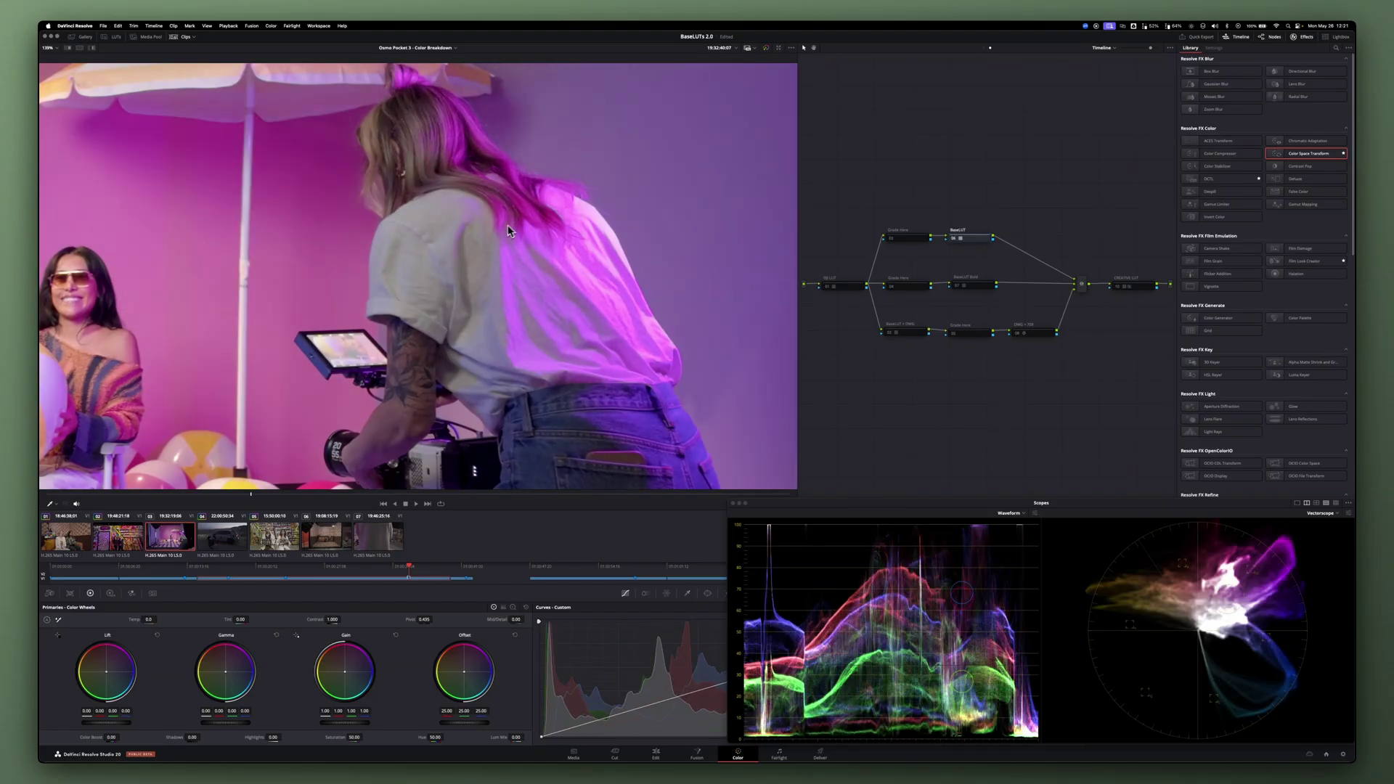
scroll(519, 232, down, 4)
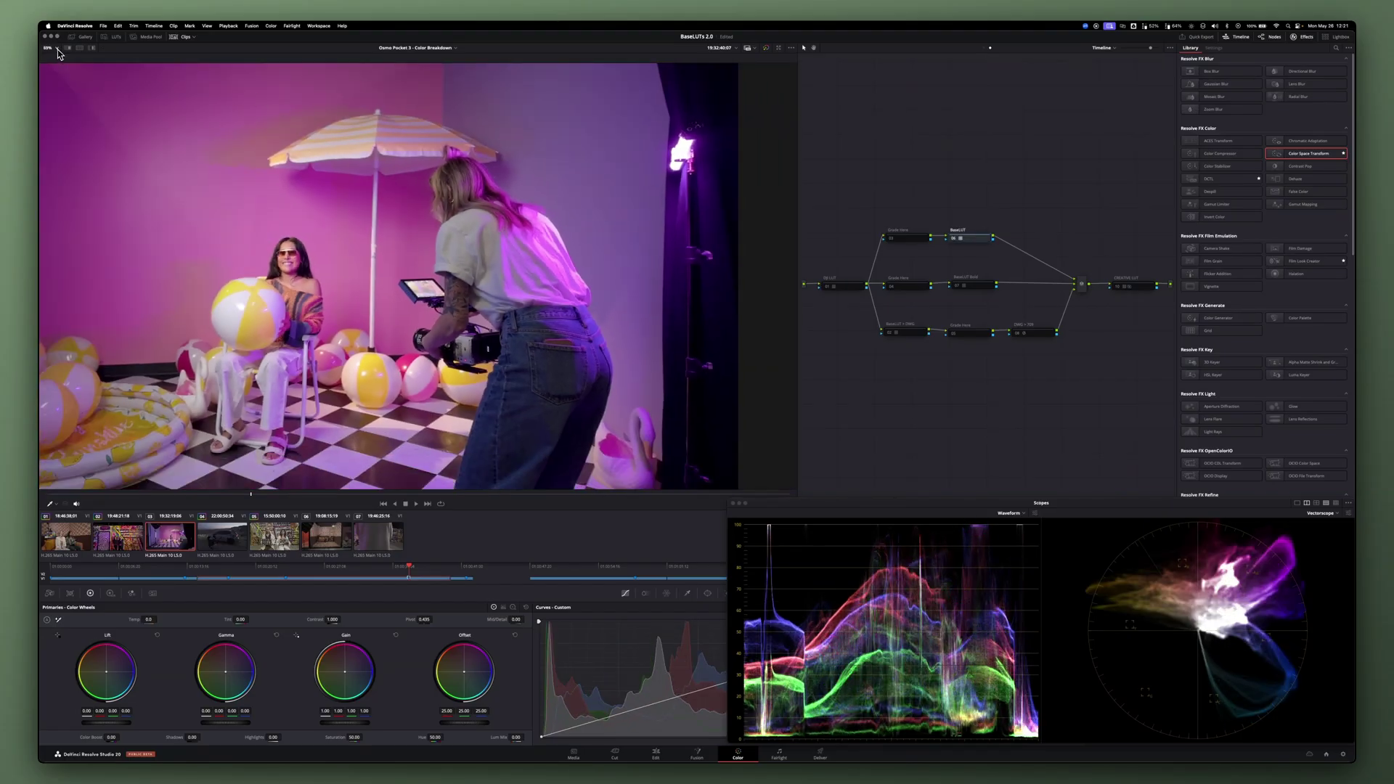
scroll(69, 67, down, 1)
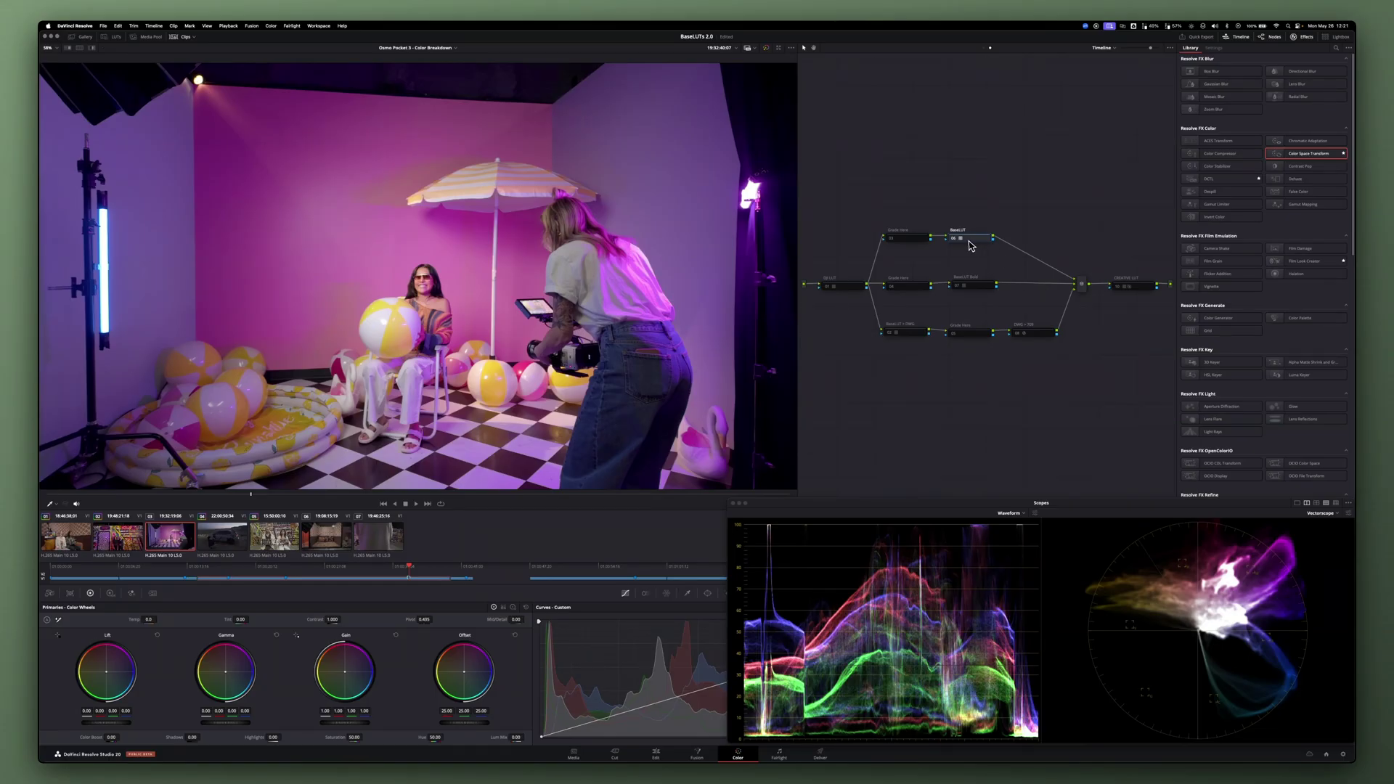
- Replace BaseLUT with the BaseLUT Bold node and toggle it to inspect the camera operator's shirt up close
key(super+d)
click(977, 286)
key(super+d)
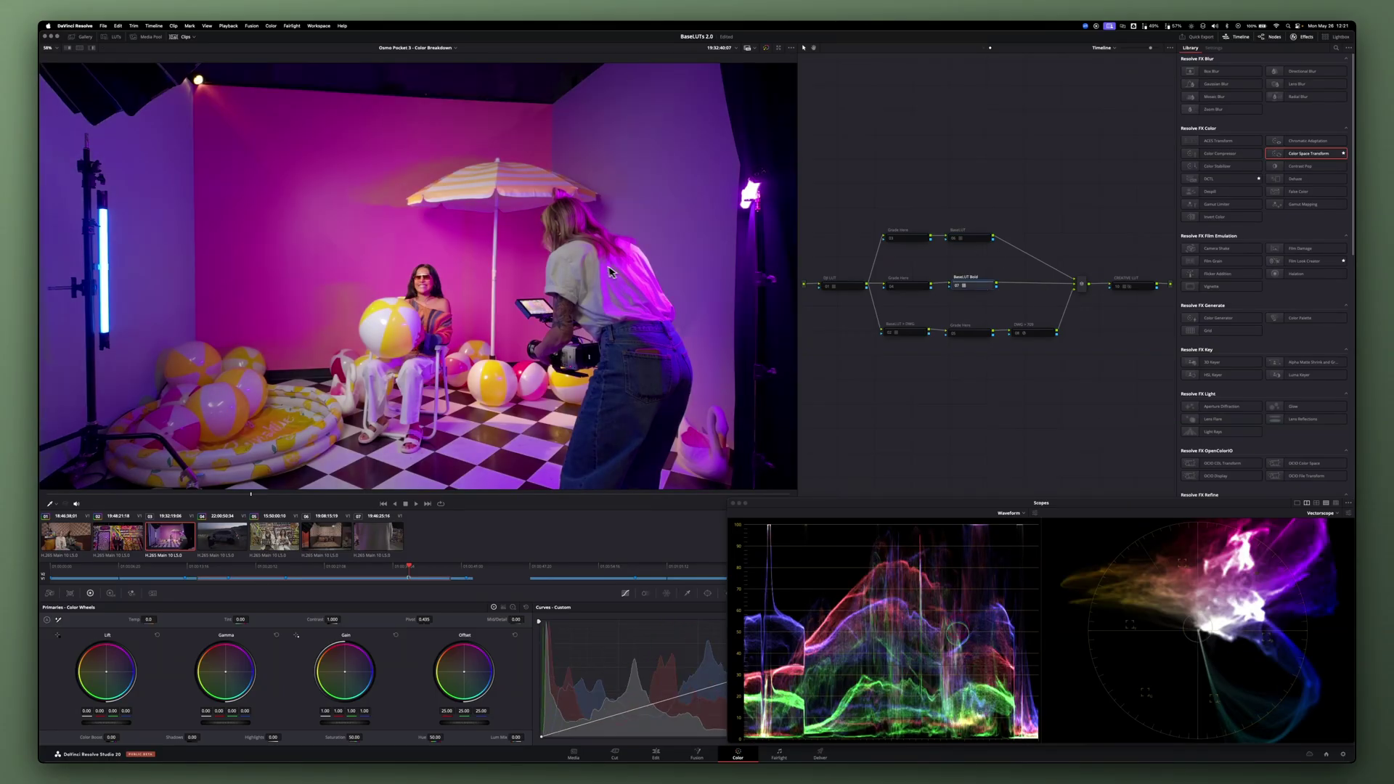
key(super+d)
key(super+d)
scroll(629, 286, up, 5)
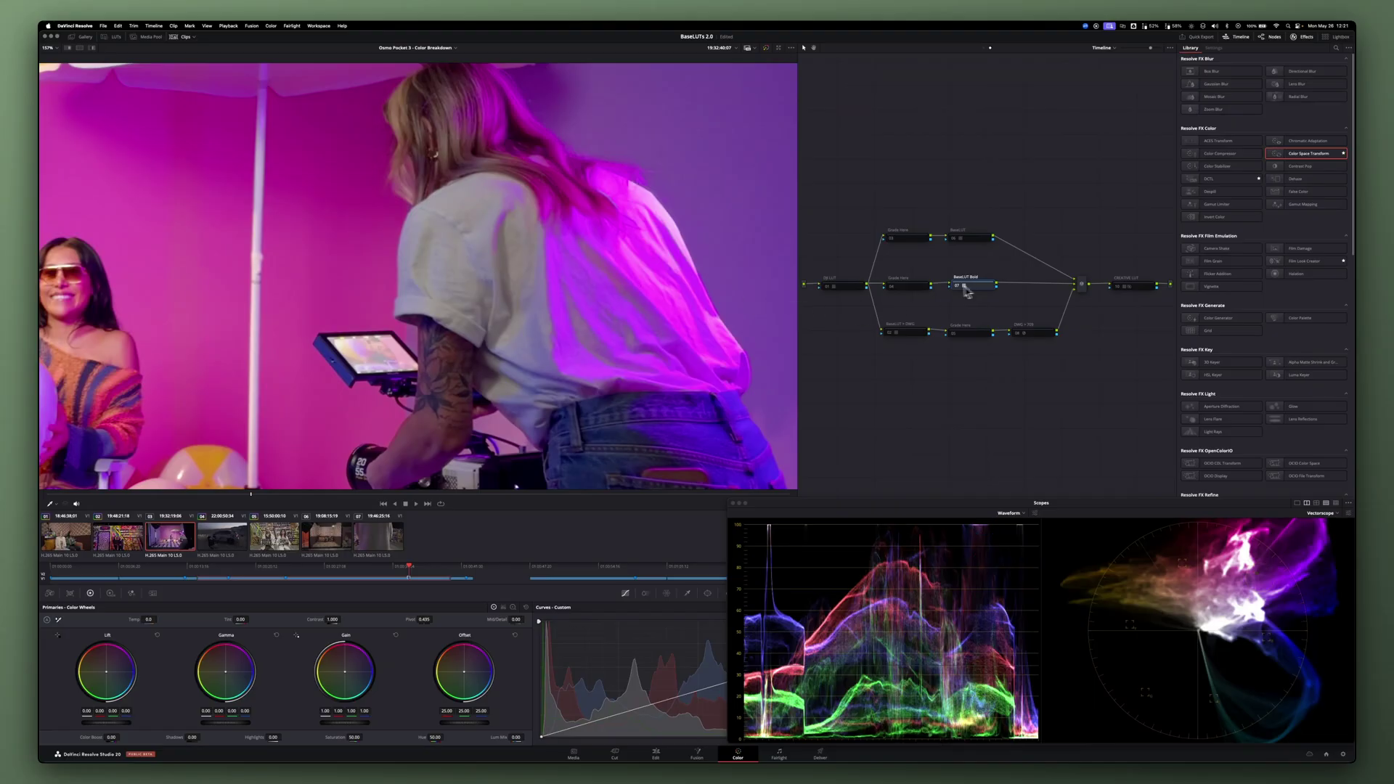
- Alternate between the DJI LUT and BaseLUT Bold nodes to compare the shirt's magenta highlights, ending on the DJI LUT
key(super+d)
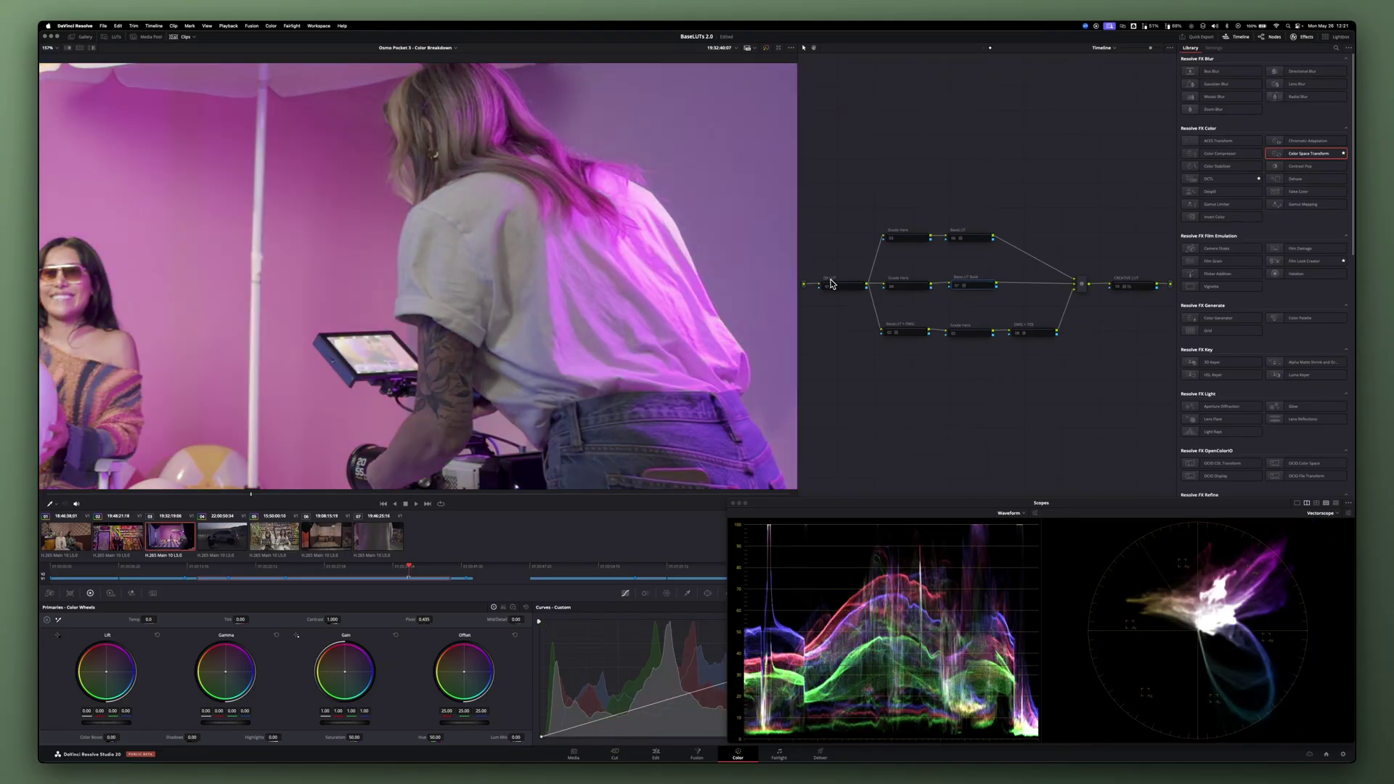
key(super+d)
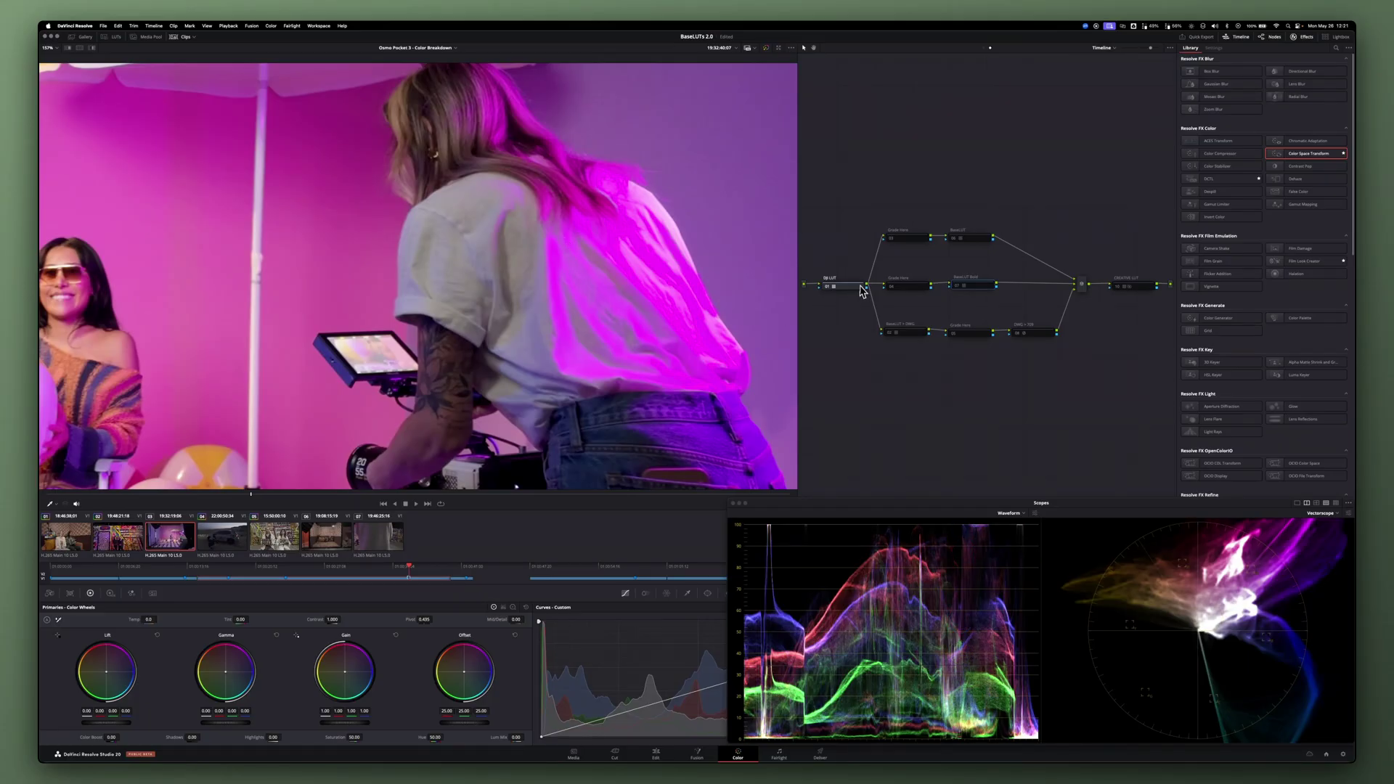
key(super+d)
key(super+d)
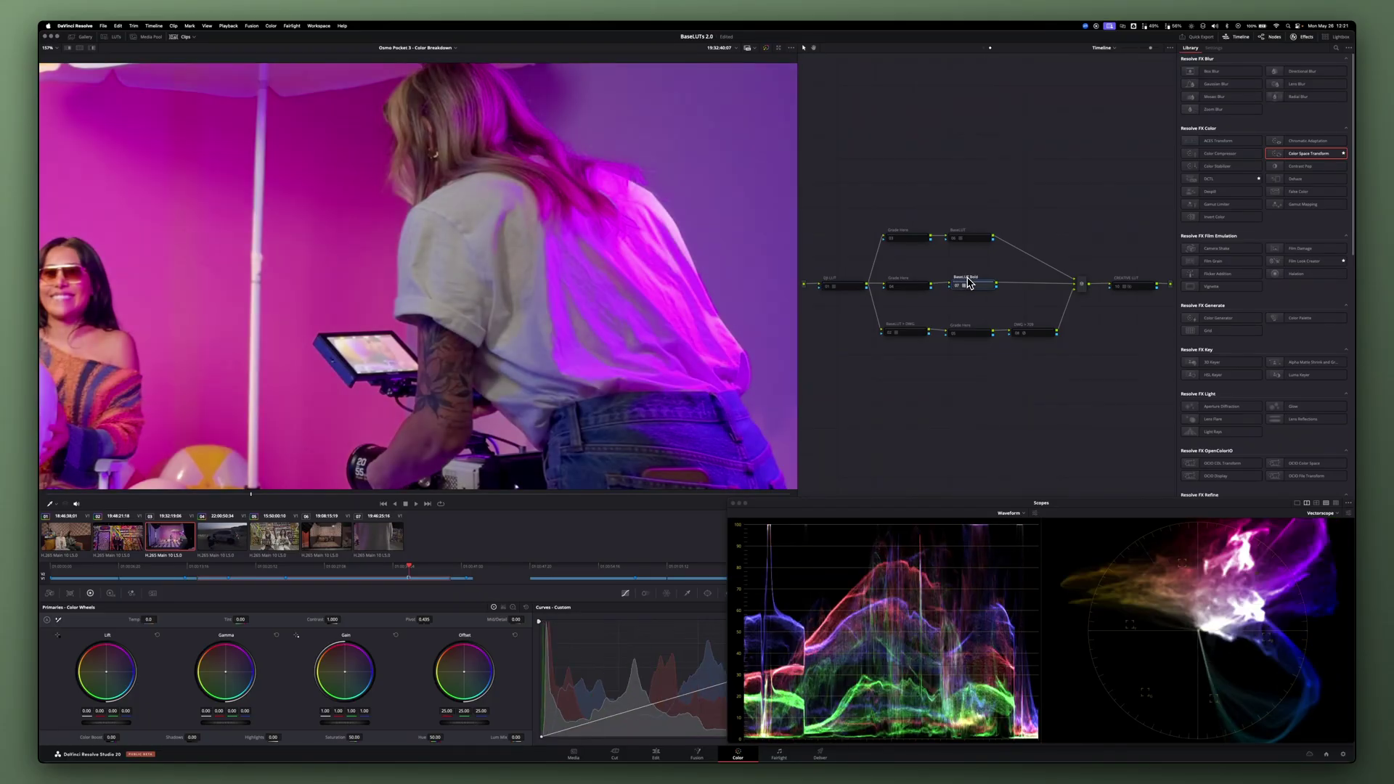
key(super+d)
click(834, 283)
key(super+d)
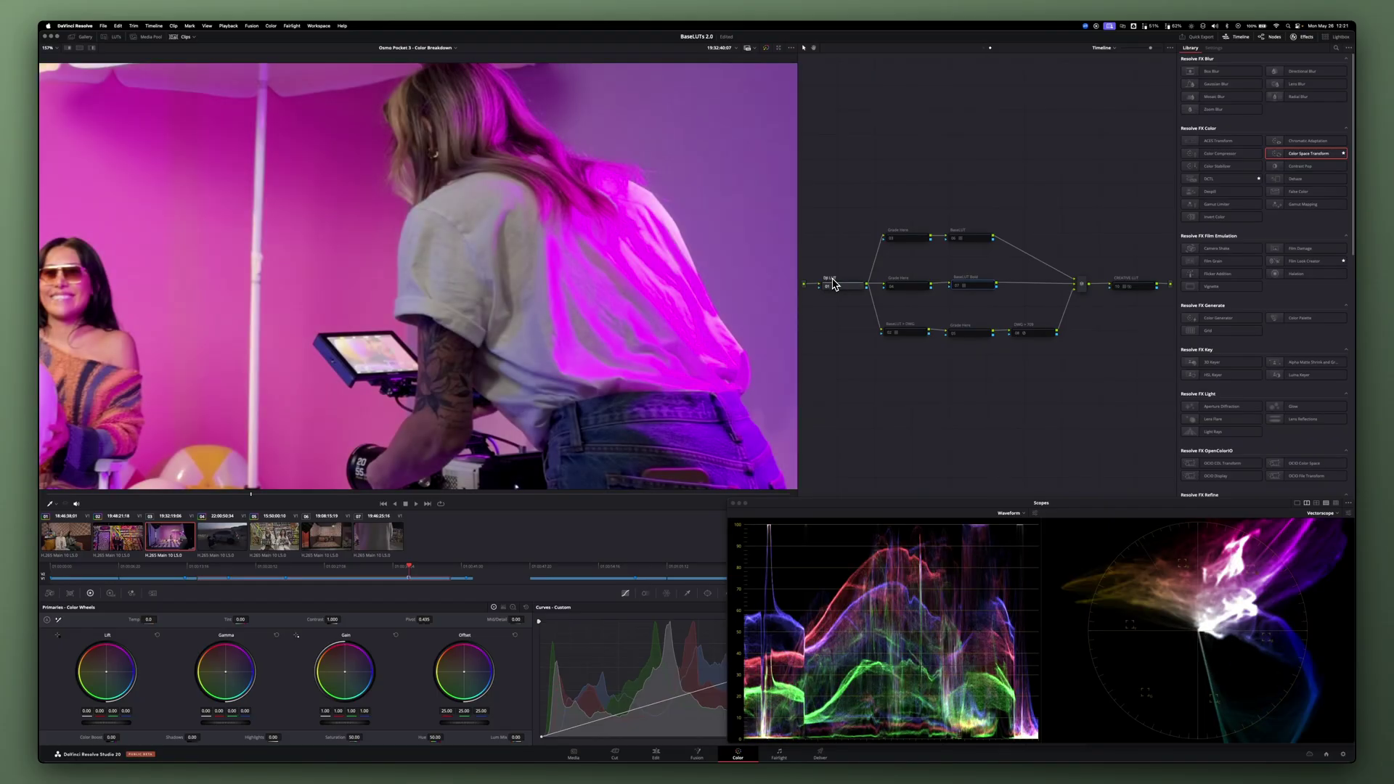
key(super+d)
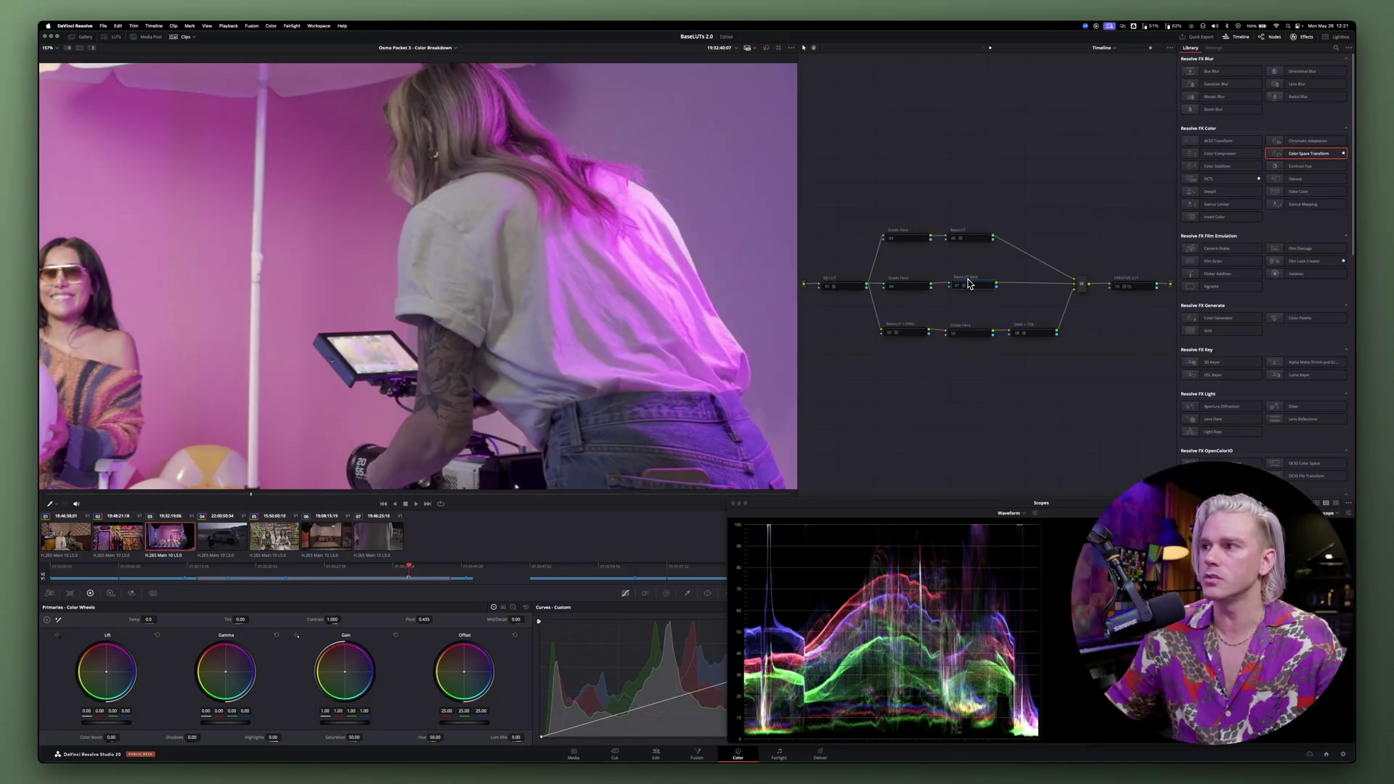
key(super+d)
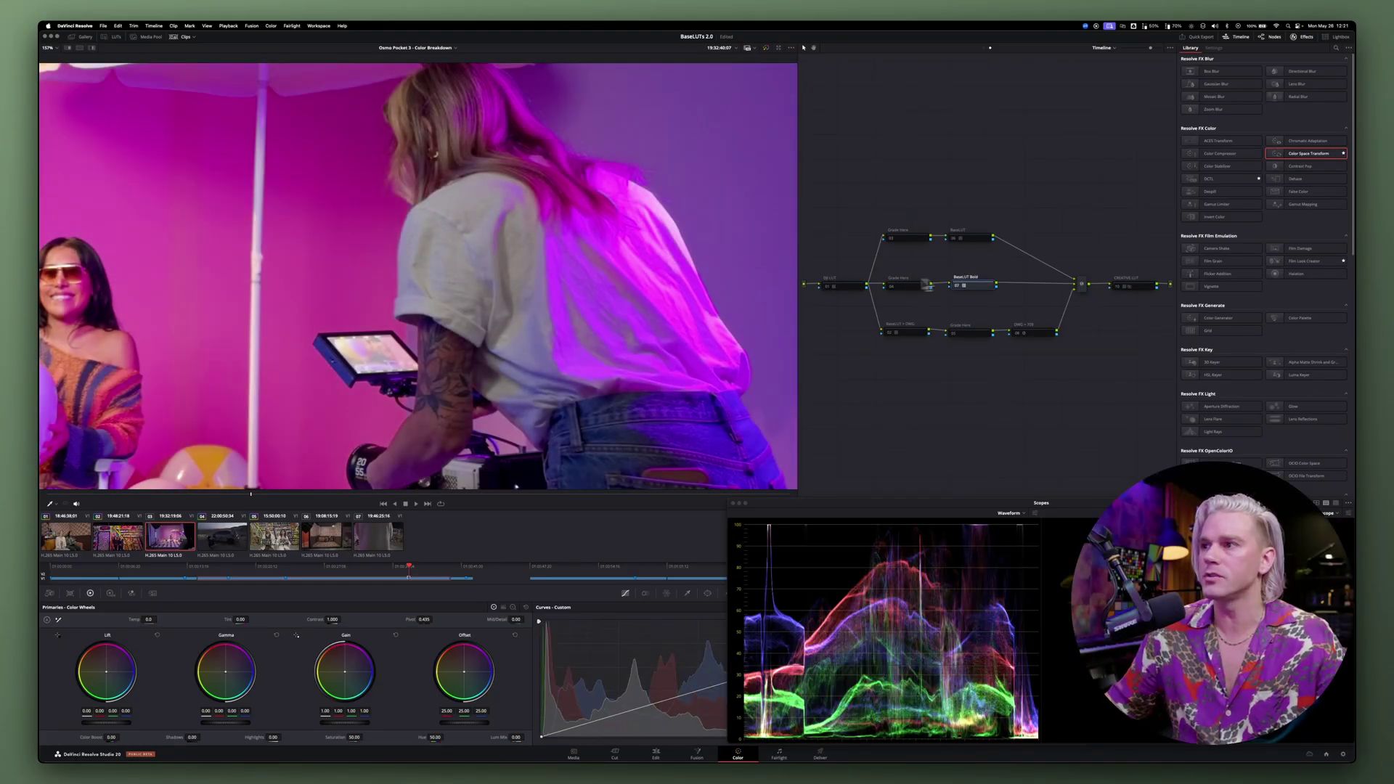
key(super+d)
key(super+d)
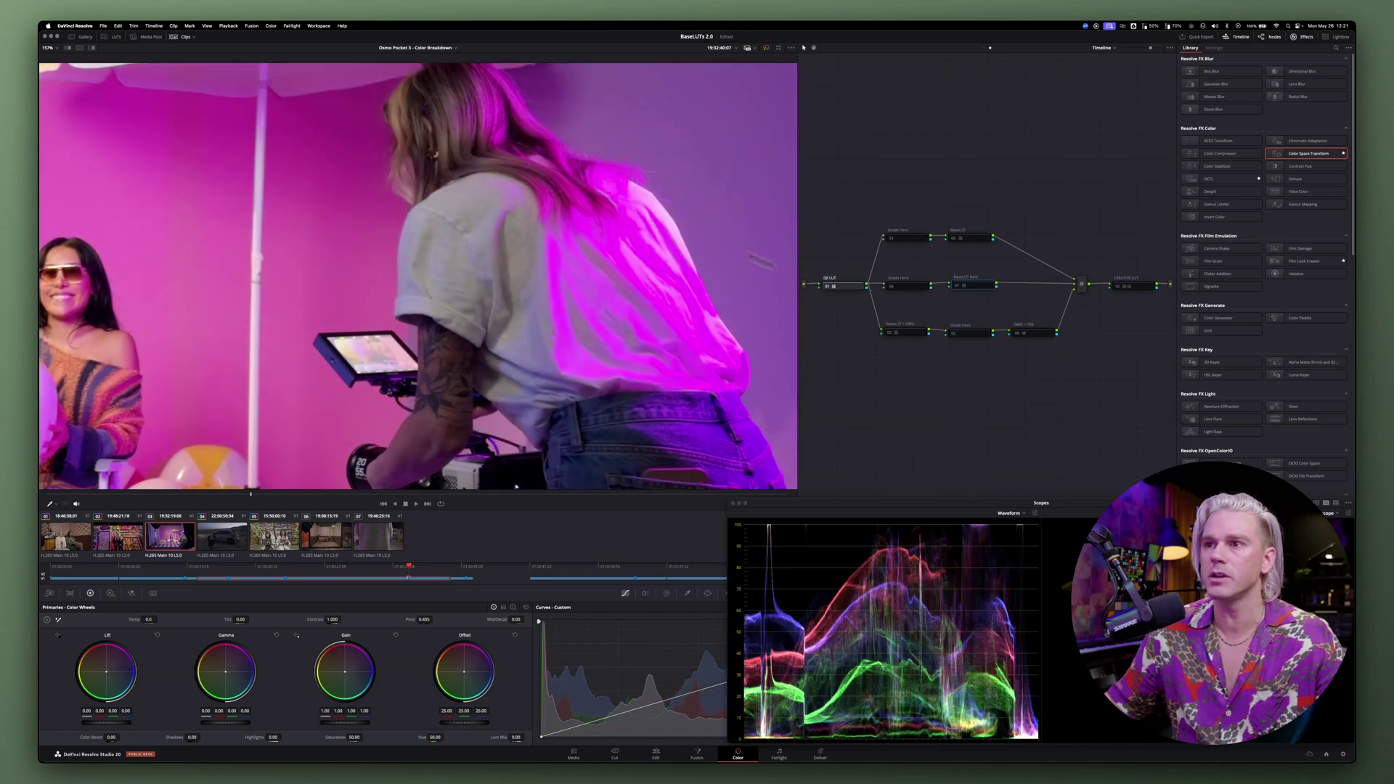
- Fit the viewer to the full frame and compare the DJI LUT on and off on the car clip, leaving it disabled
click(49, 47)
click(55, 58)
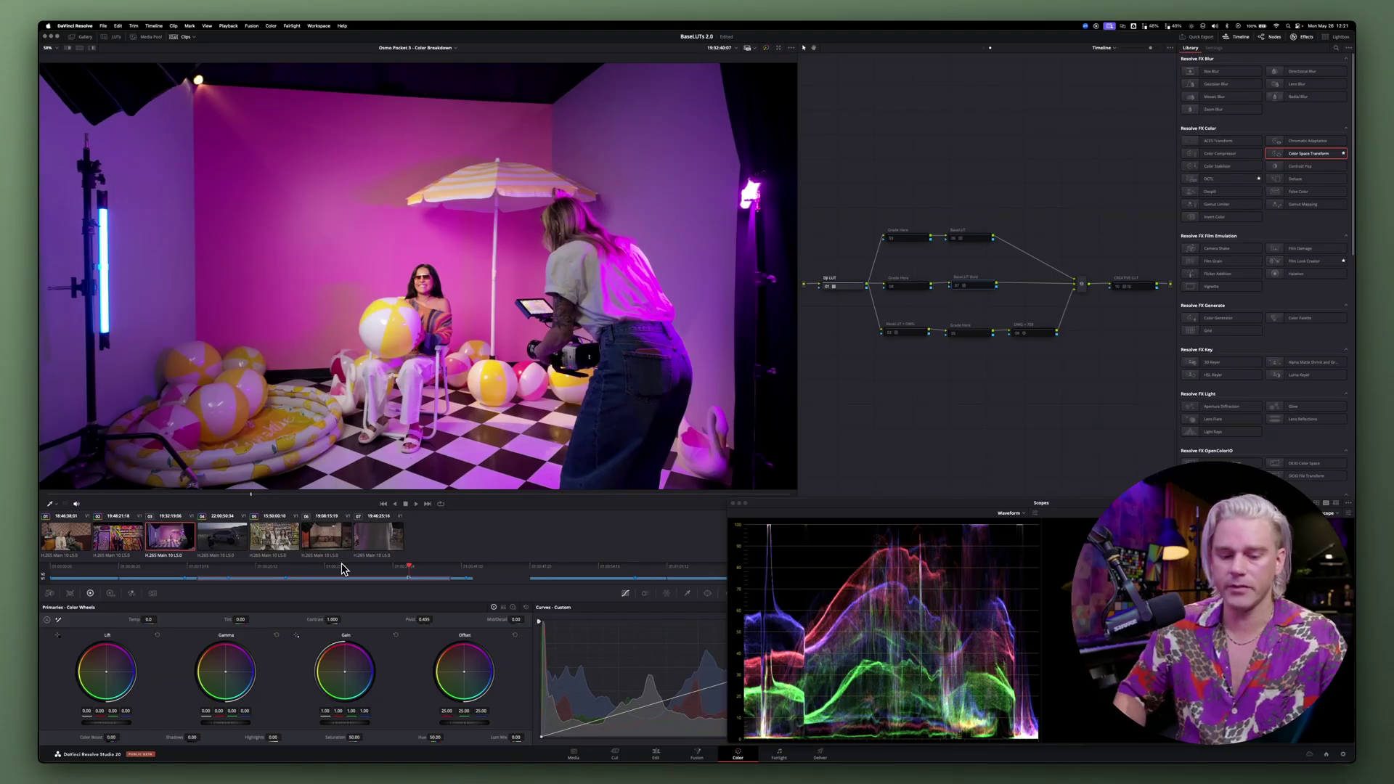
key(Down)
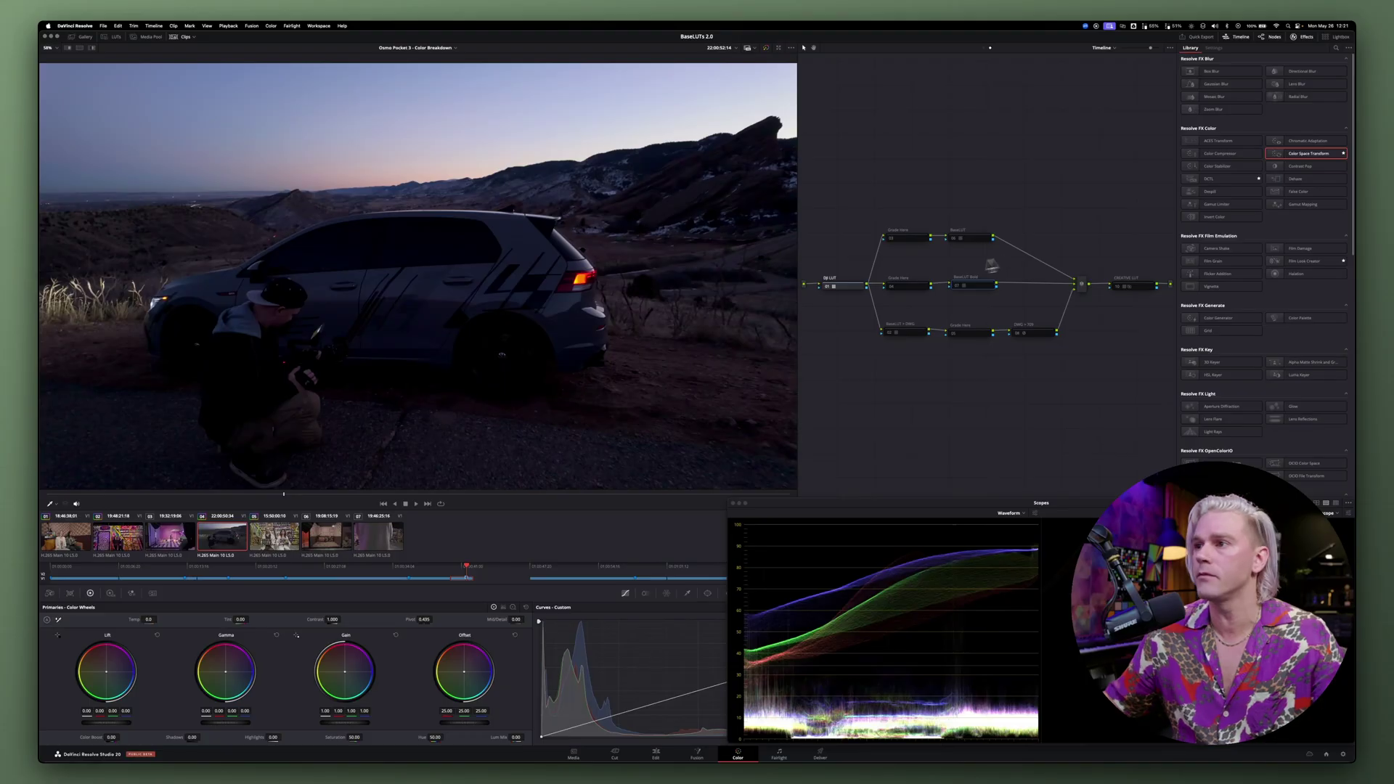
key(ctrl+d)
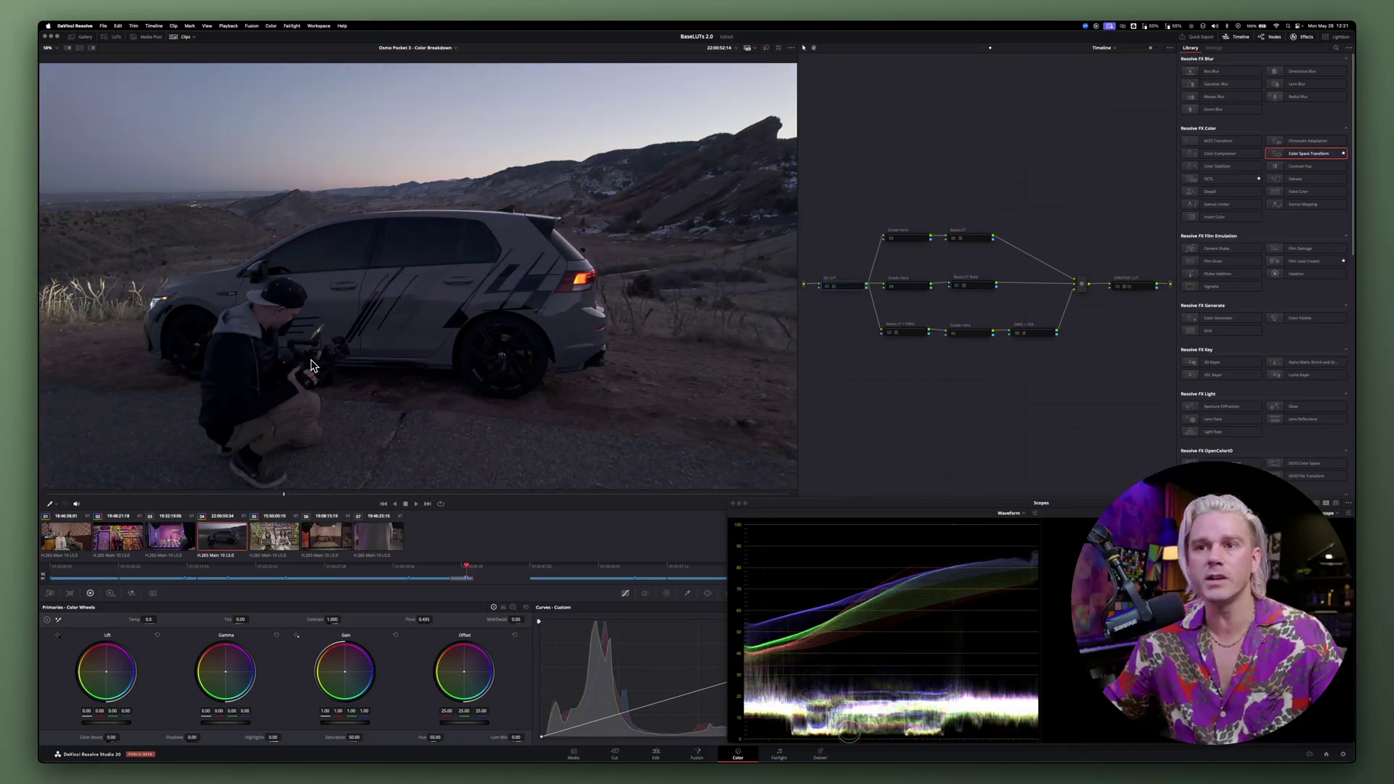
click(846, 288)
key(ctrl+d)
key(ctrl+d)
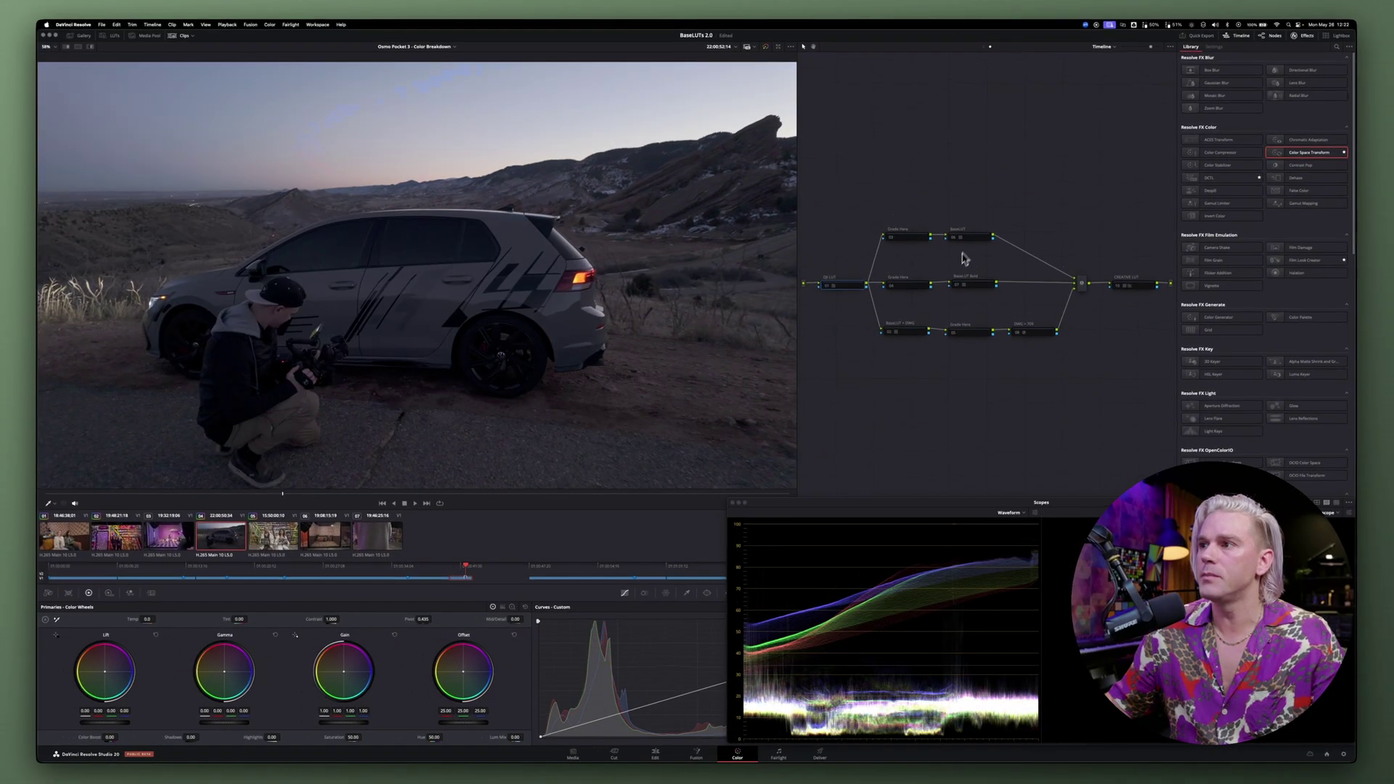
- Compare the BaseLUT node with the BaseLUT > DWG branch on the car clip, ending with only BaseLUT enabled
click(968, 238)
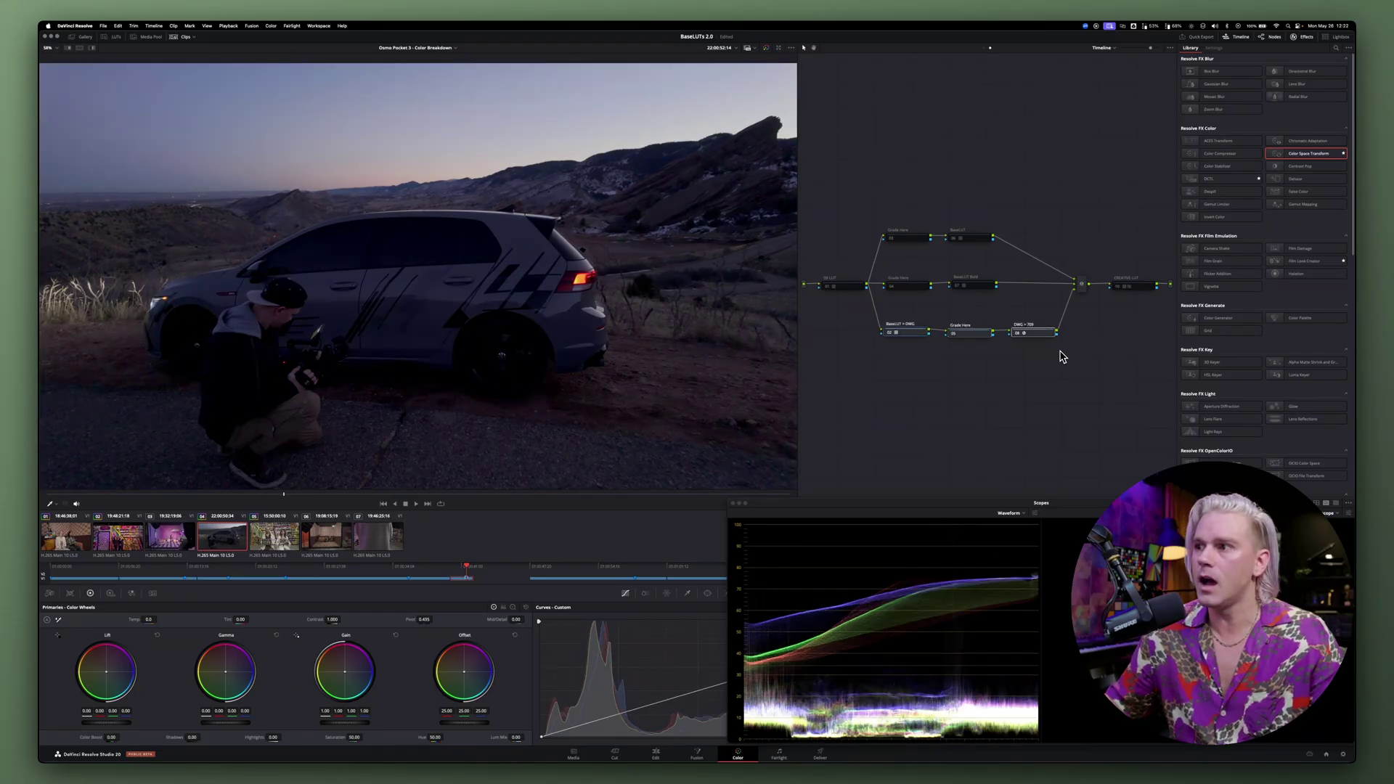
key(super+d)
click(978, 242)
key(super+d)
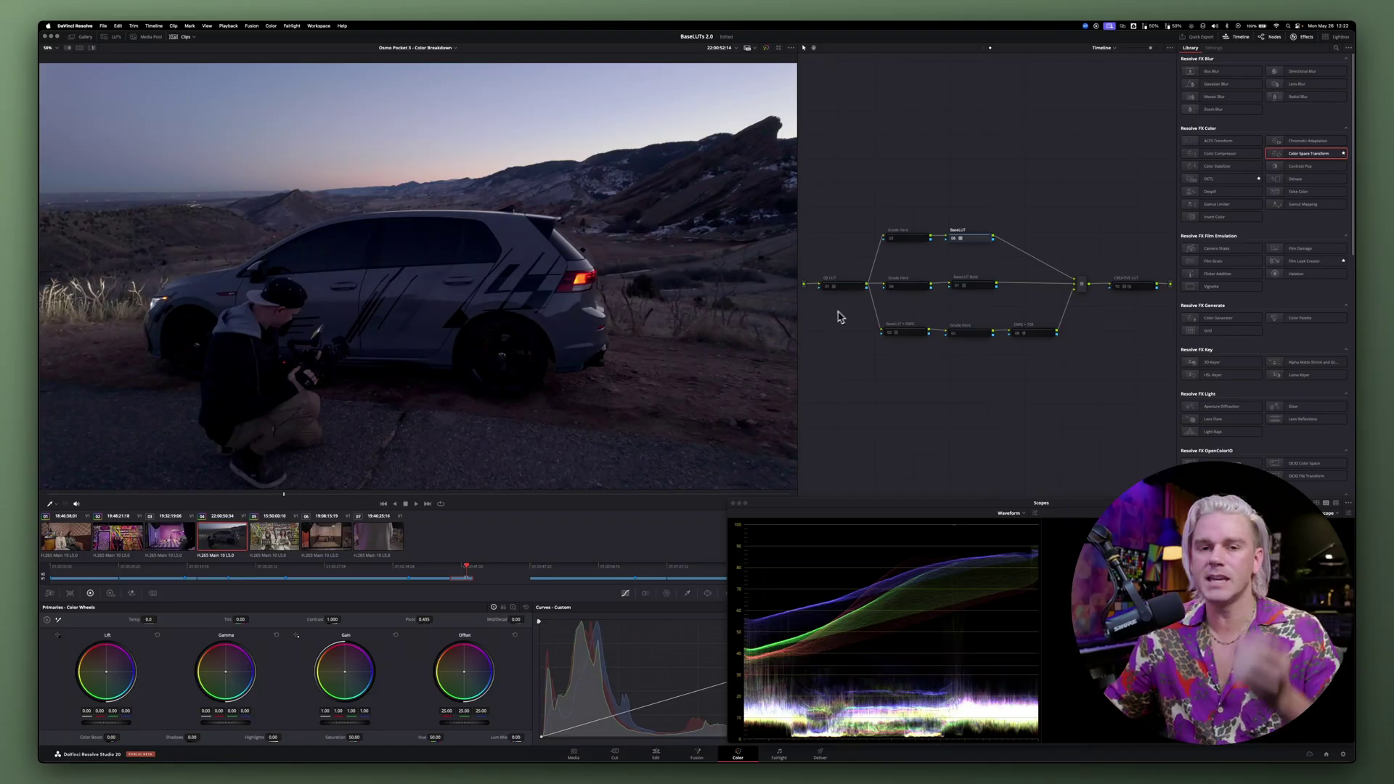
- Return to the beach-ball clip and step back to the frame of the seated woman without the camera operator
click(437, 569)
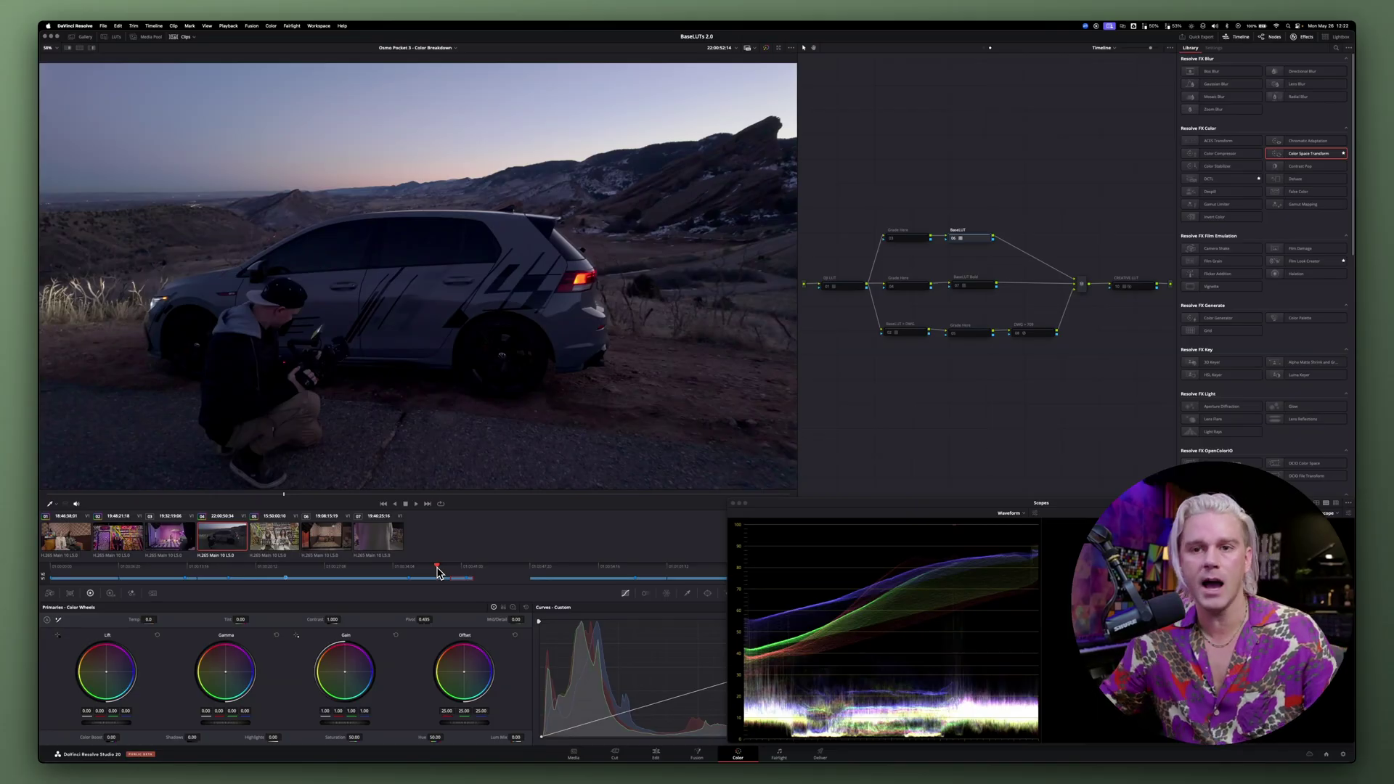
key(Up)
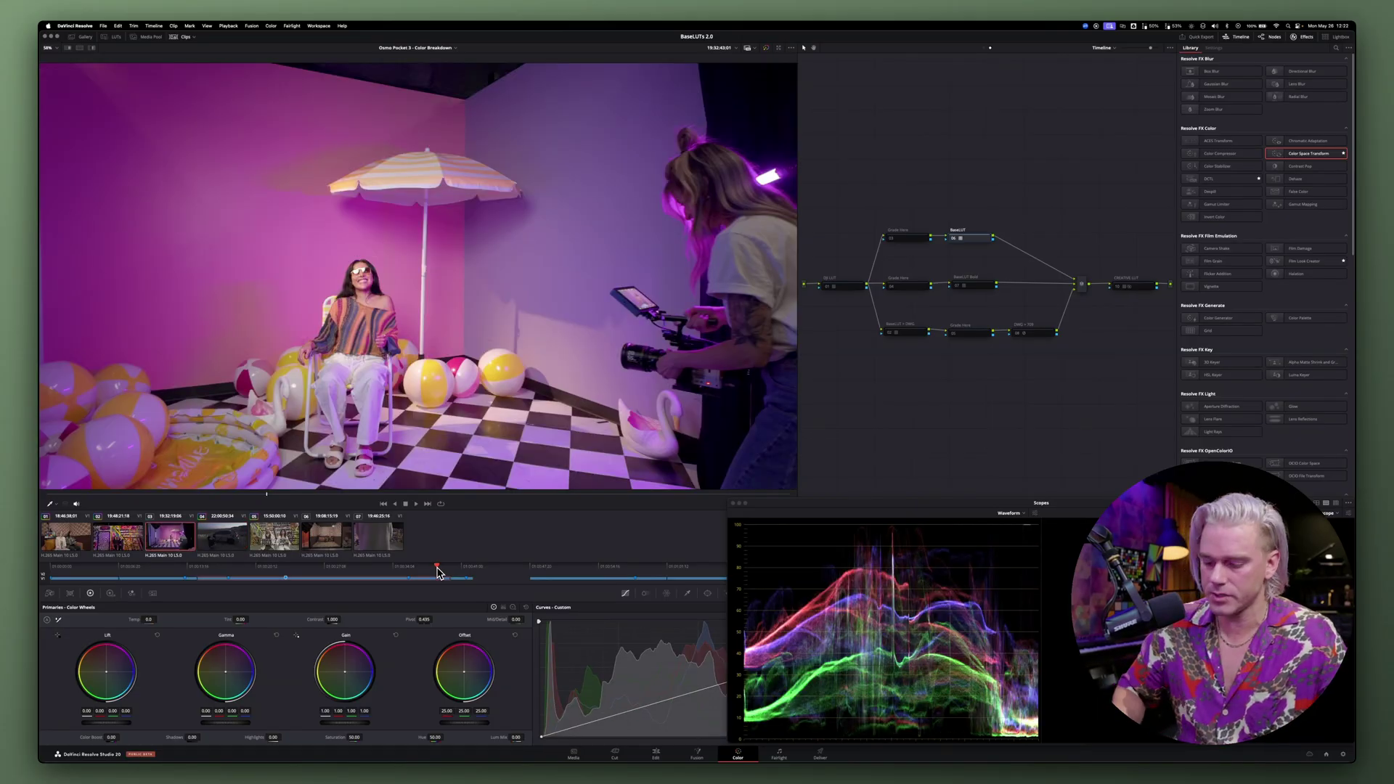
key(shift+Left)
key(shift+Left)
key(shift+Left)
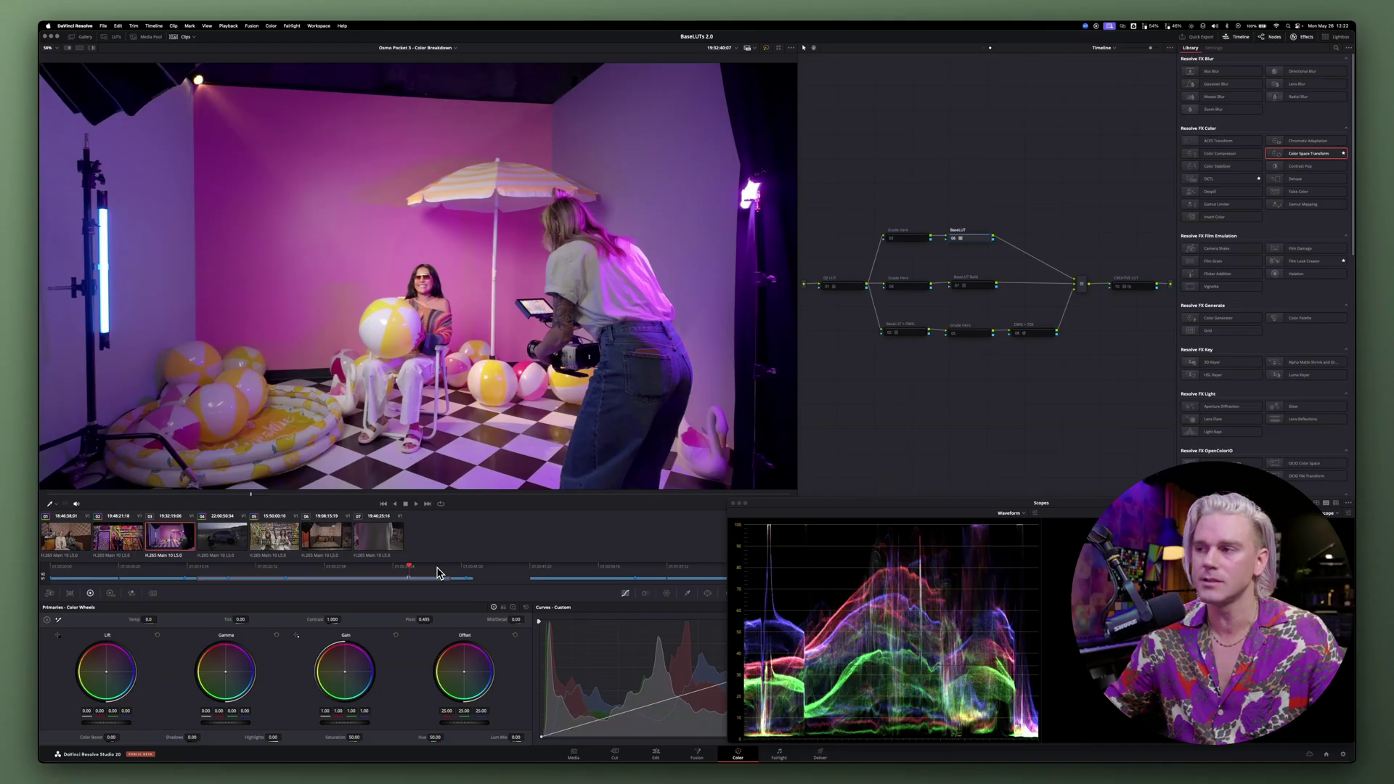
key(shift+Left)
key(shift+Left)
key(shift+Left)
key(shift+Left)
key(shift+Left)
key(shift+Left)
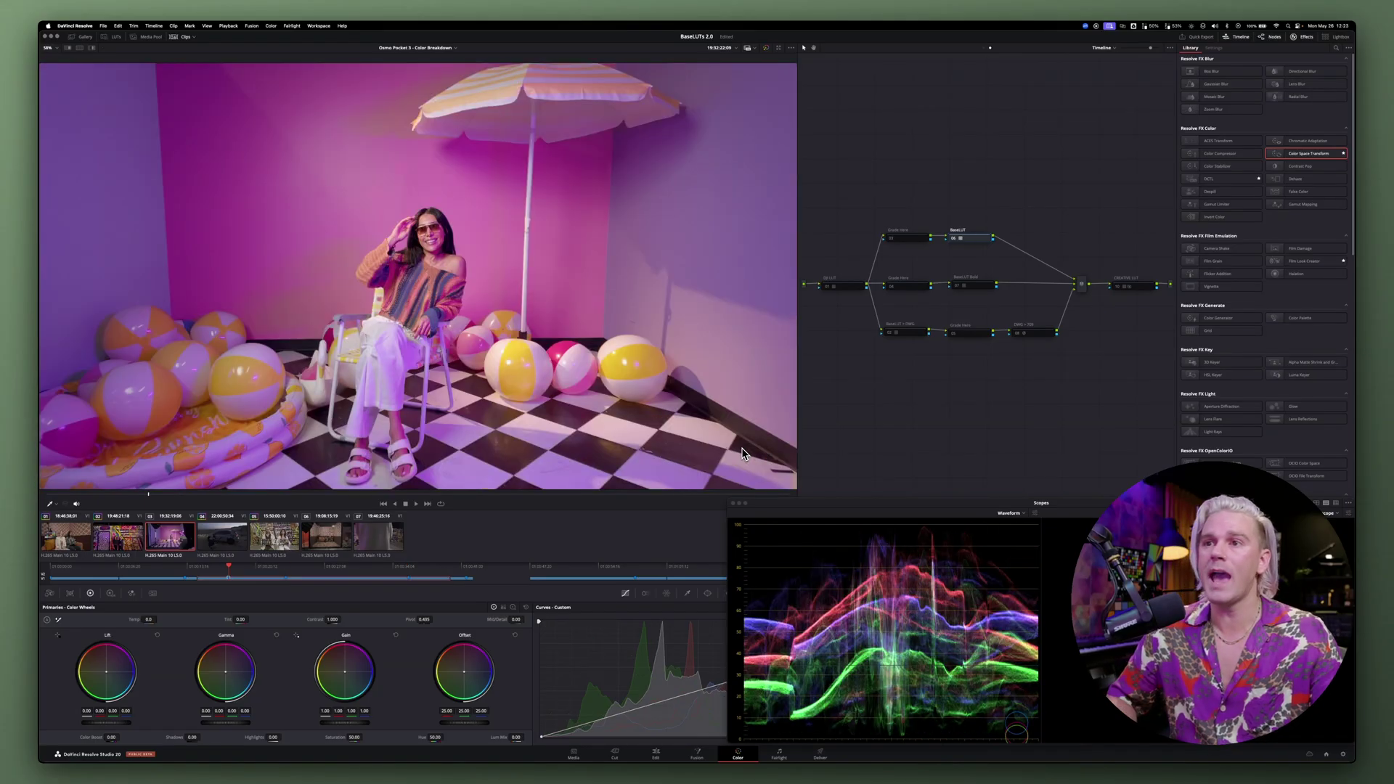
- Disable BaseLUT, enable the BaseLUT Bold node in its place and switch the node graph from timeline to clip level
key(ctrl+d)
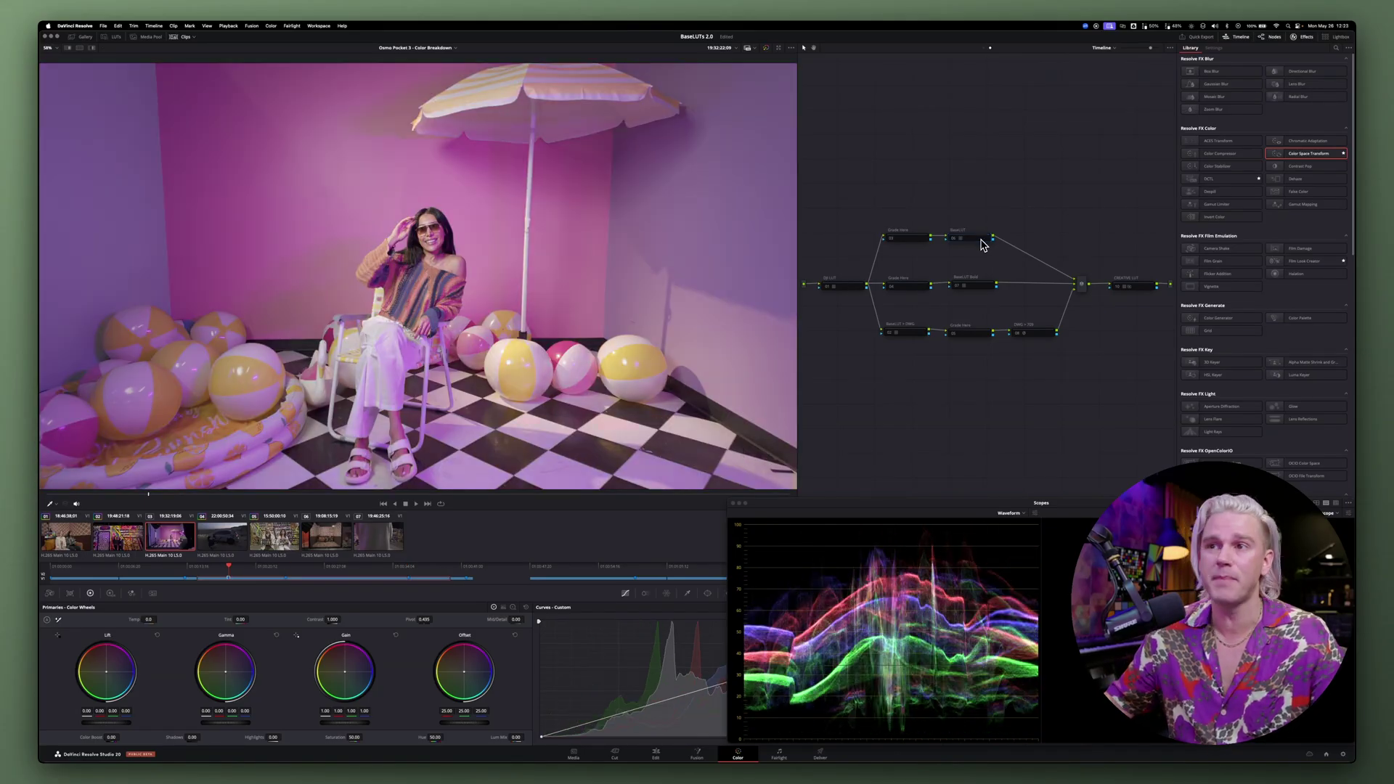
click(983, 287)
key(ctrl+d)
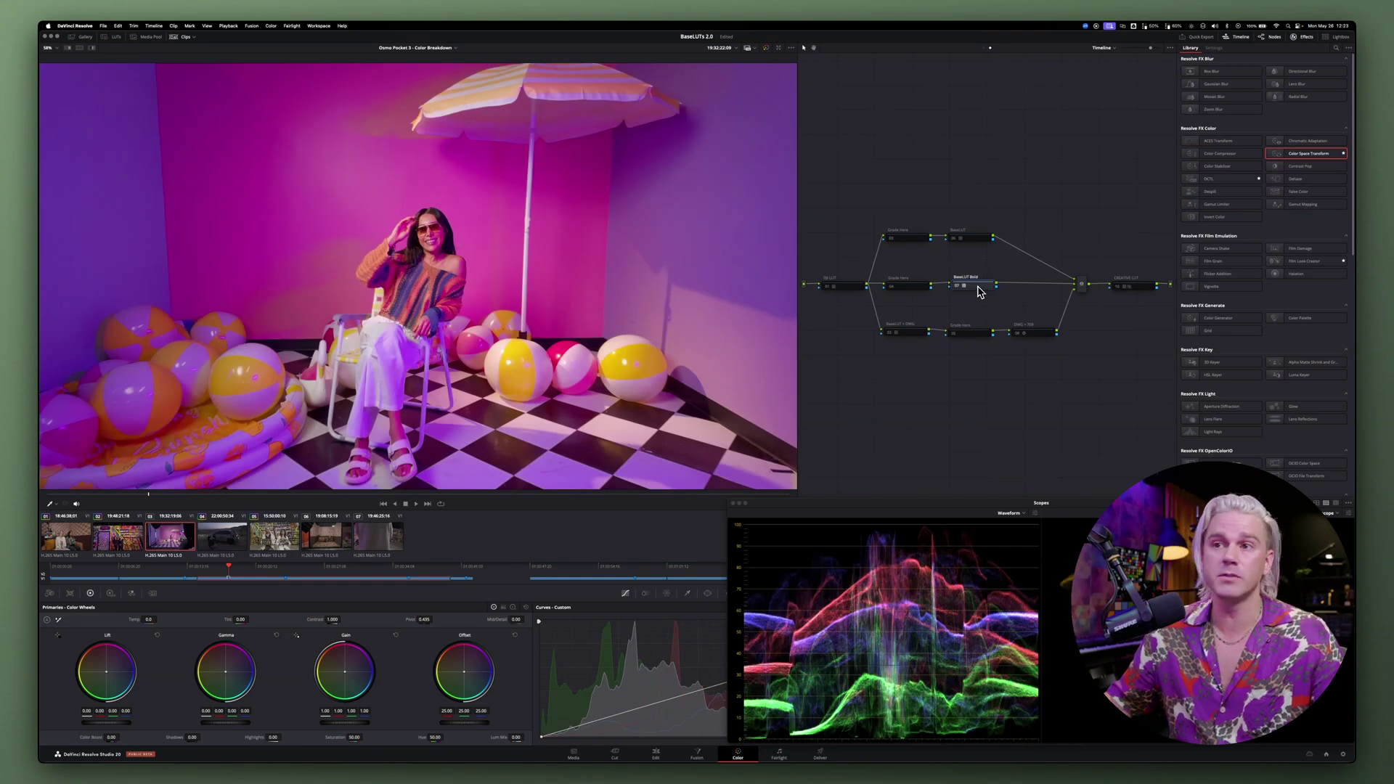
click(985, 49)
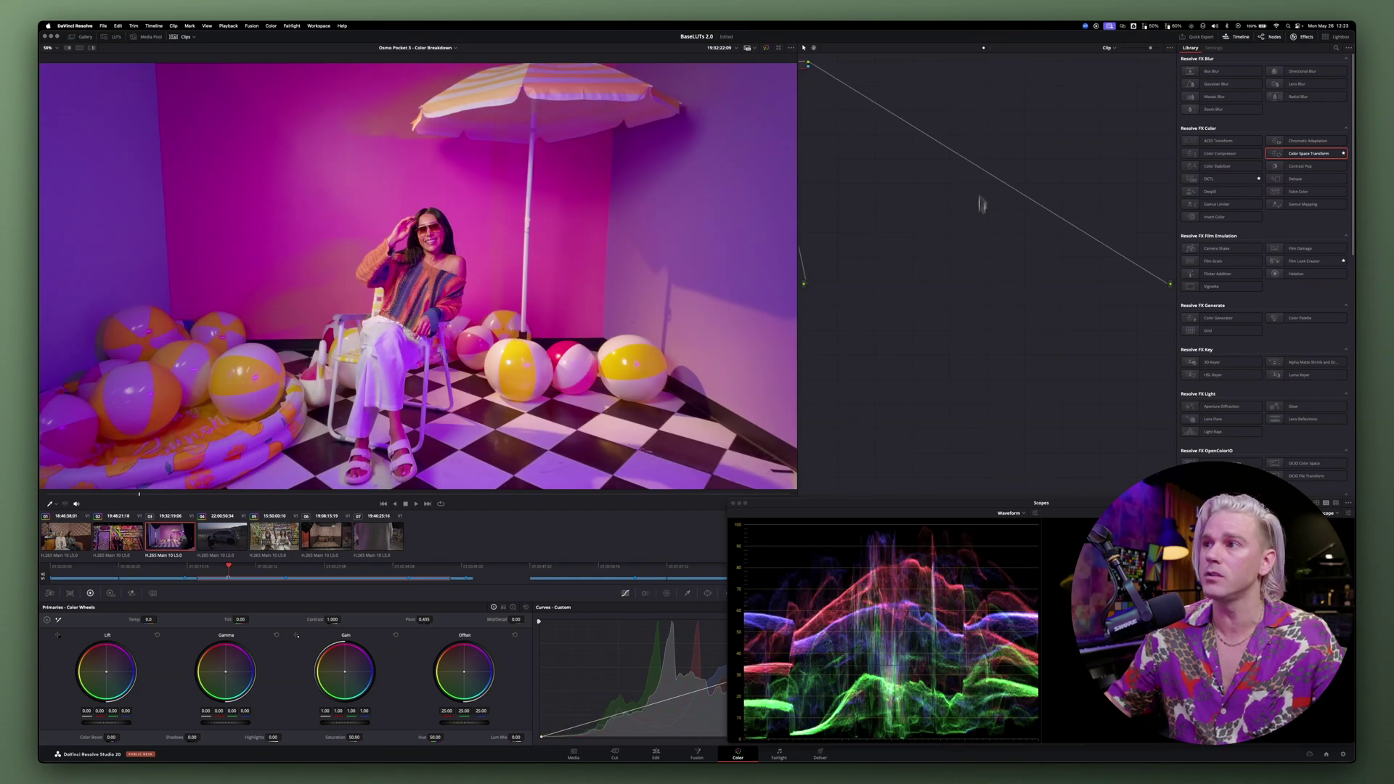
- Clean up the beach-ball clip's node graph and lower the saturation of node 02 to about 41
right_click(848, 133)
click(877, 200)
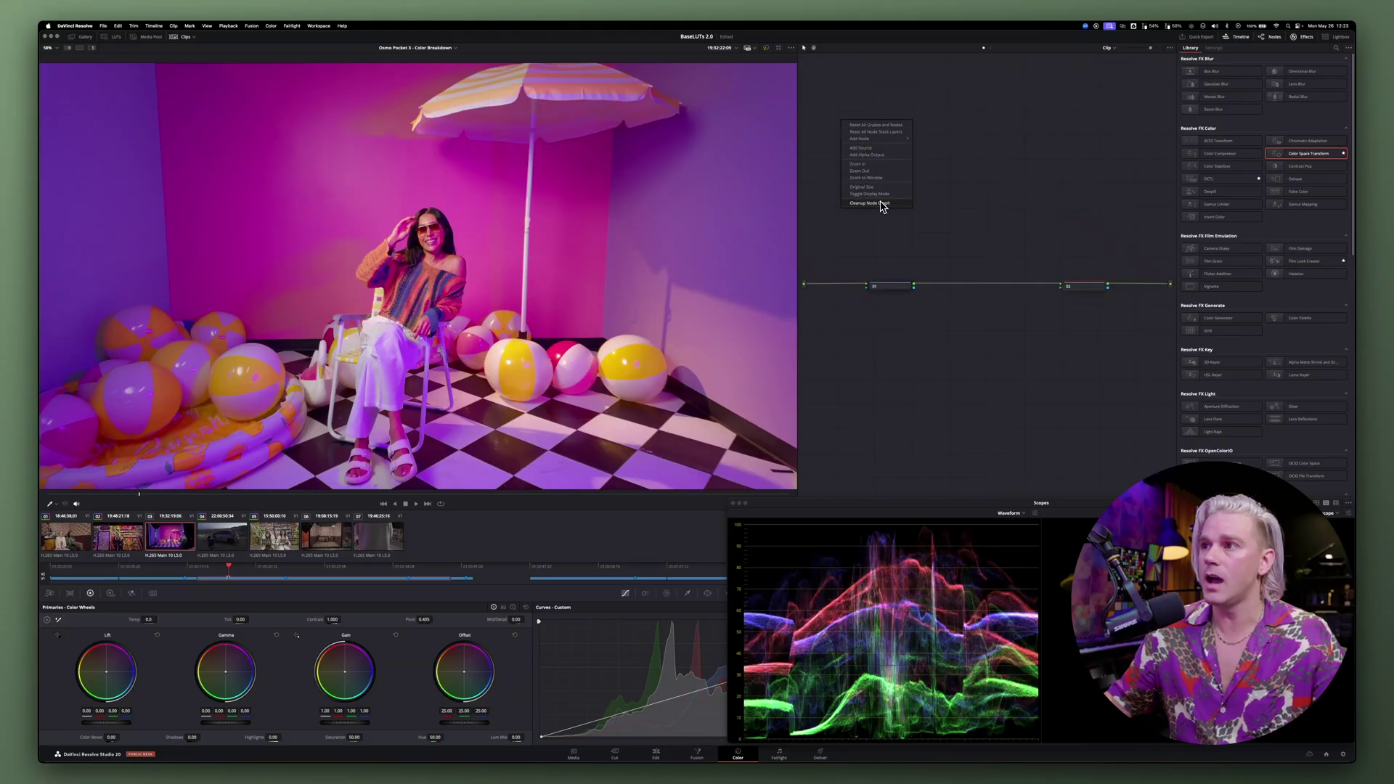
drag(358, 738, 365, 738)
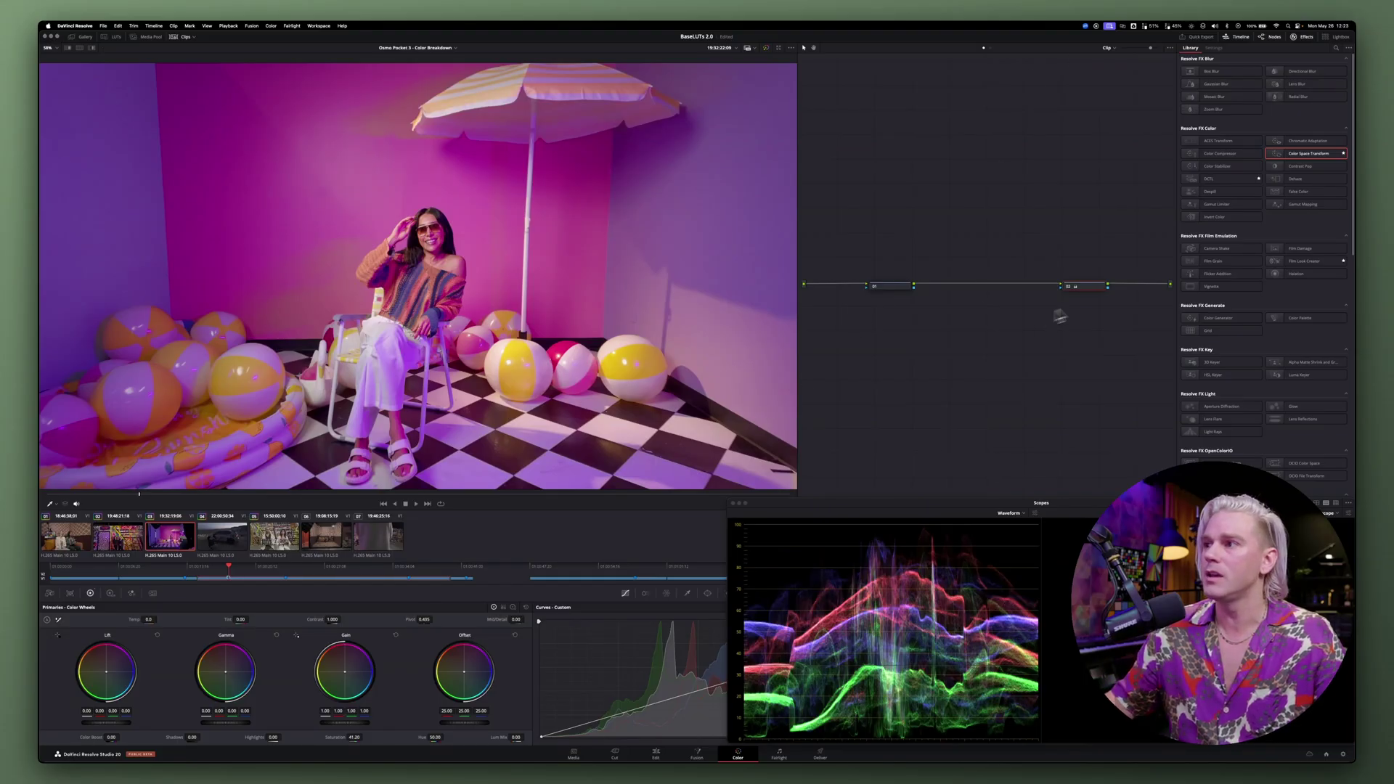
- Back at timeline level, try the BaseLUT > DWG branch instead of BaseLUT Bold, ending with only BaseLUT and CREATIVE LUT enabled
click(989, 48)
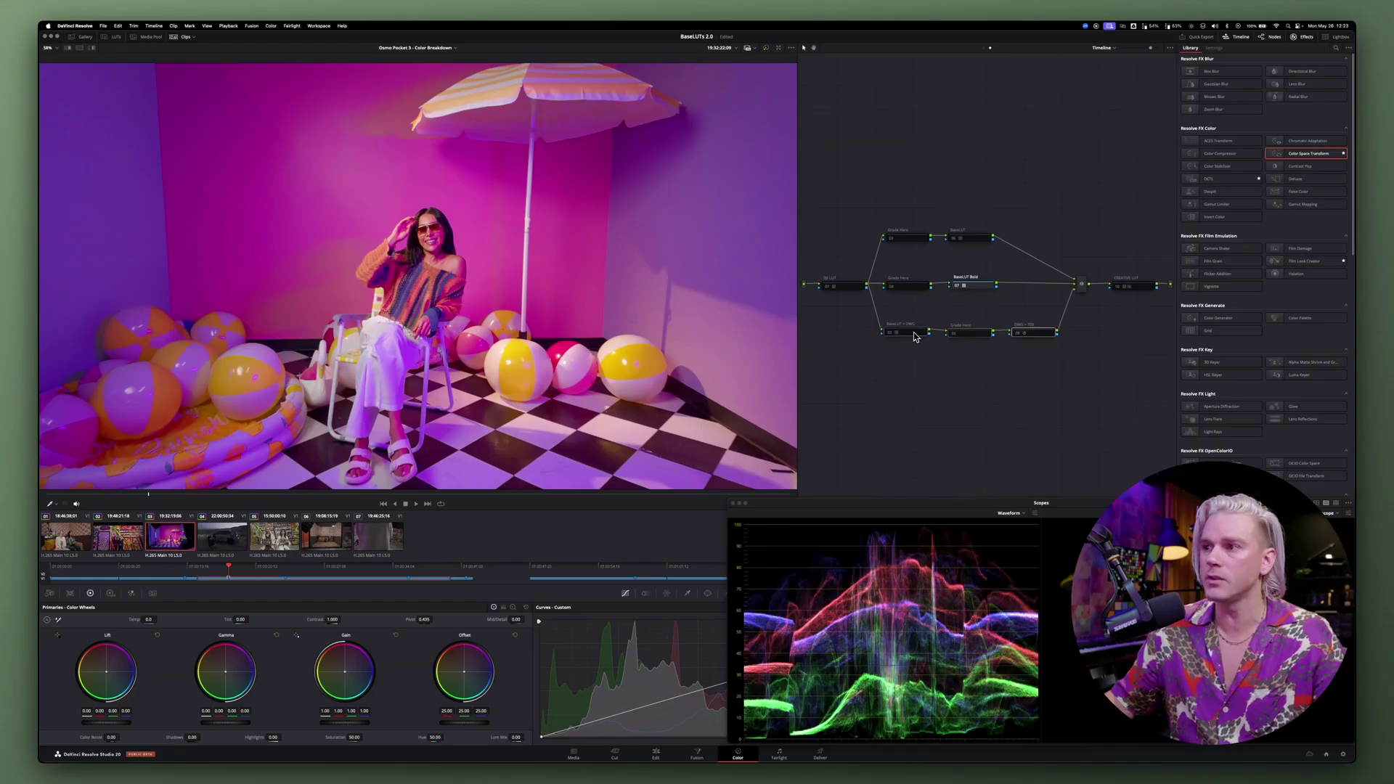
click(913, 334)
click(972, 284)
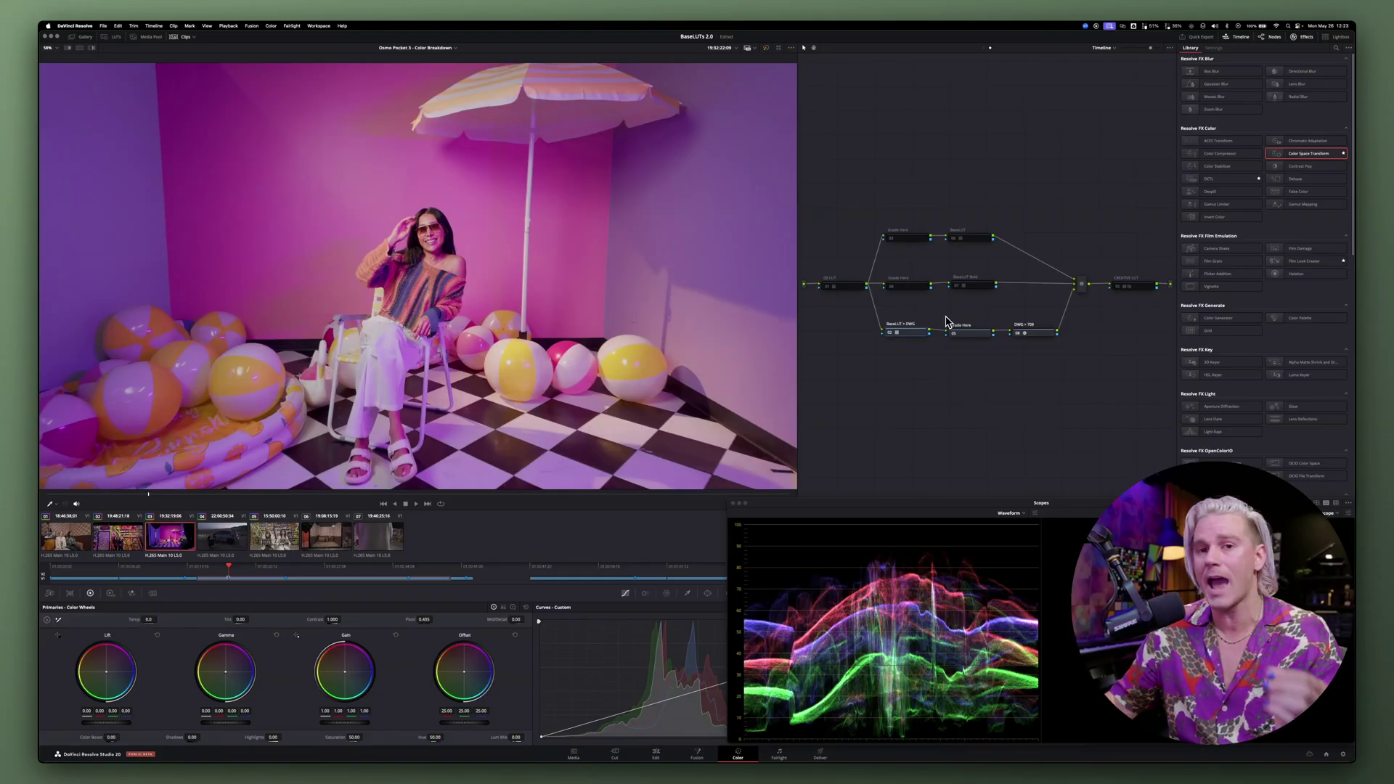
click(1031, 334)
click(1141, 291)
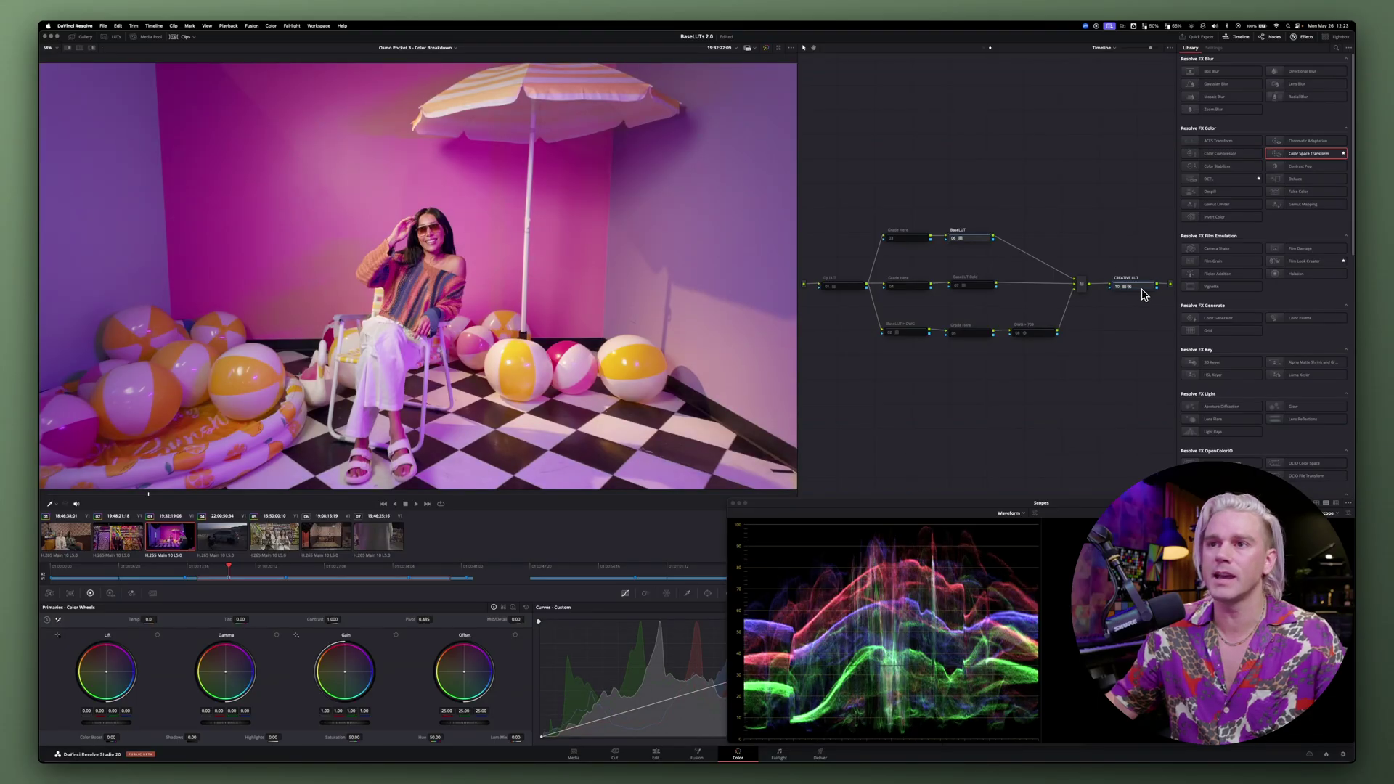
- Close the floating scopes window and reduce the key output gain of the CREATIVE LUT node
key(super+shift+w)
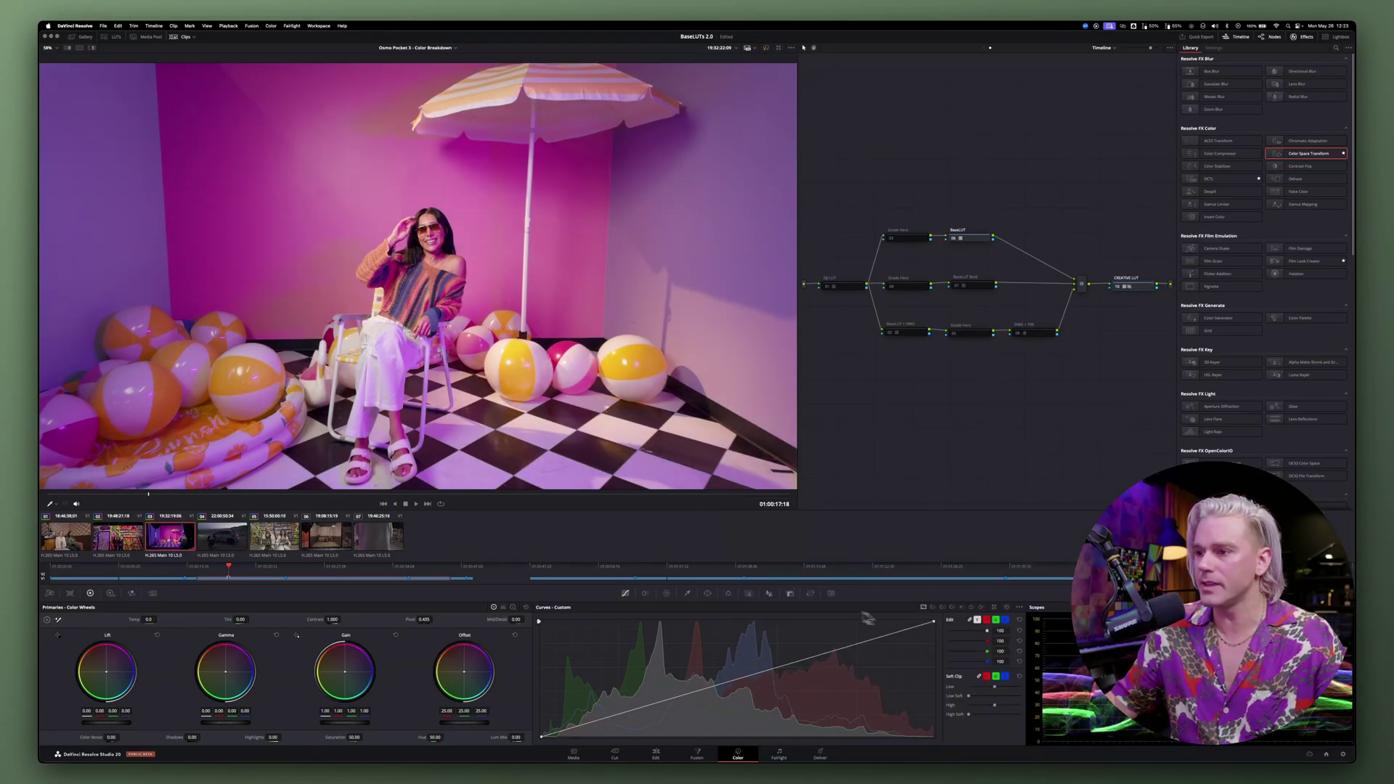
click(791, 594)
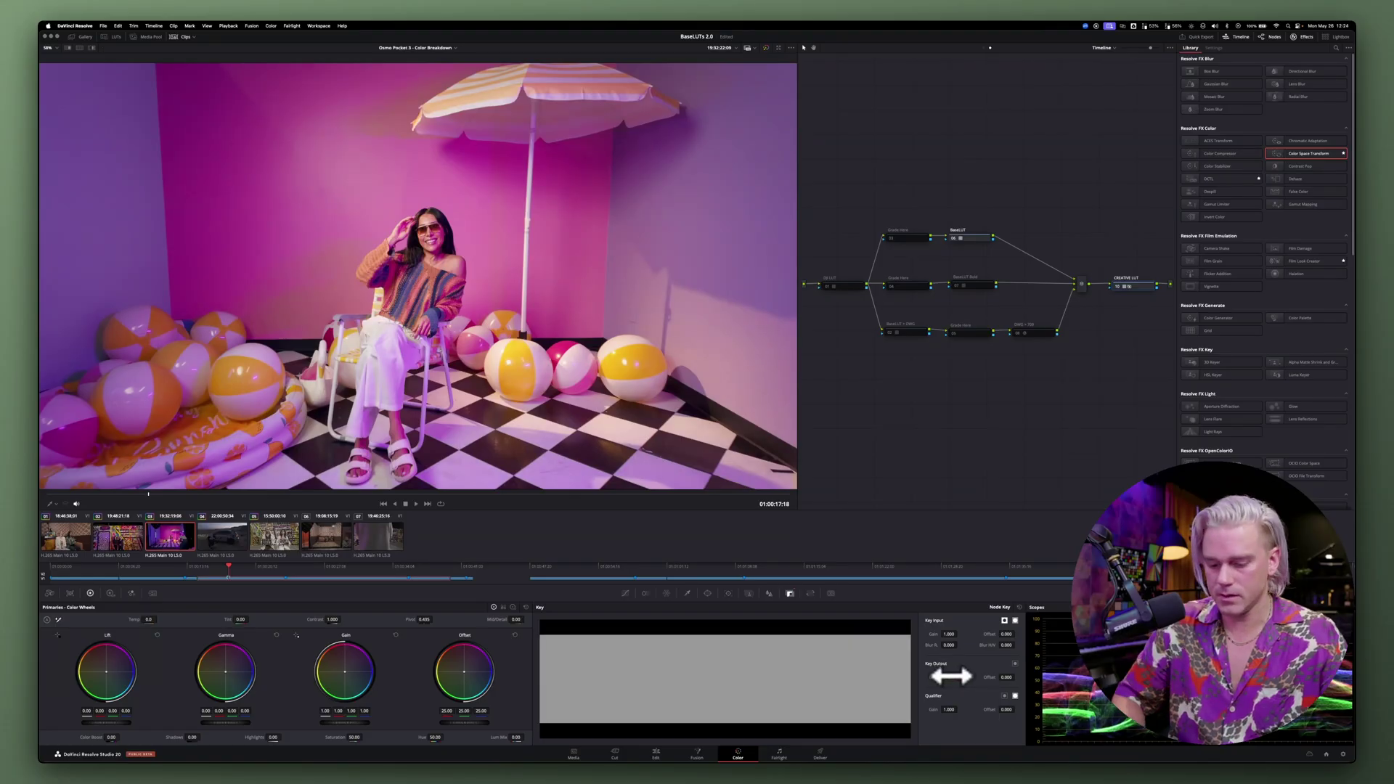
drag(951, 676, 922, 676)
- Compare the beach-ball clip with its grades bypassed and active, leaving the grades active
key(shift+d)
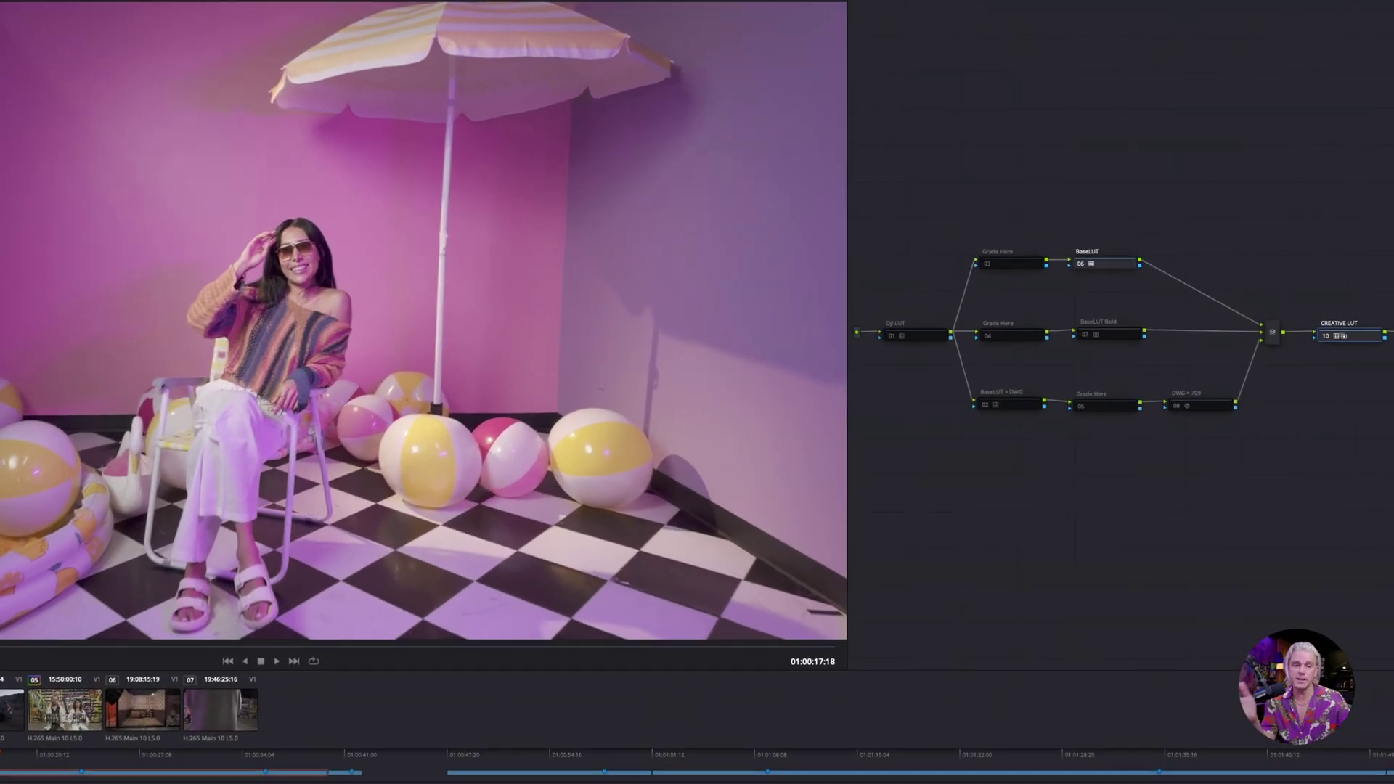
key(shift+d)
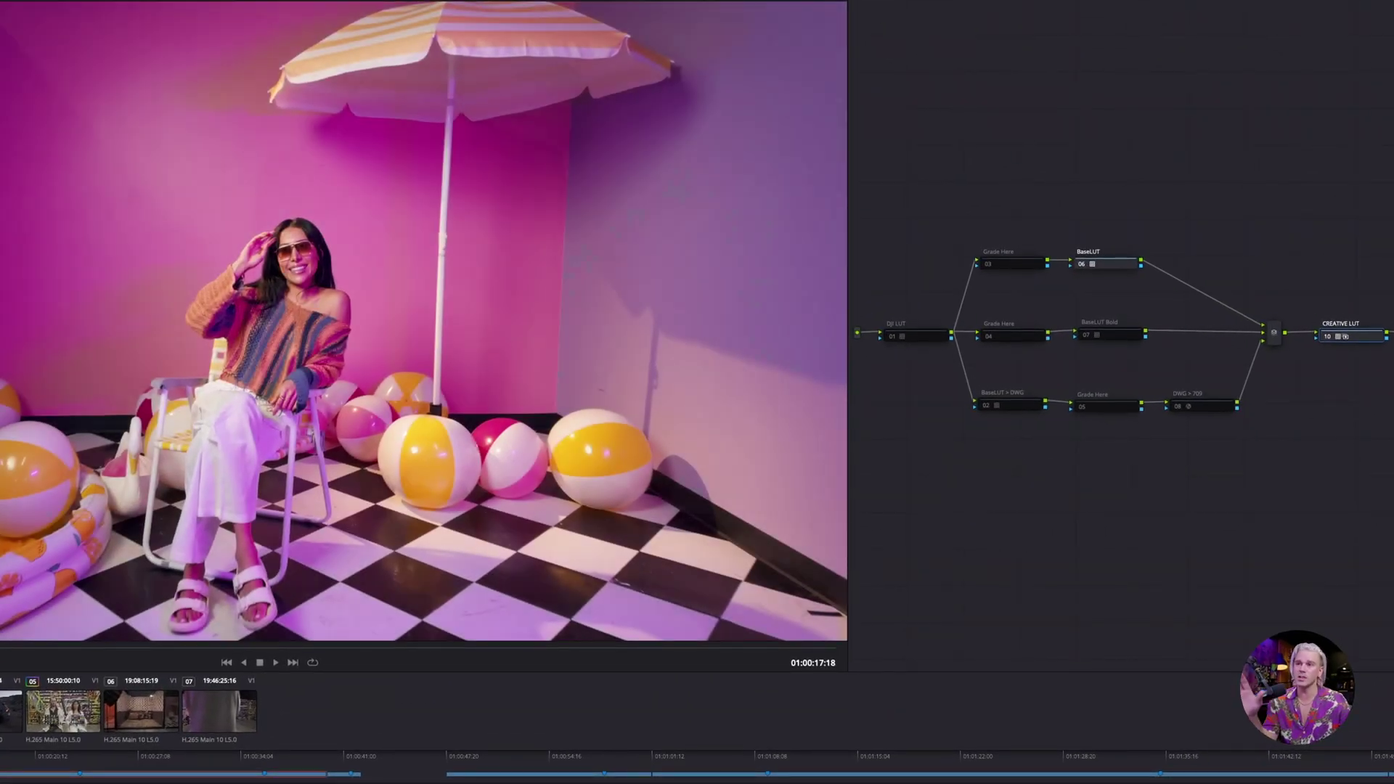